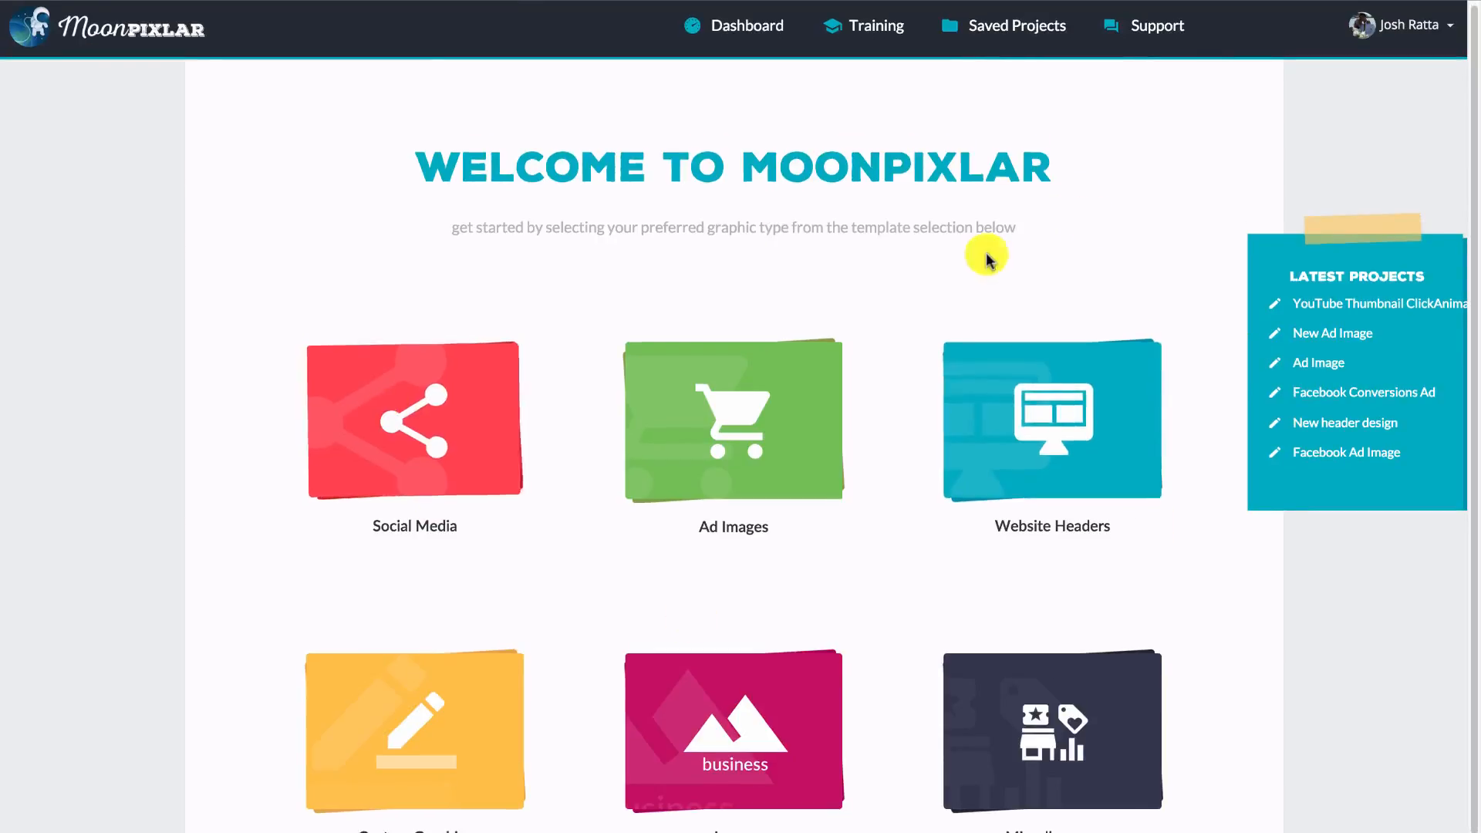
# - Look through the graphic types offered under Social Media, Ad Images, Website Headers, Miscellaneous, Logos and Custom Graphics
pyautogui.scroll(-1, 995, 259)
pyautogui.scroll(-2, 994, 257)
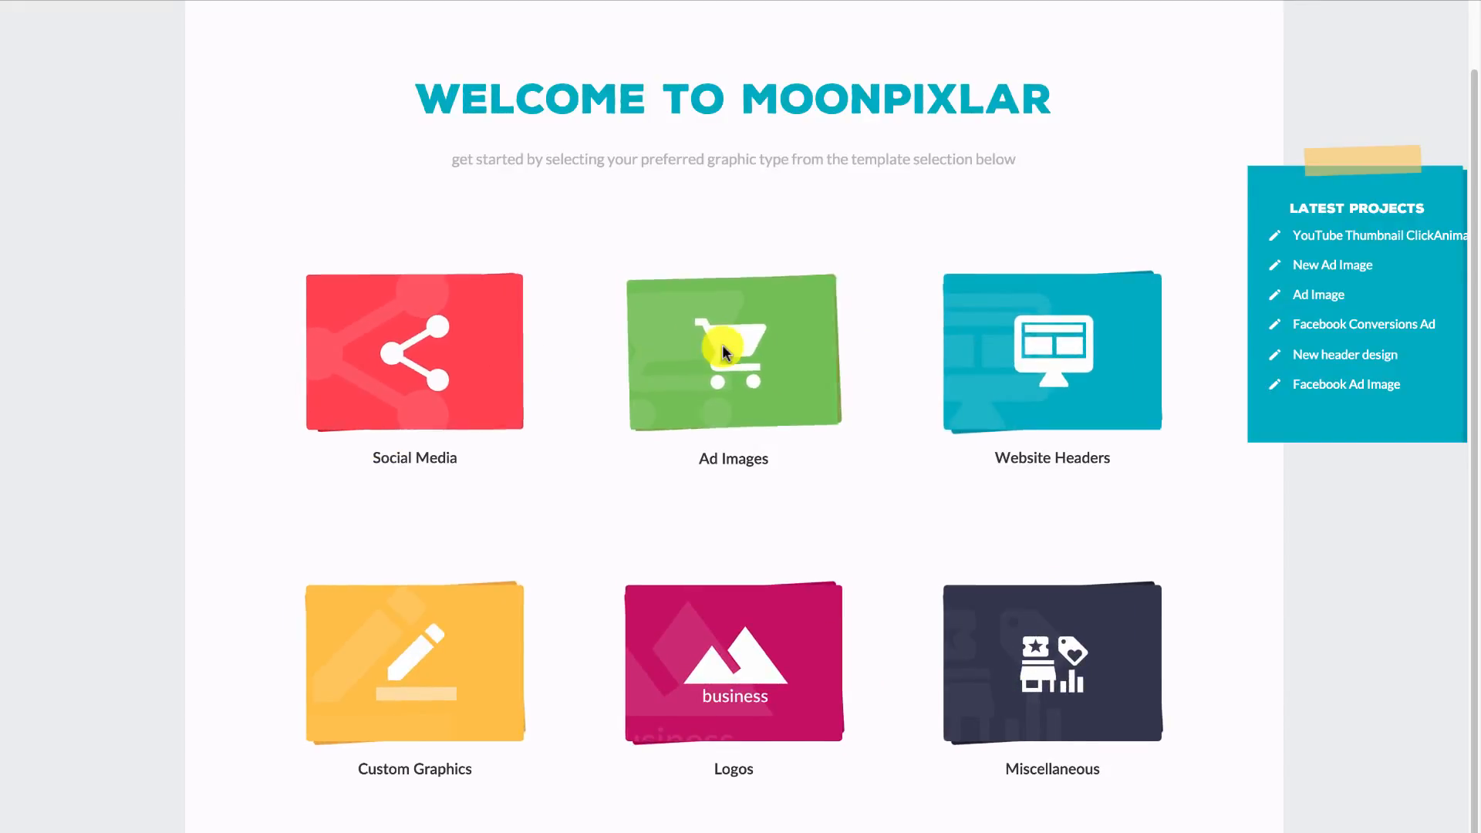
pyautogui.click(419, 353)
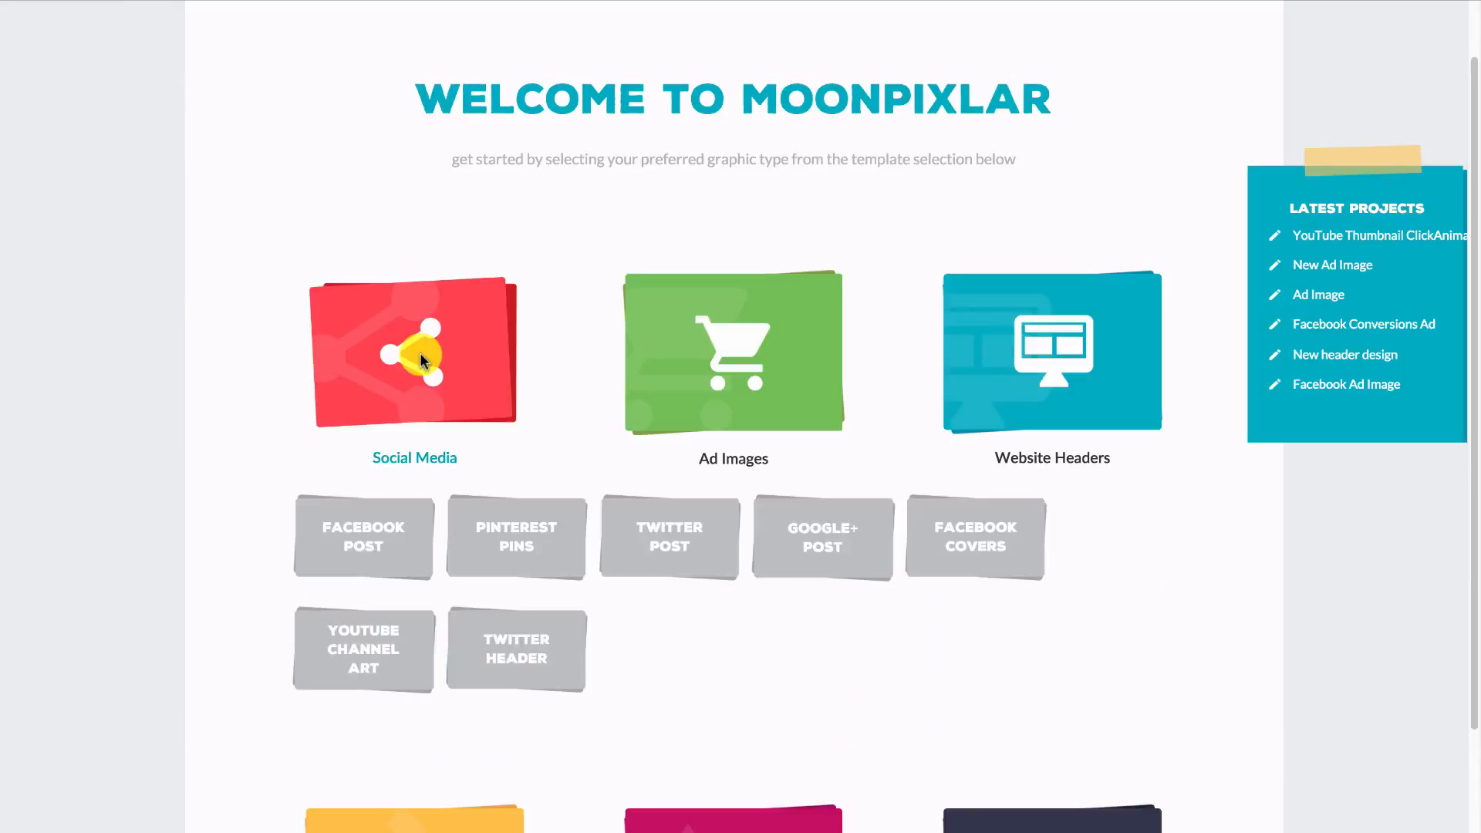
pyautogui.scroll(-1, 369, 545)
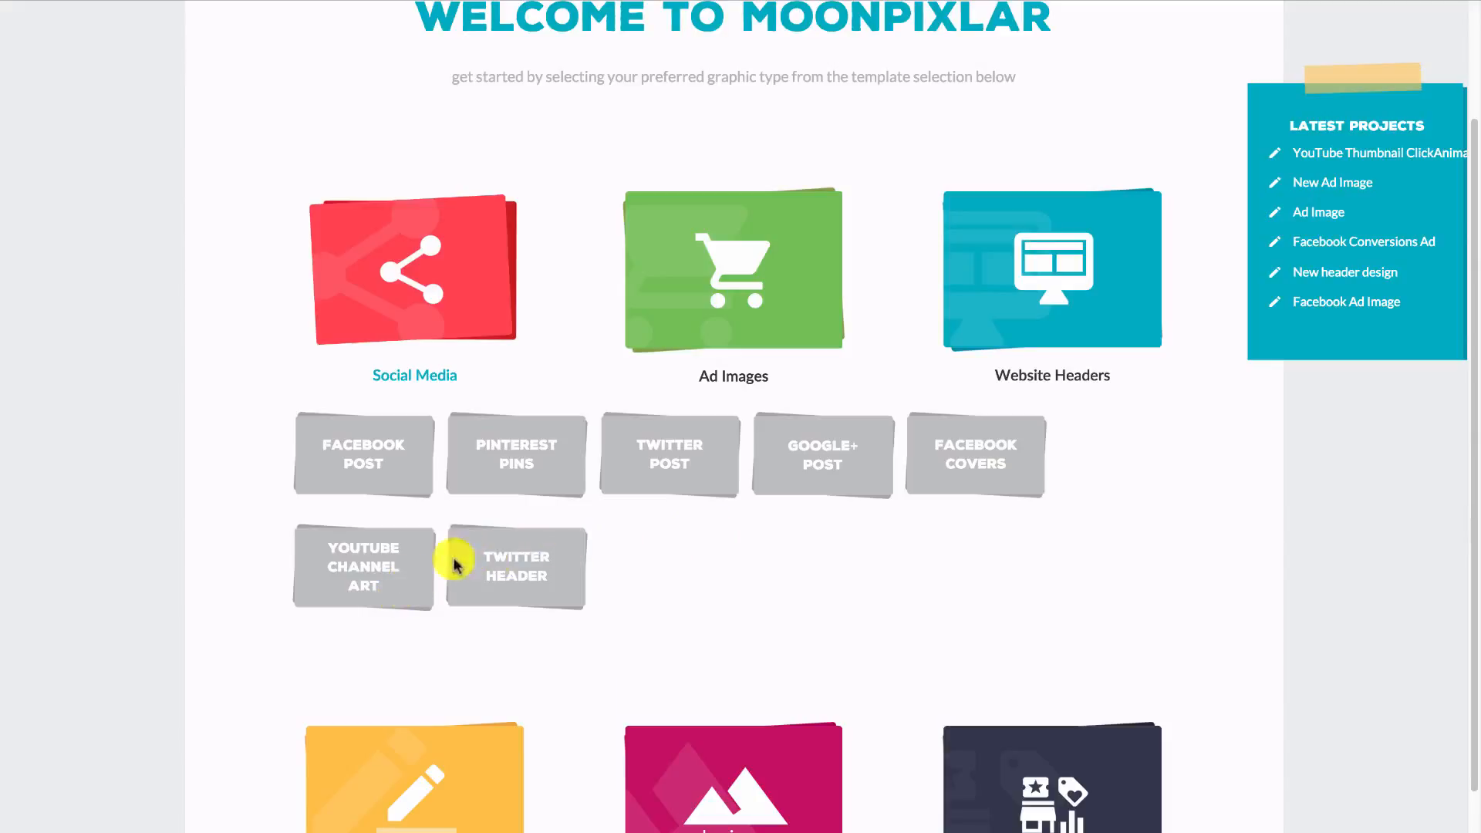
pyautogui.click(679, 324)
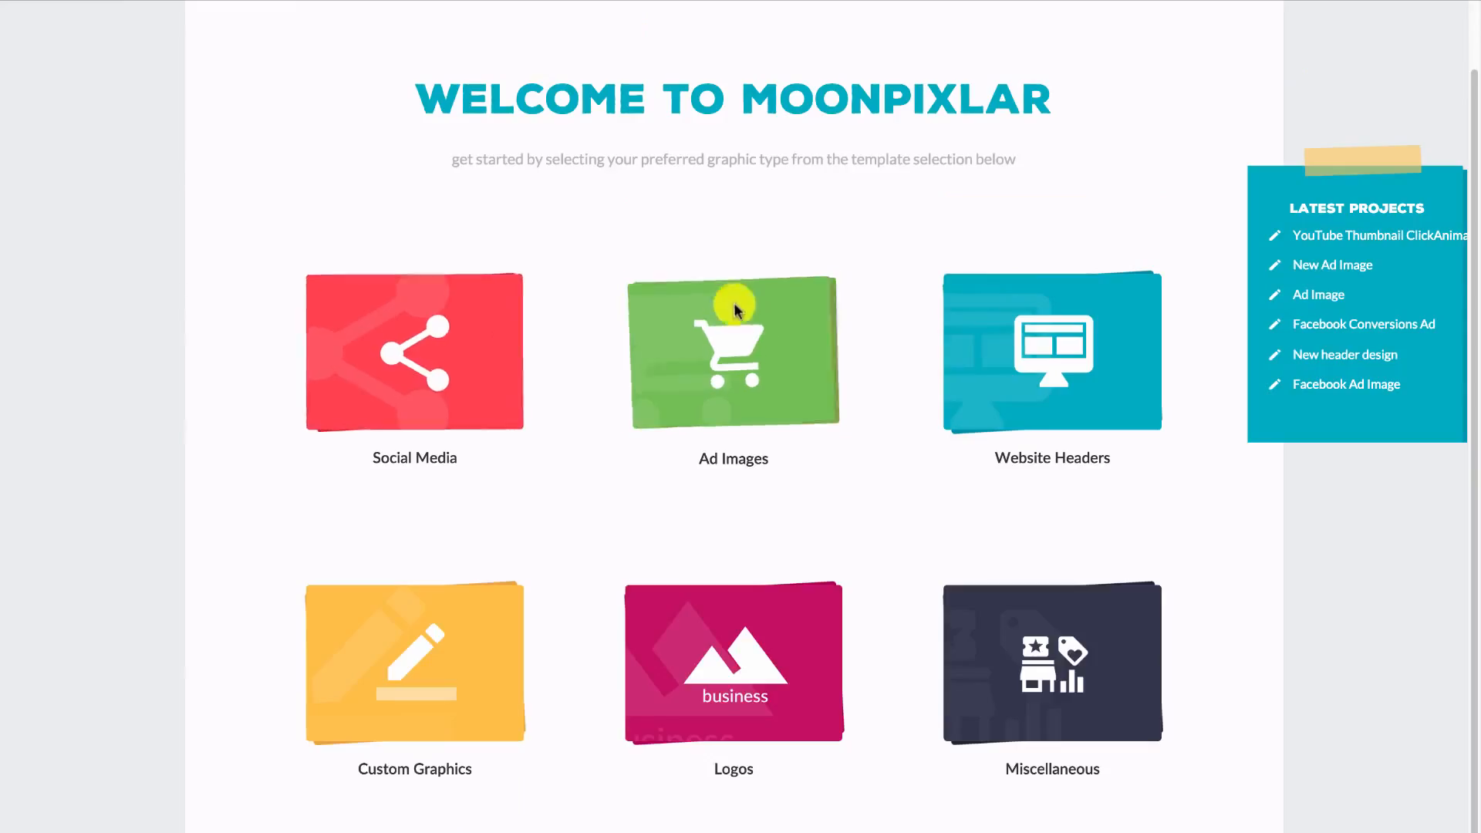
pyautogui.scroll(-1, 821, 309)
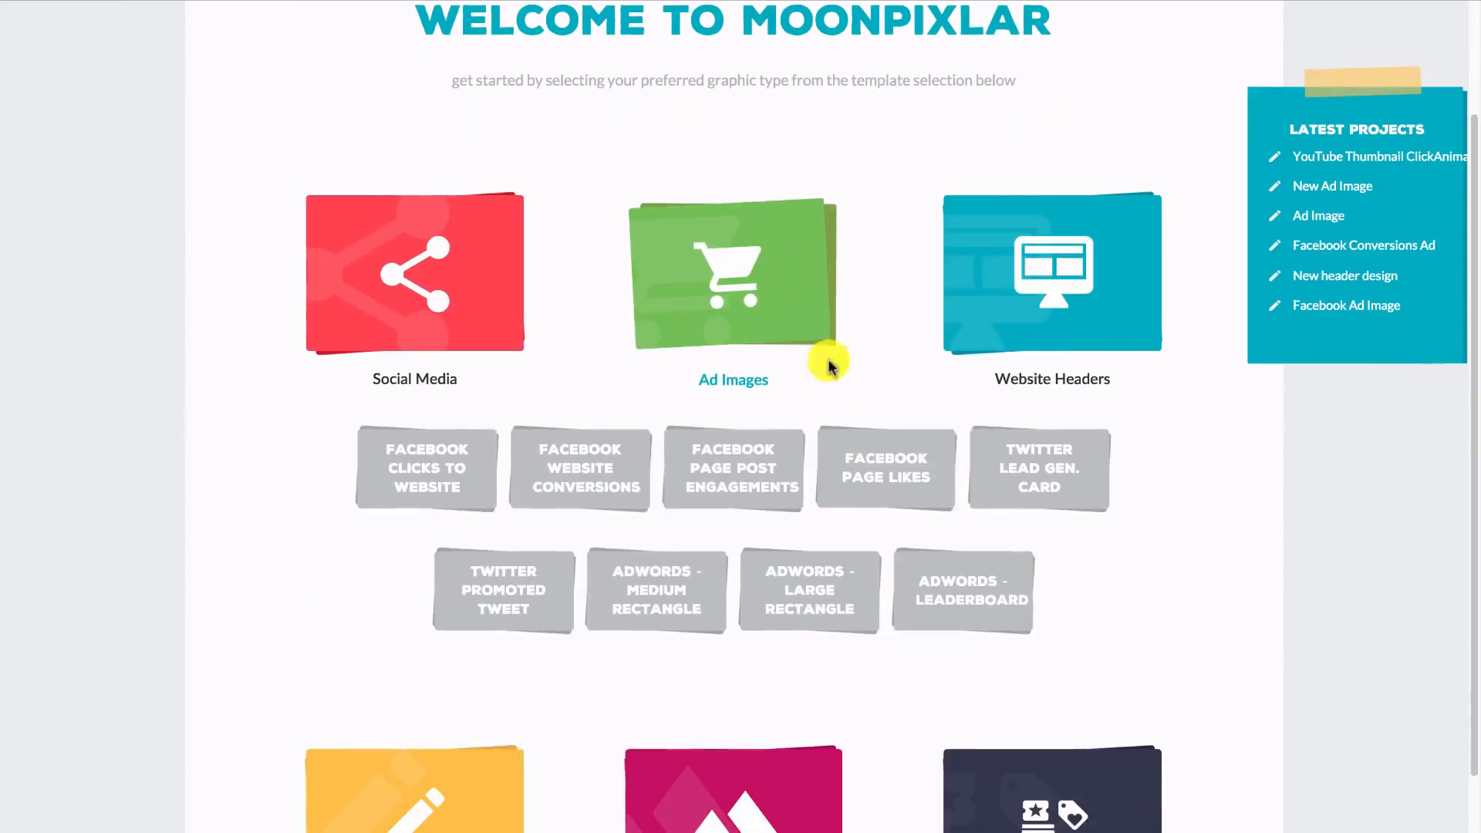
pyautogui.click(1120, 258)
pyautogui.click(1076, 592)
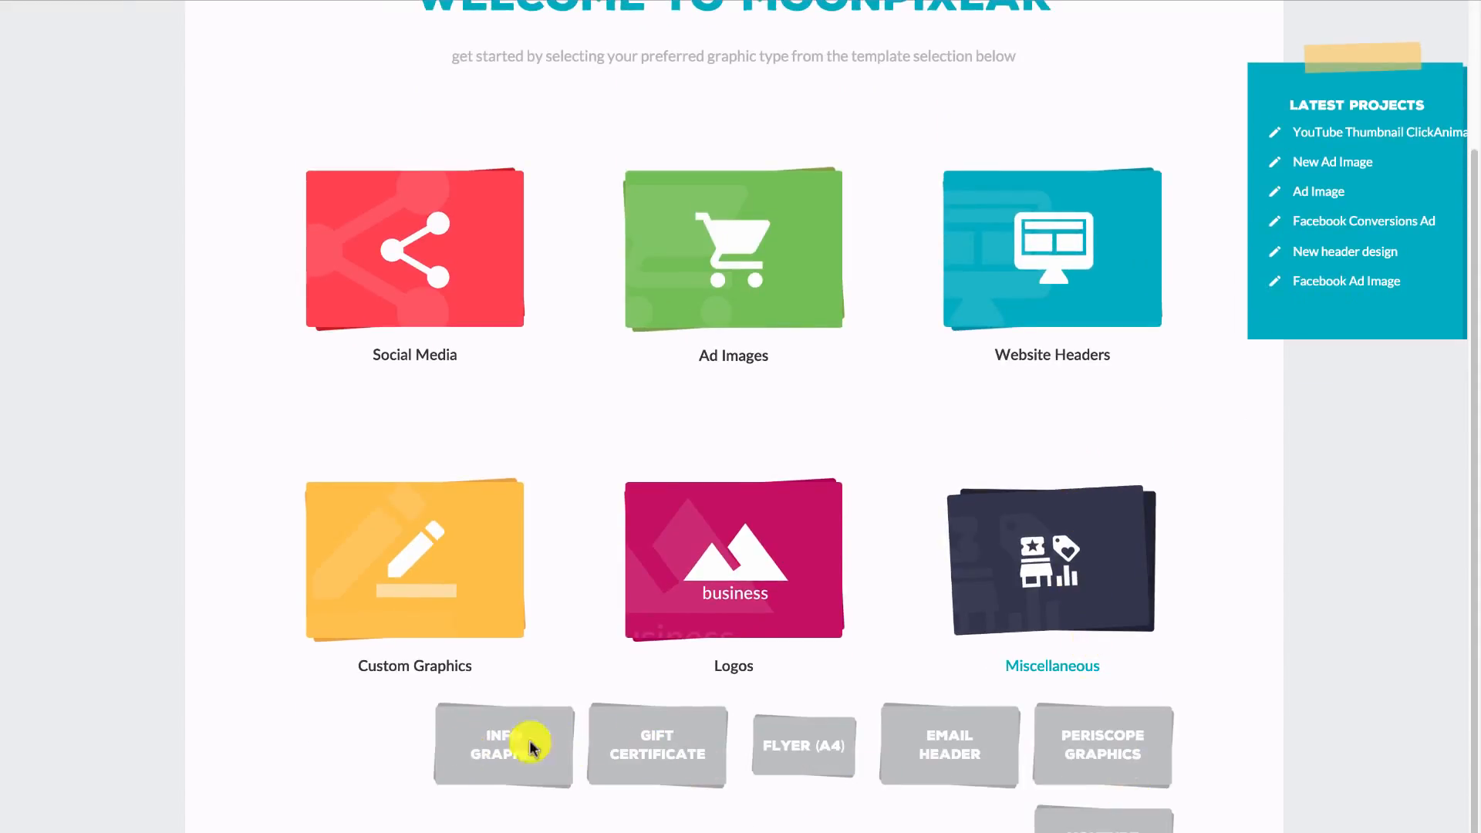
pyautogui.click(718, 605)
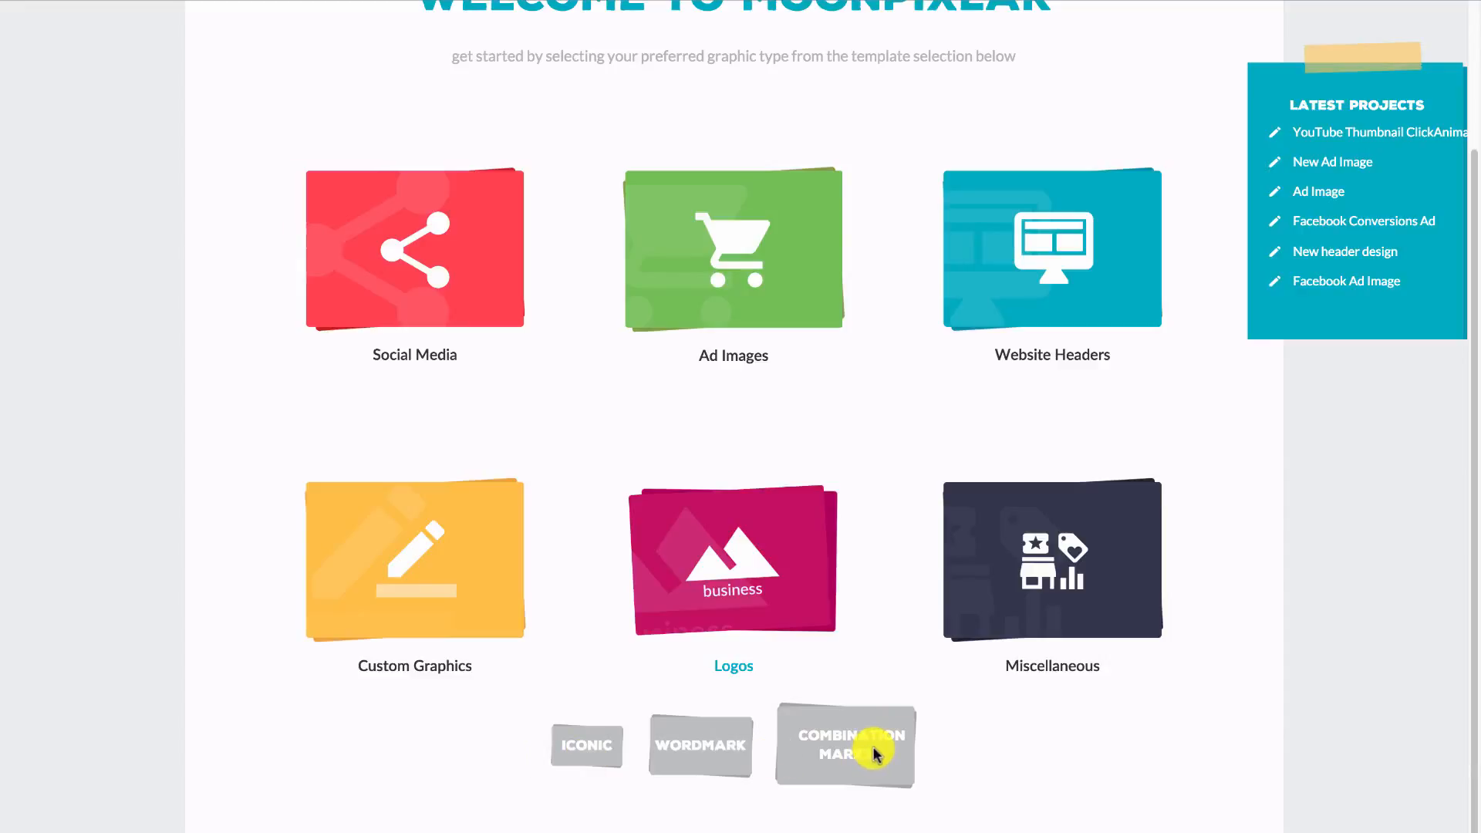
pyautogui.moveTo(489, 563)
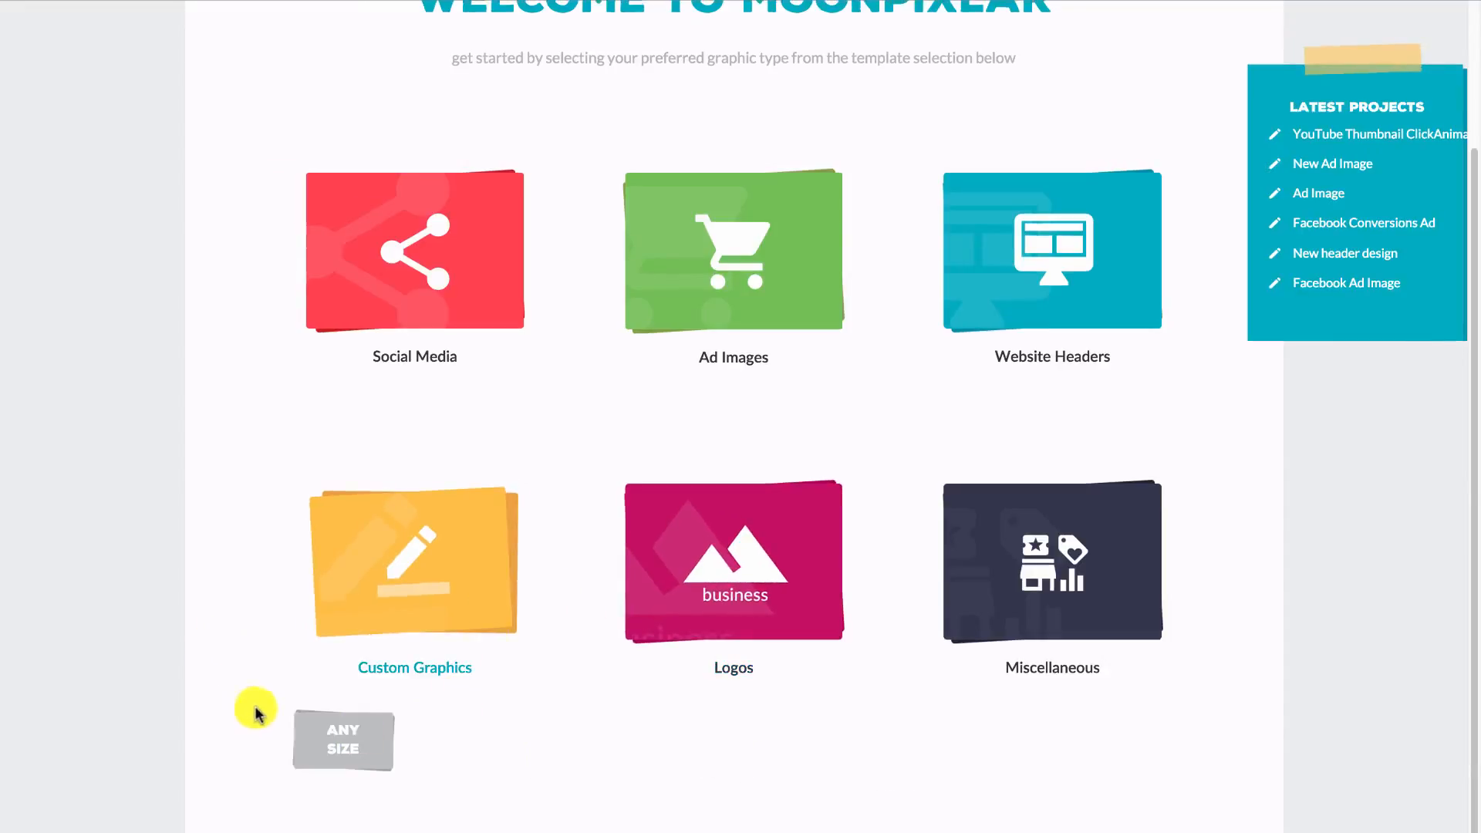
pyautogui.scroll(1, 266, 695)
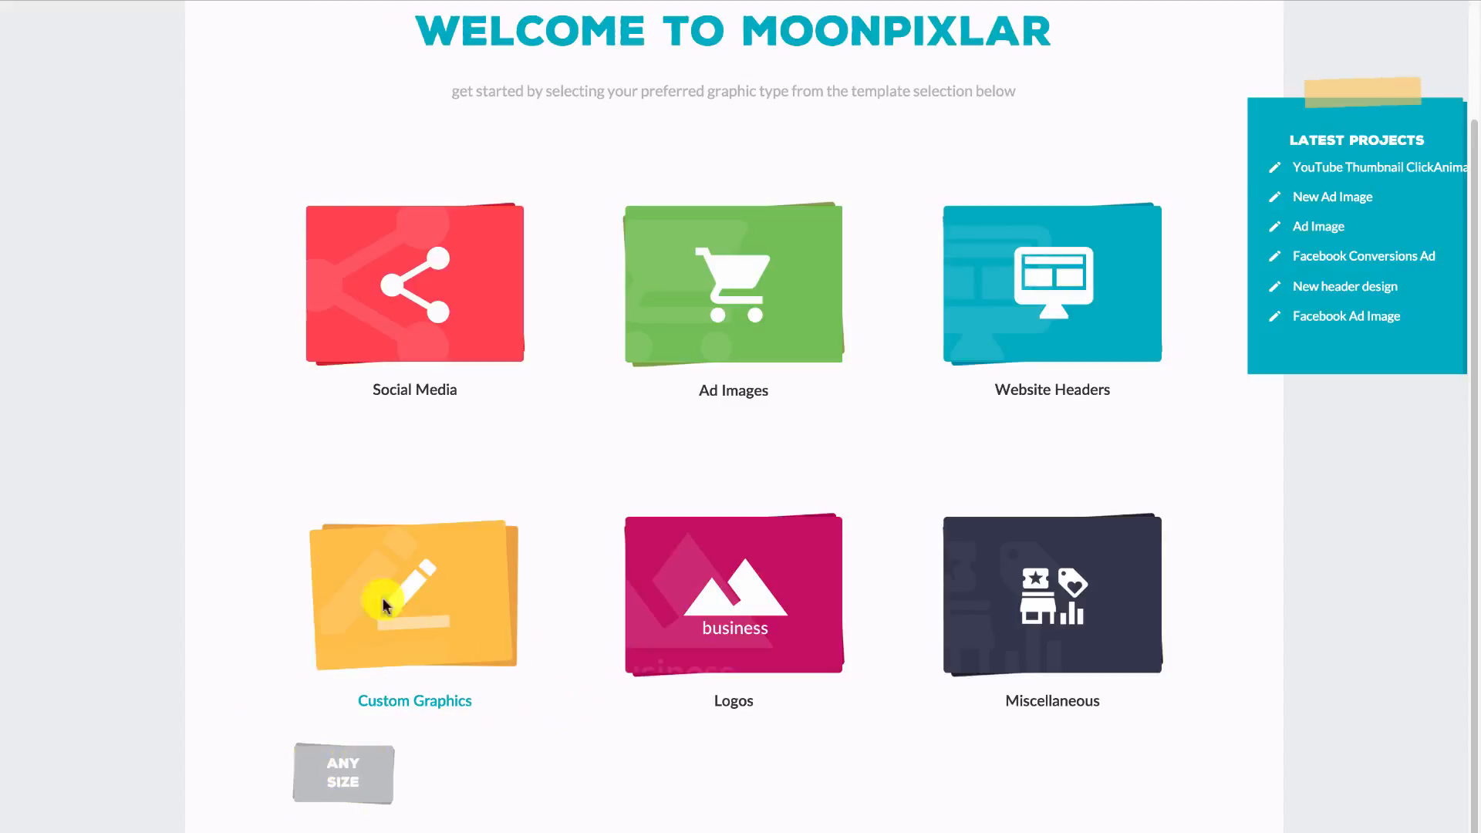
pyautogui.scroll(4, 406, 650)
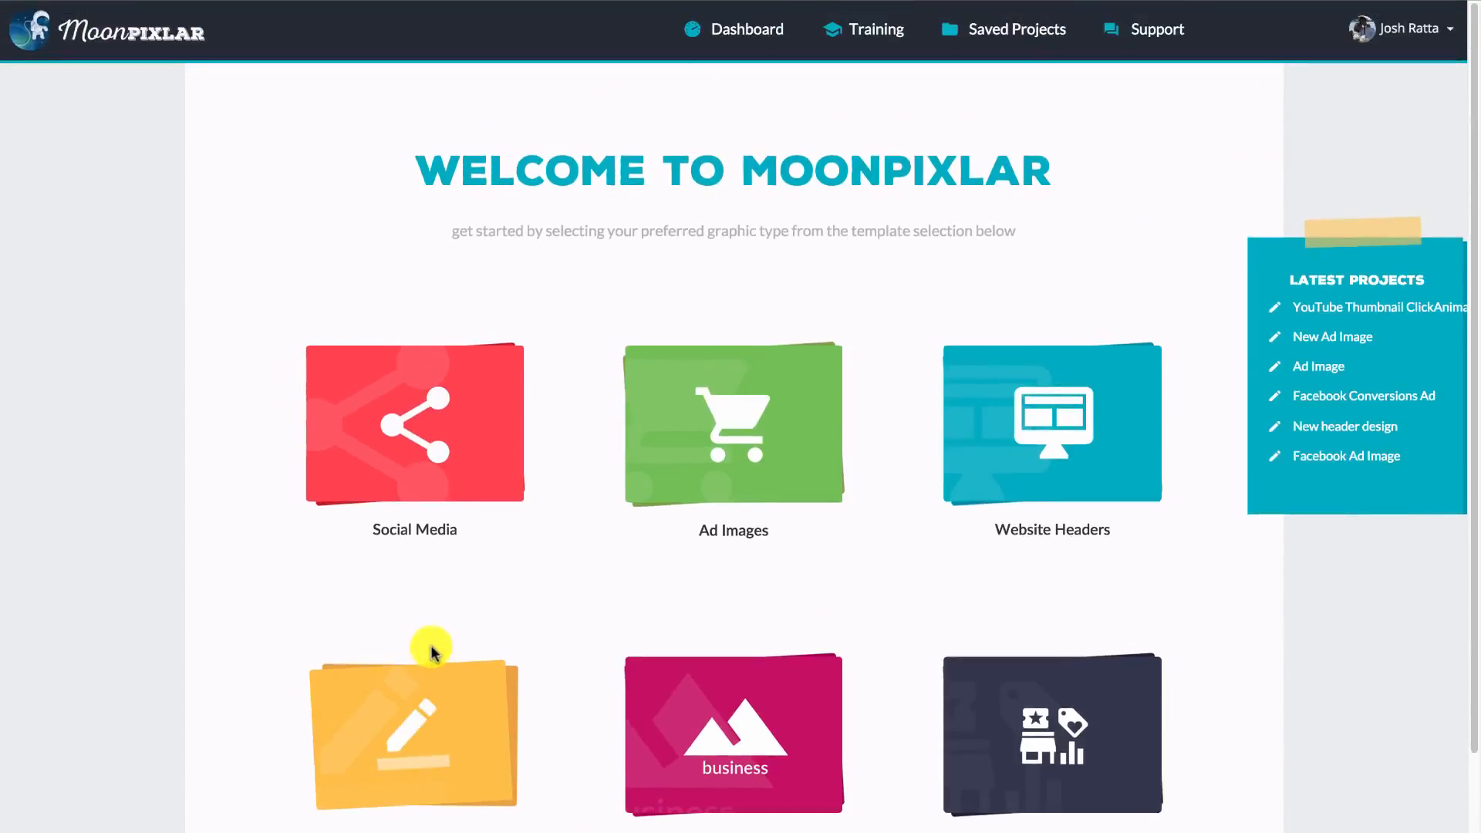
# - Start a YouTube thumbnail project from the Miscellaneous graphic types, with a project name beginning "YouTube Thum"
pyautogui.scroll(-3, 932, 439)
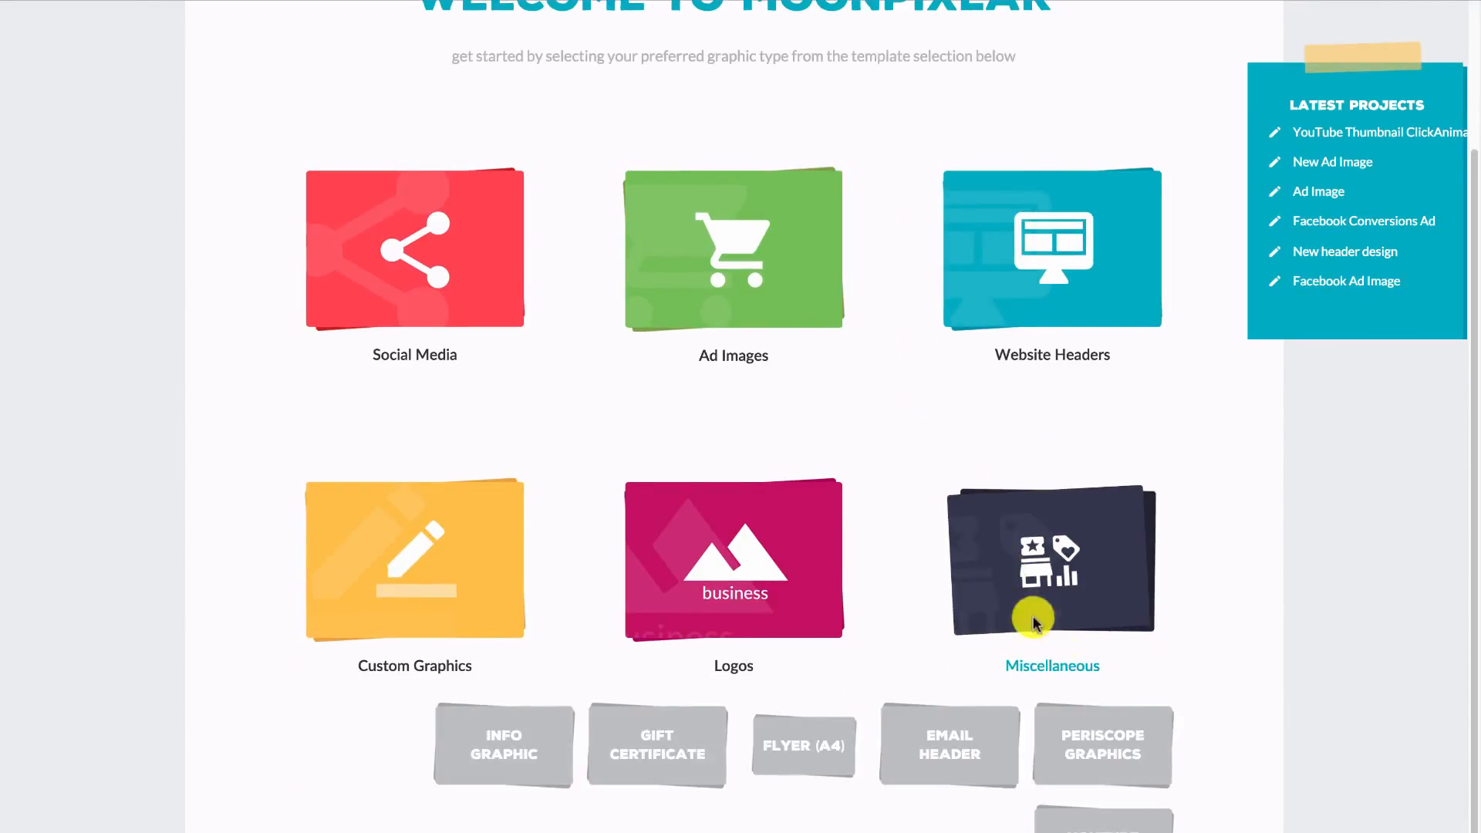
pyautogui.click(1097, 824)
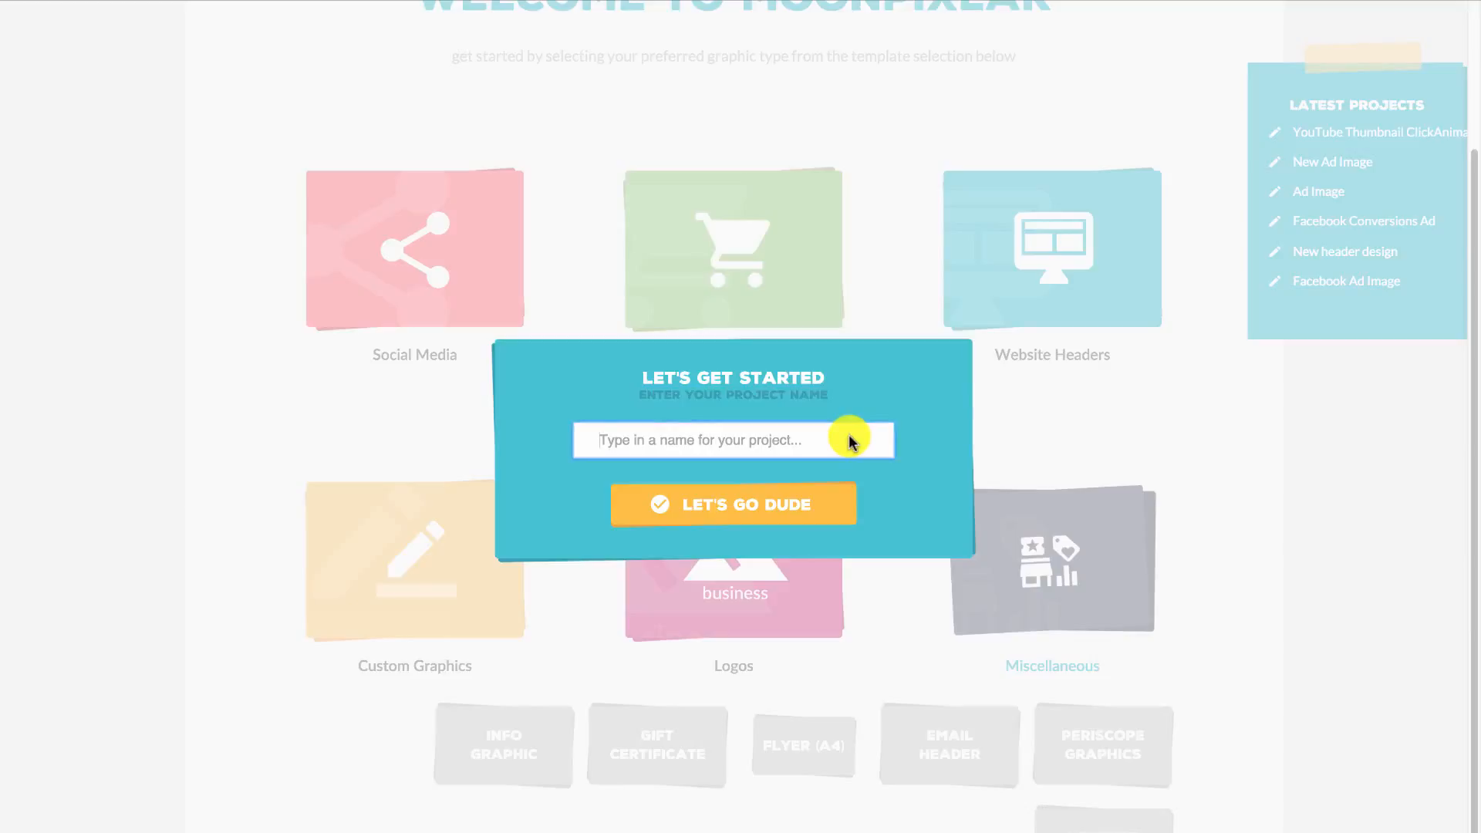
pyautogui.write('YouTube Thumb')
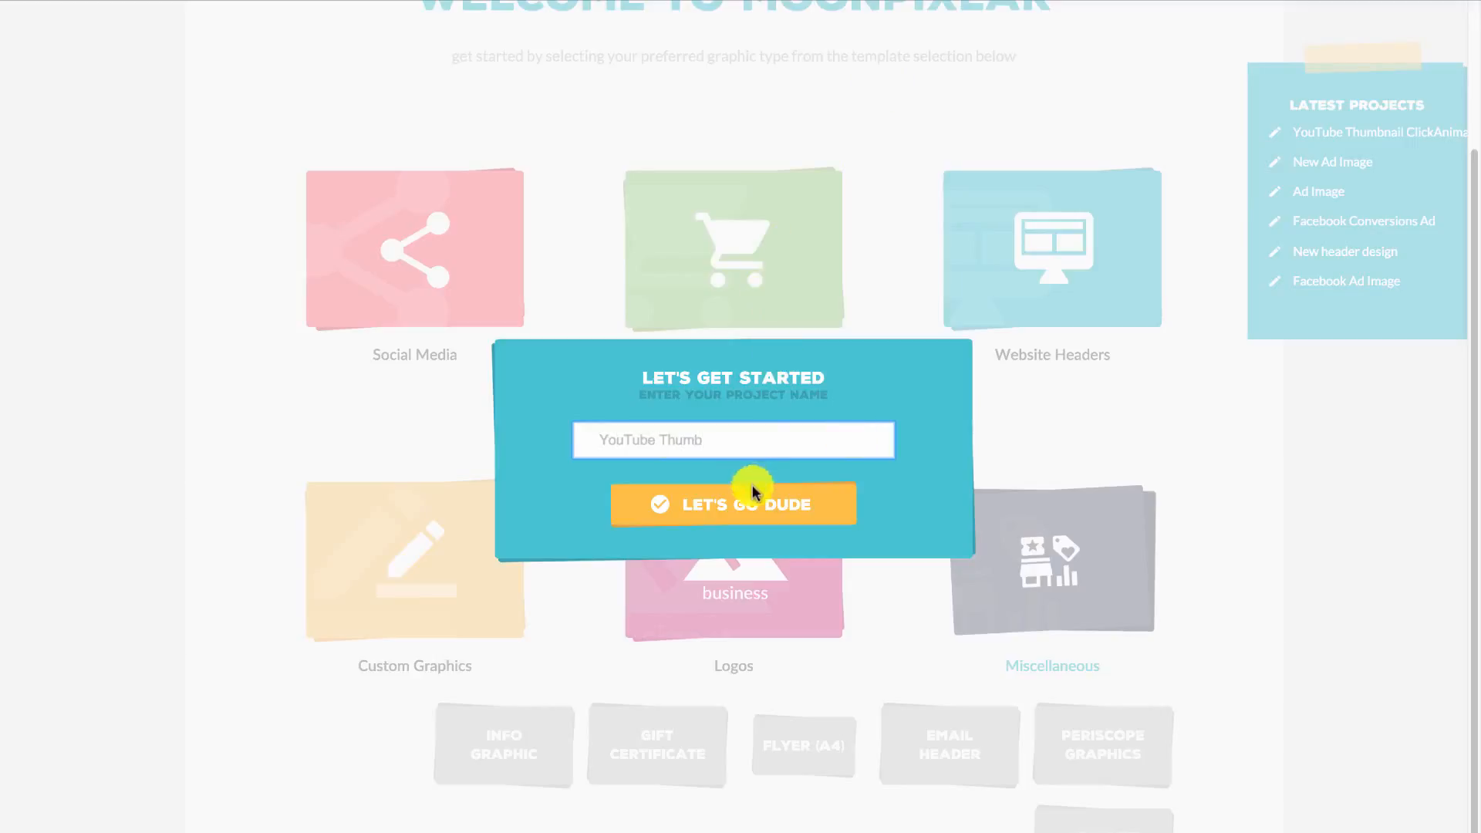
pyautogui.click(752, 489)
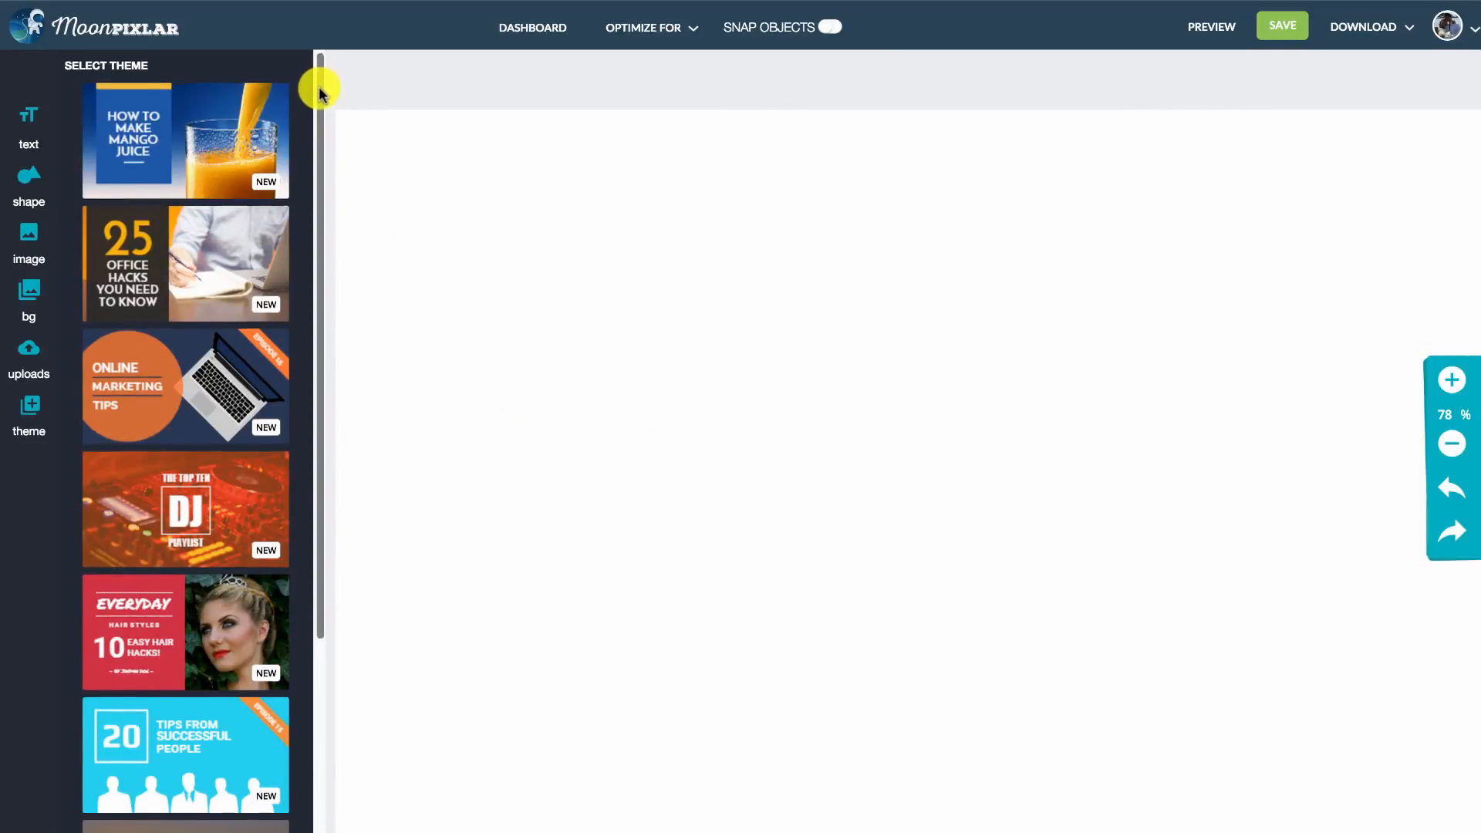
# - Browse the thumbnail themes and apply the Online Marketing Tips theme with the laptop to the blank canvas
pyautogui.moveTo(320, 92); pyautogui.dragTo(334, 266)
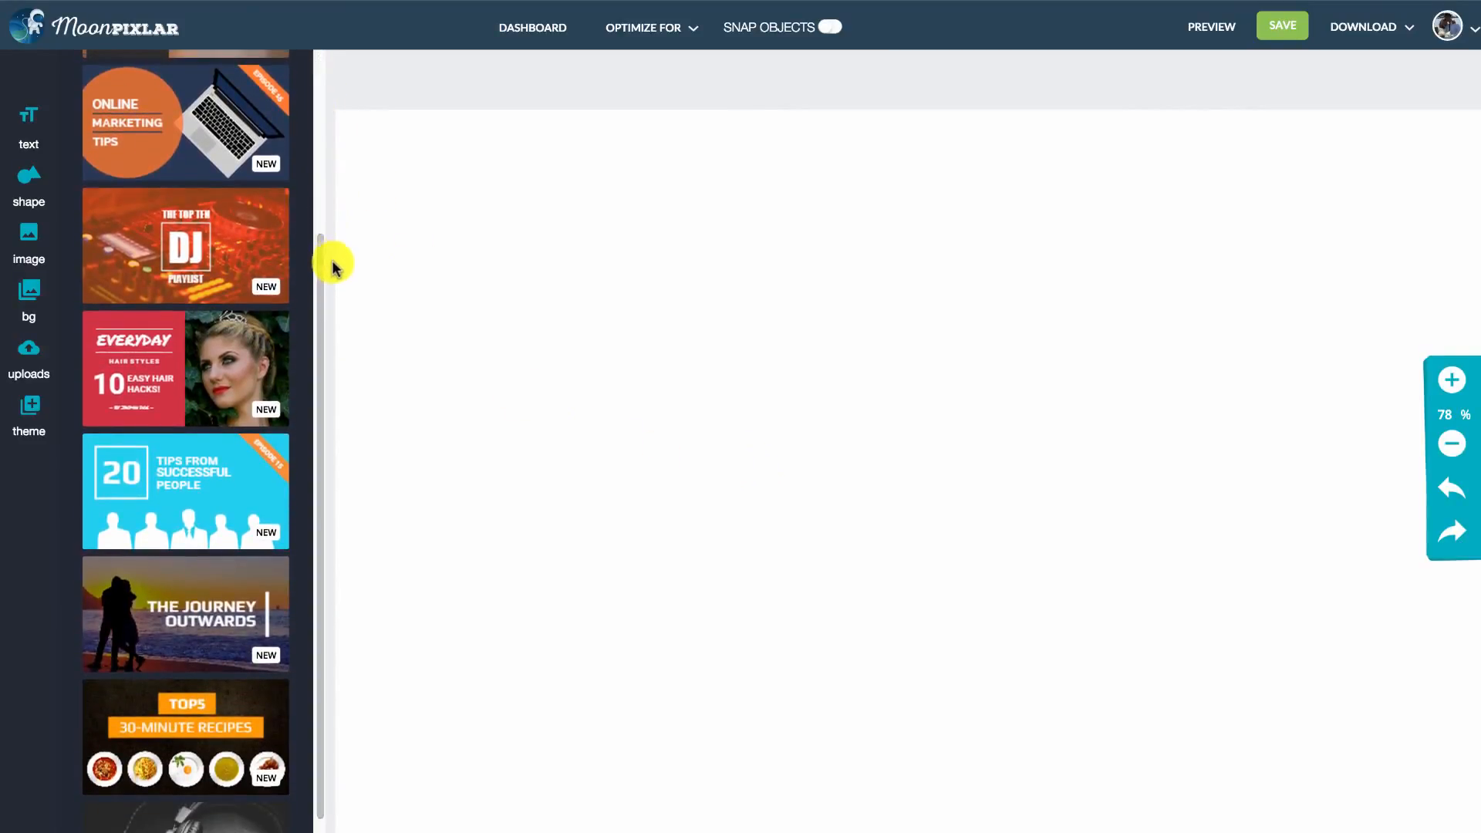
pyautogui.scroll(4, 307, 233)
pyautogui.click(1453, 446)
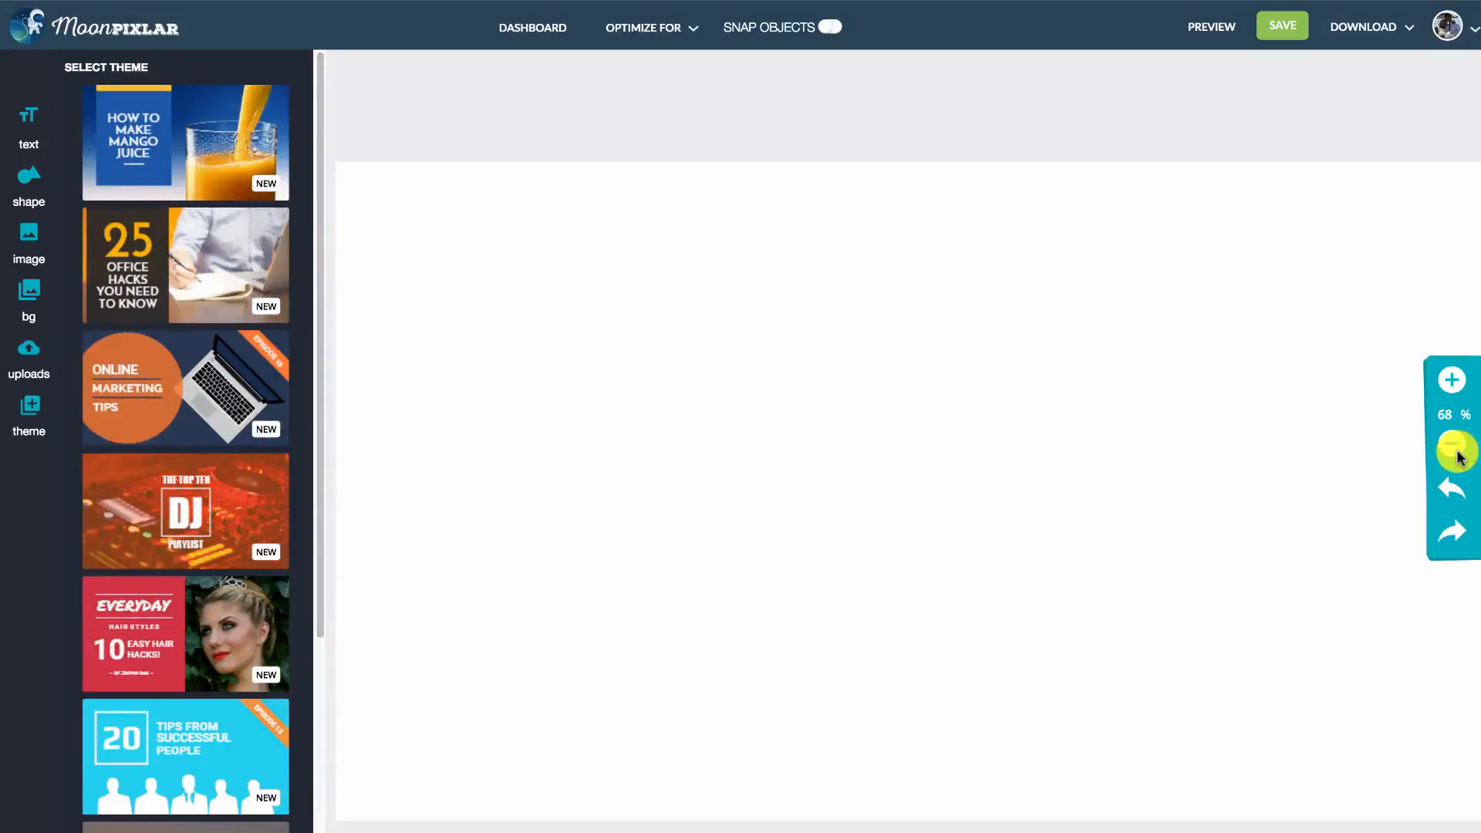
pyautogui.click(1453, 446)
pyautogui.click(1454, 445)
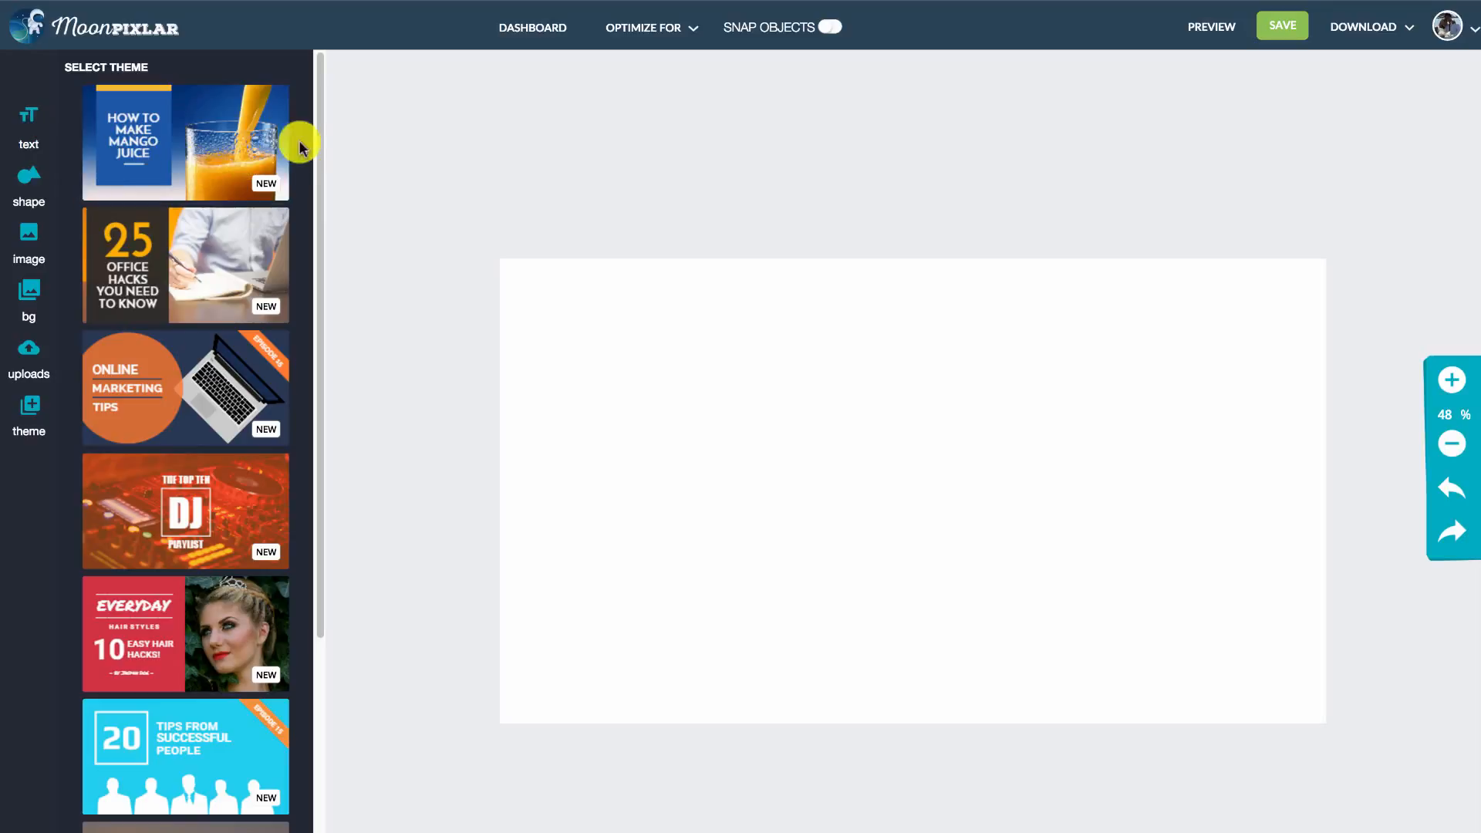
pyautogui.moveTo(317, 123); pyautogui.dragTo(314, 228)
pyautogui.scroll(-3, 208, 249)
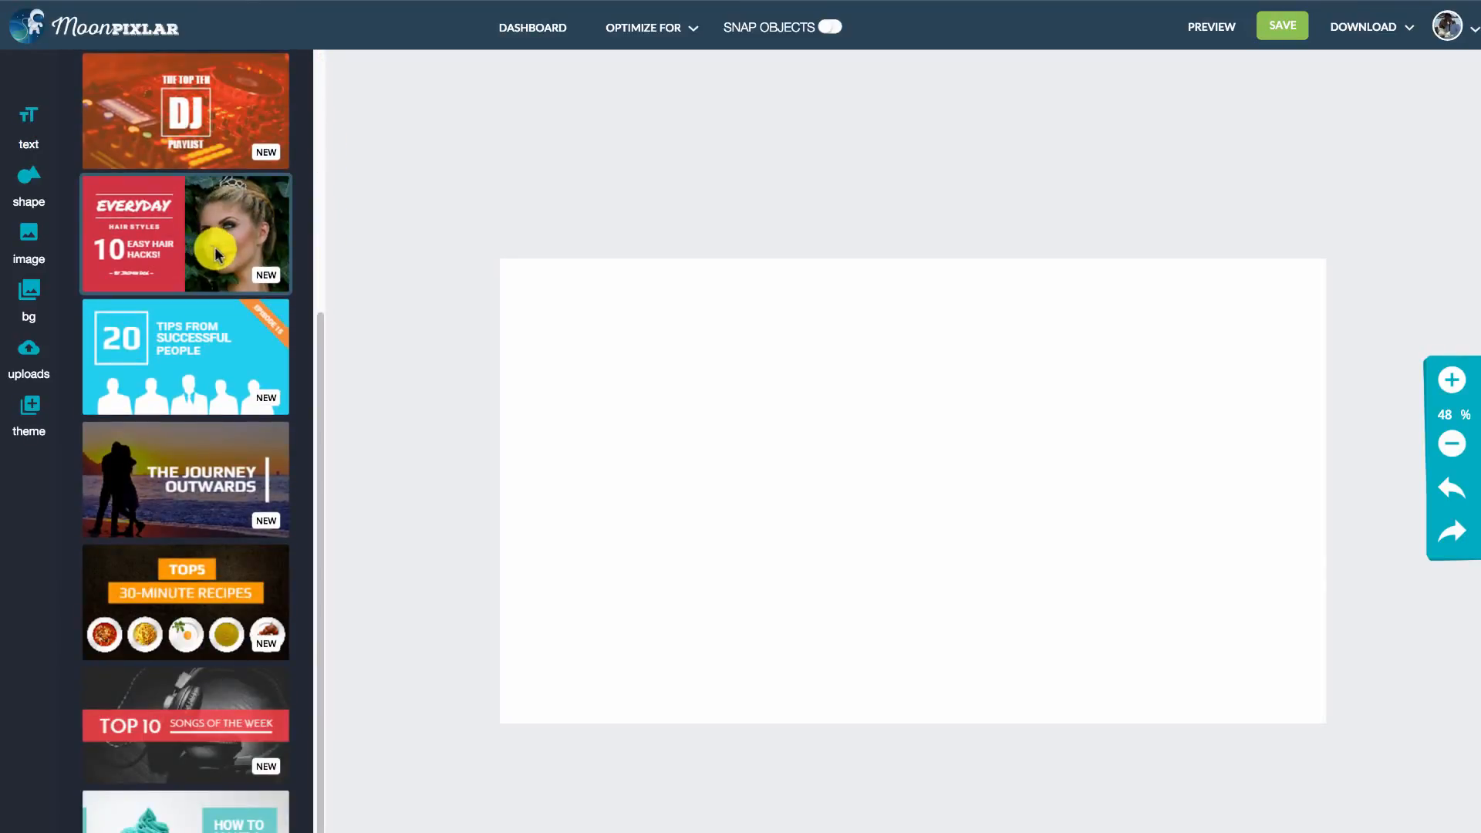
pyautogui.scroll(3, 215, 248)
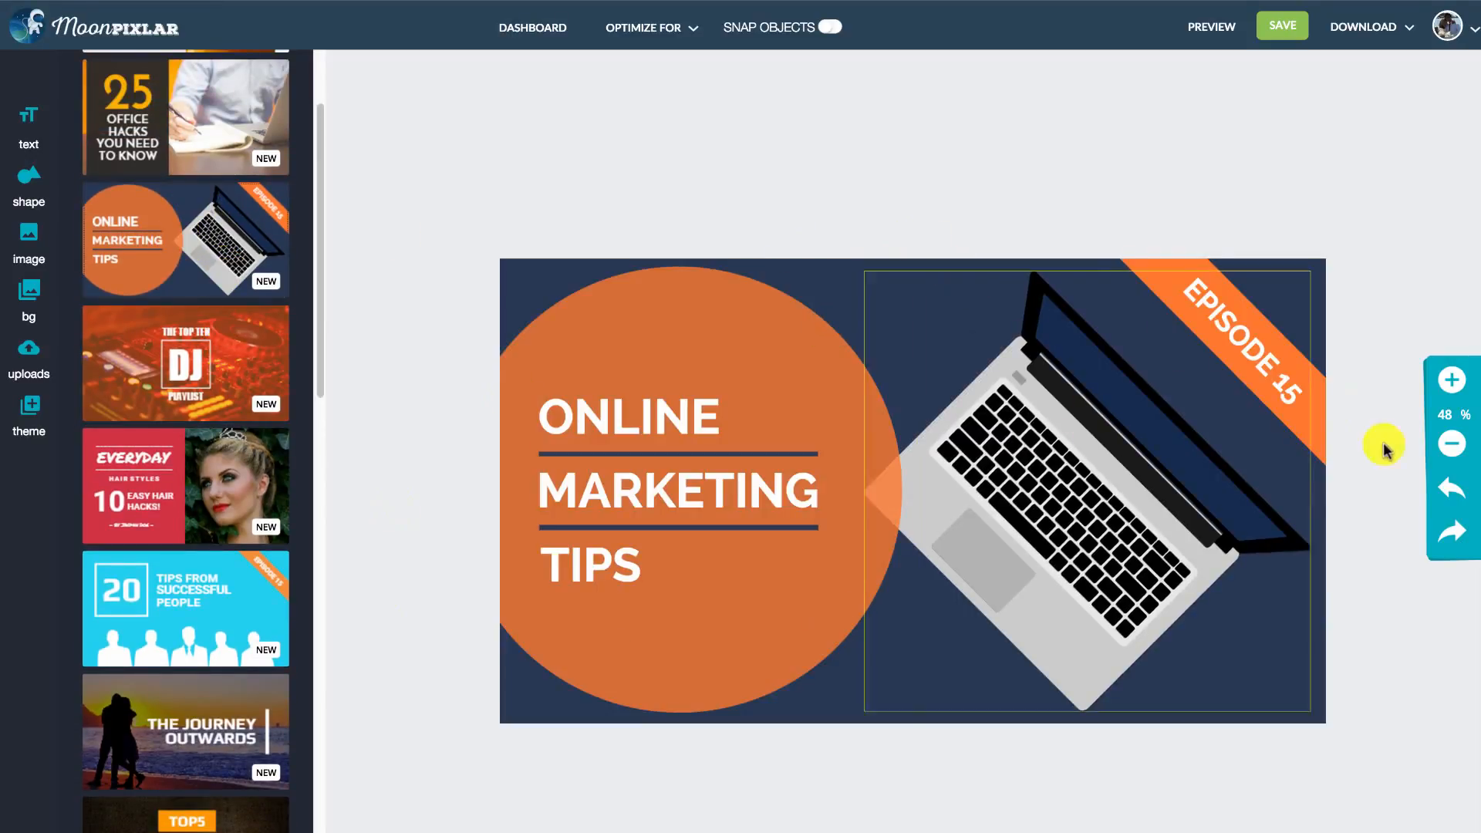
# - Replace the heading word ONLINE with VIDEO and move it to line up with the start of the divider lines
pyautogui.click(1450, 382)
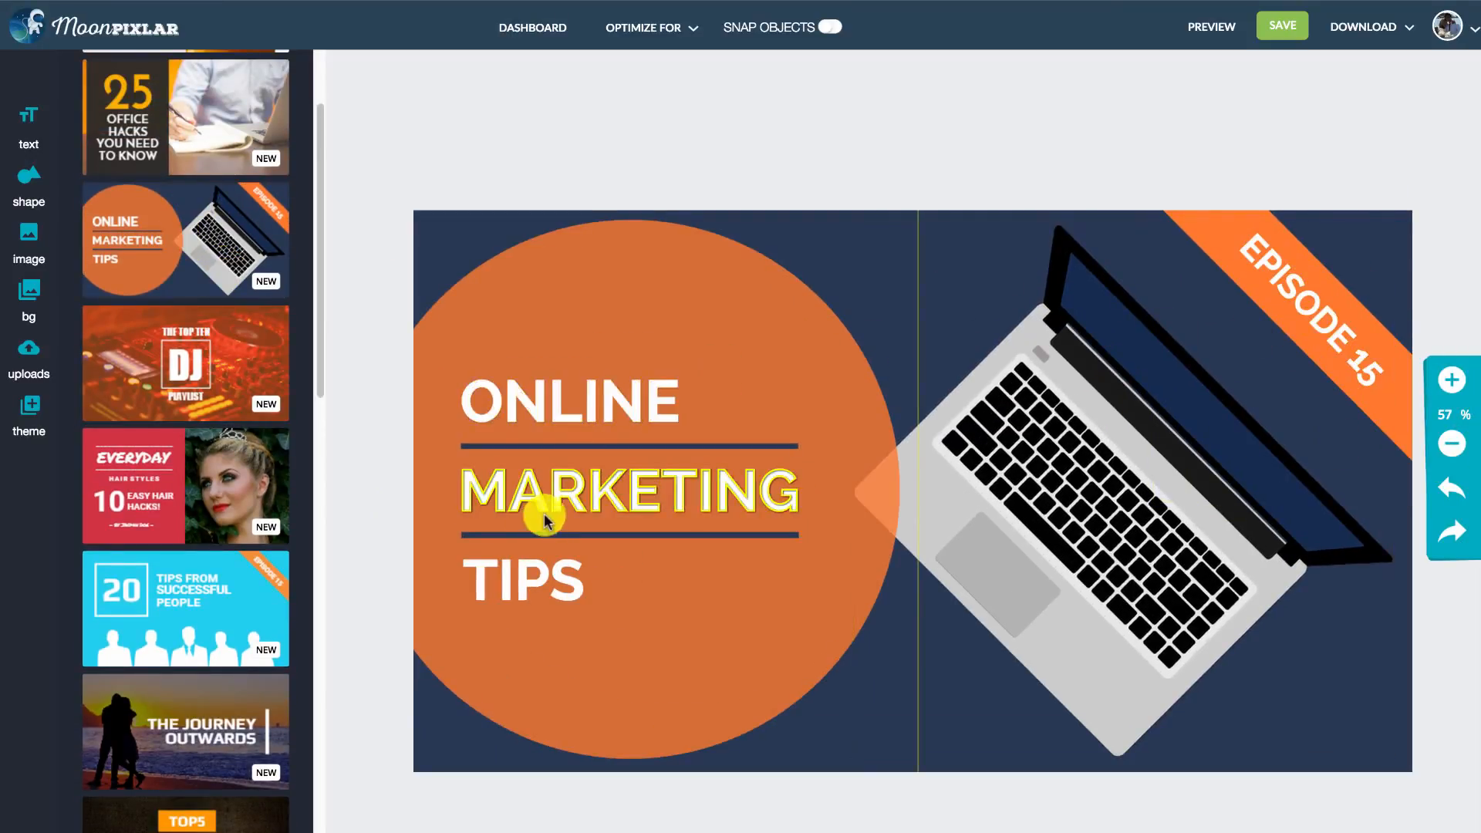
pyautogui.click(544, 417)
pyautogui.doubleClick(544, 412)
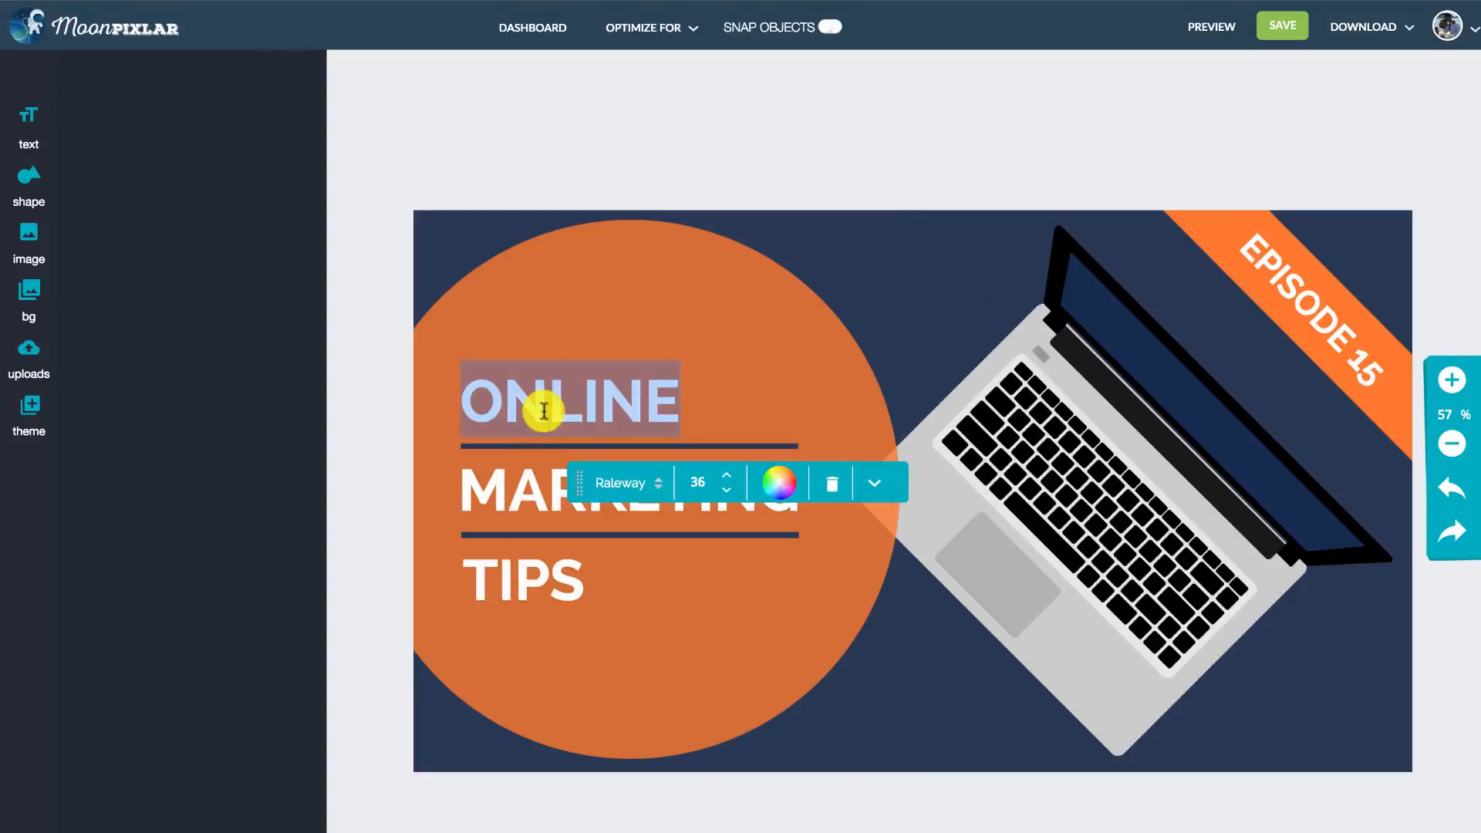
pyautogui.write('VIDEO')
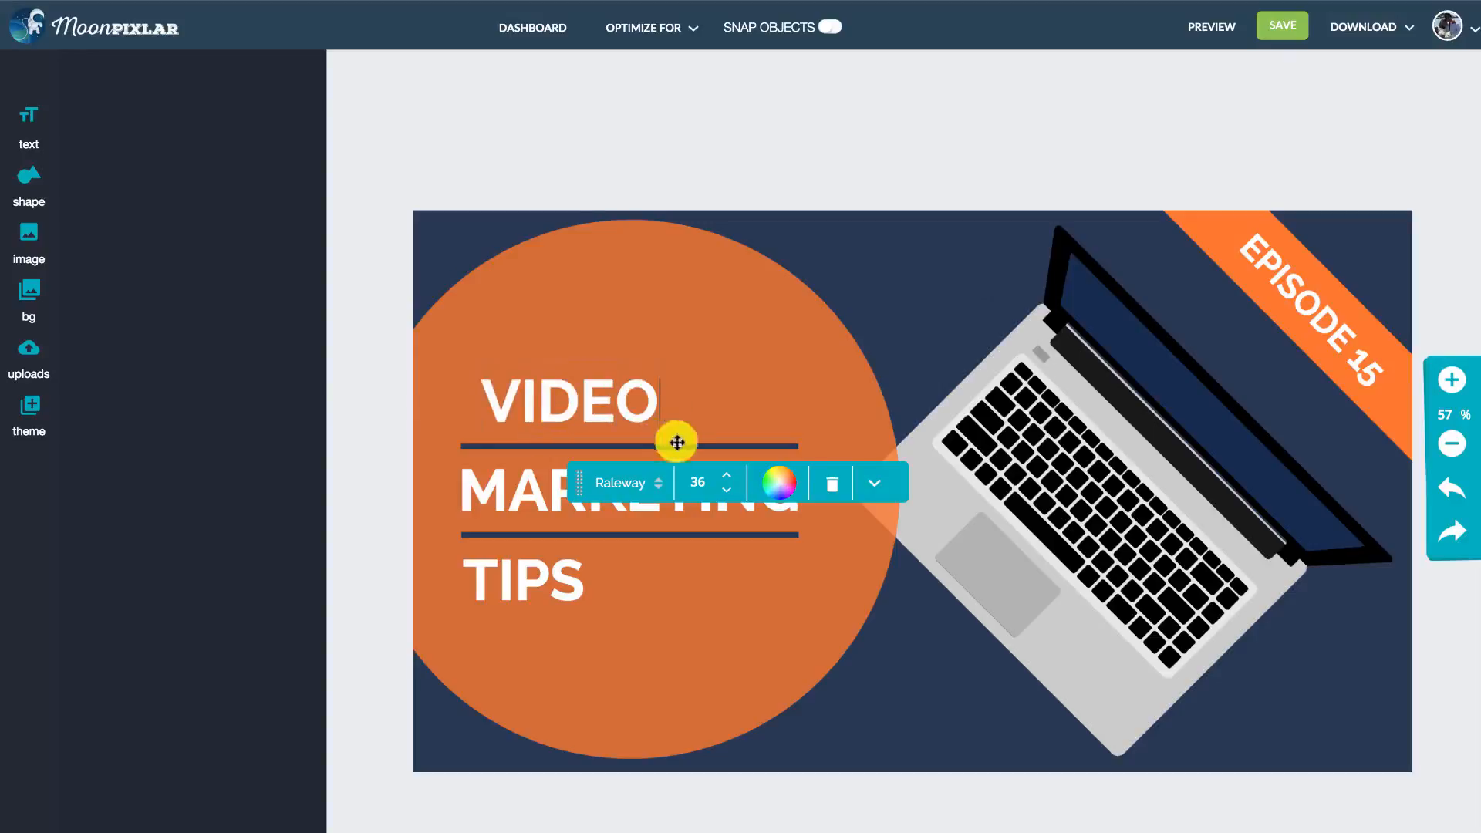
pyautogui.click(779, 118)
pyautogui.moveTo(605, 406); pyautogui.dragTo(604, 412)
# - Change the text color of the word VIDEO to dark navy #1e1f44
pyautogui.click(608, 405)
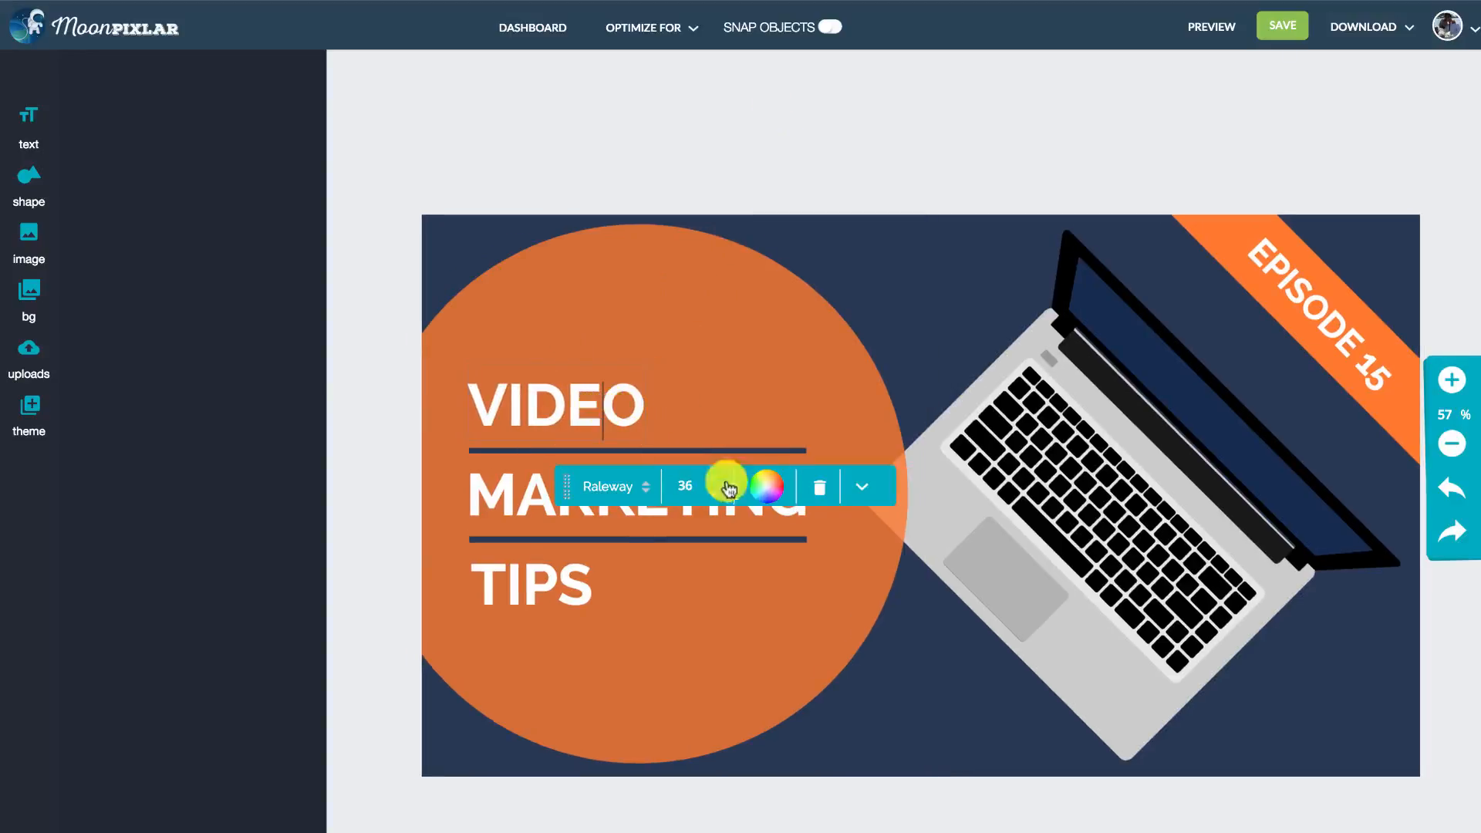
pyautogui.click(766, 486)
pyautogui.click(841, 533)
pyautogui.moveTo(841, 533); pyautogui.dragTo(891, 600)
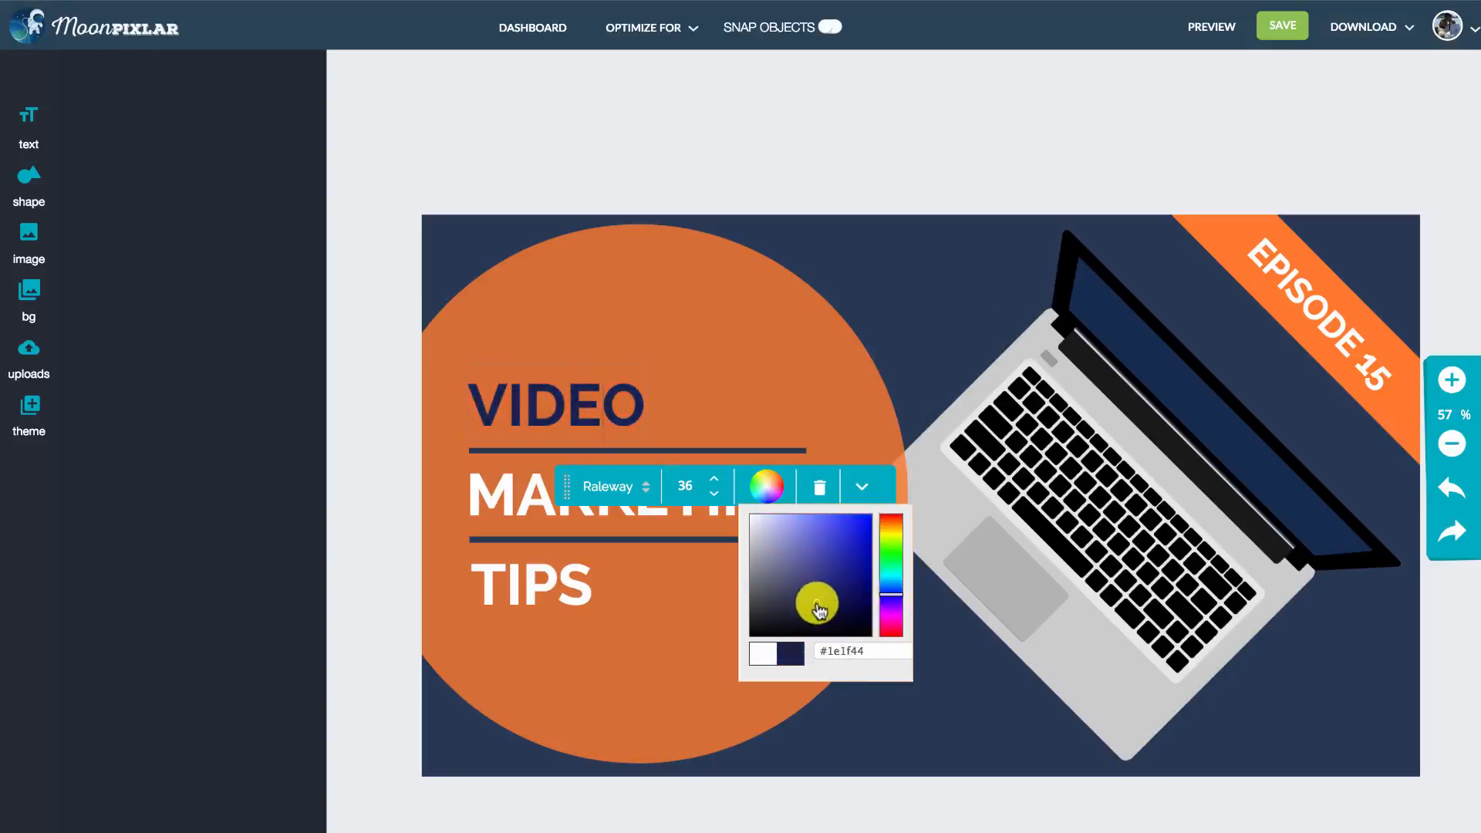
pyautogui.click(659, 125)
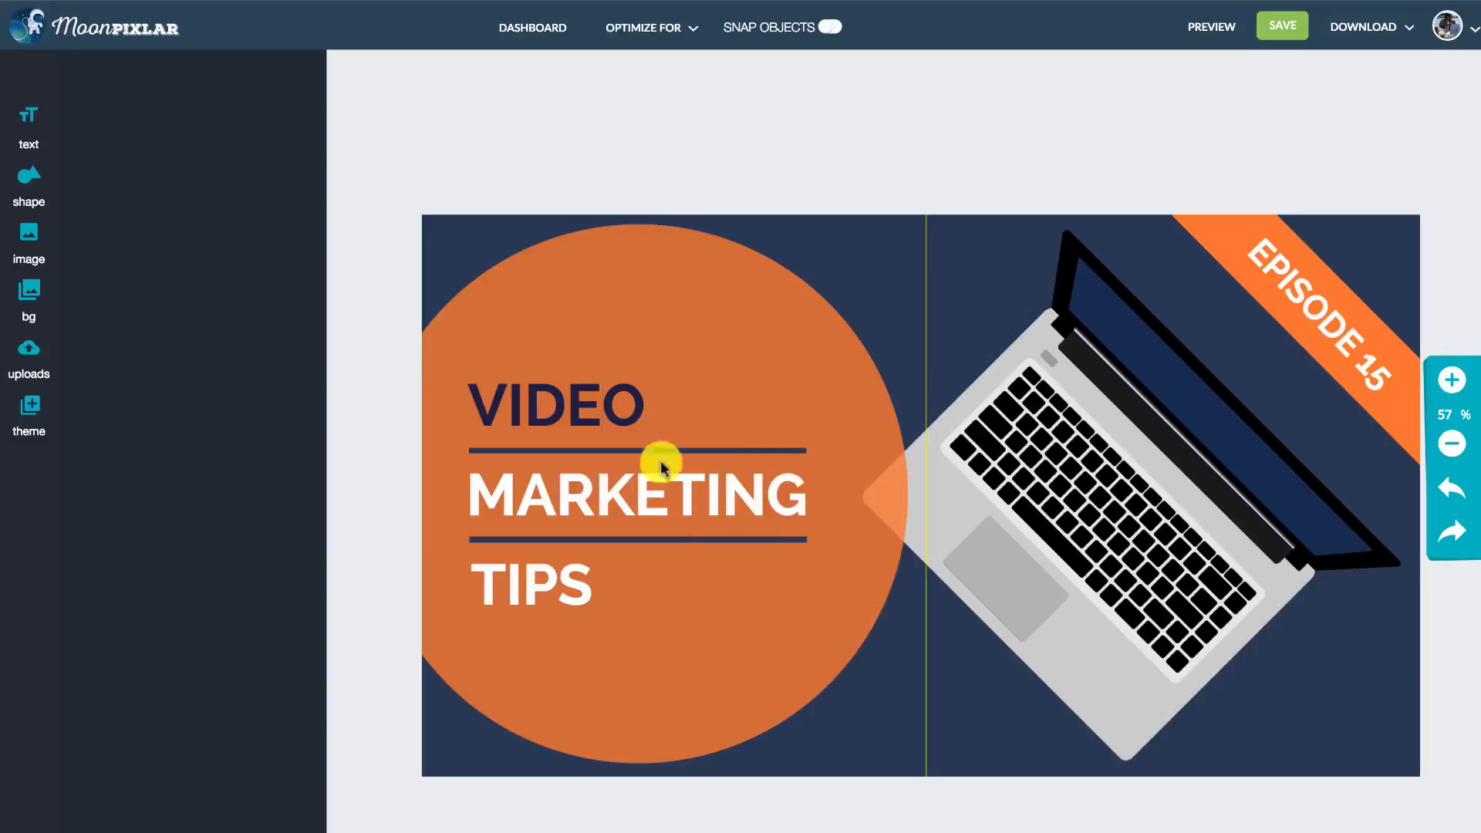
# - Recolor the large circle shape behind the heading text with a custom light grey
pyautogui.click(723, 317)
pyautogui.click(97, 118)
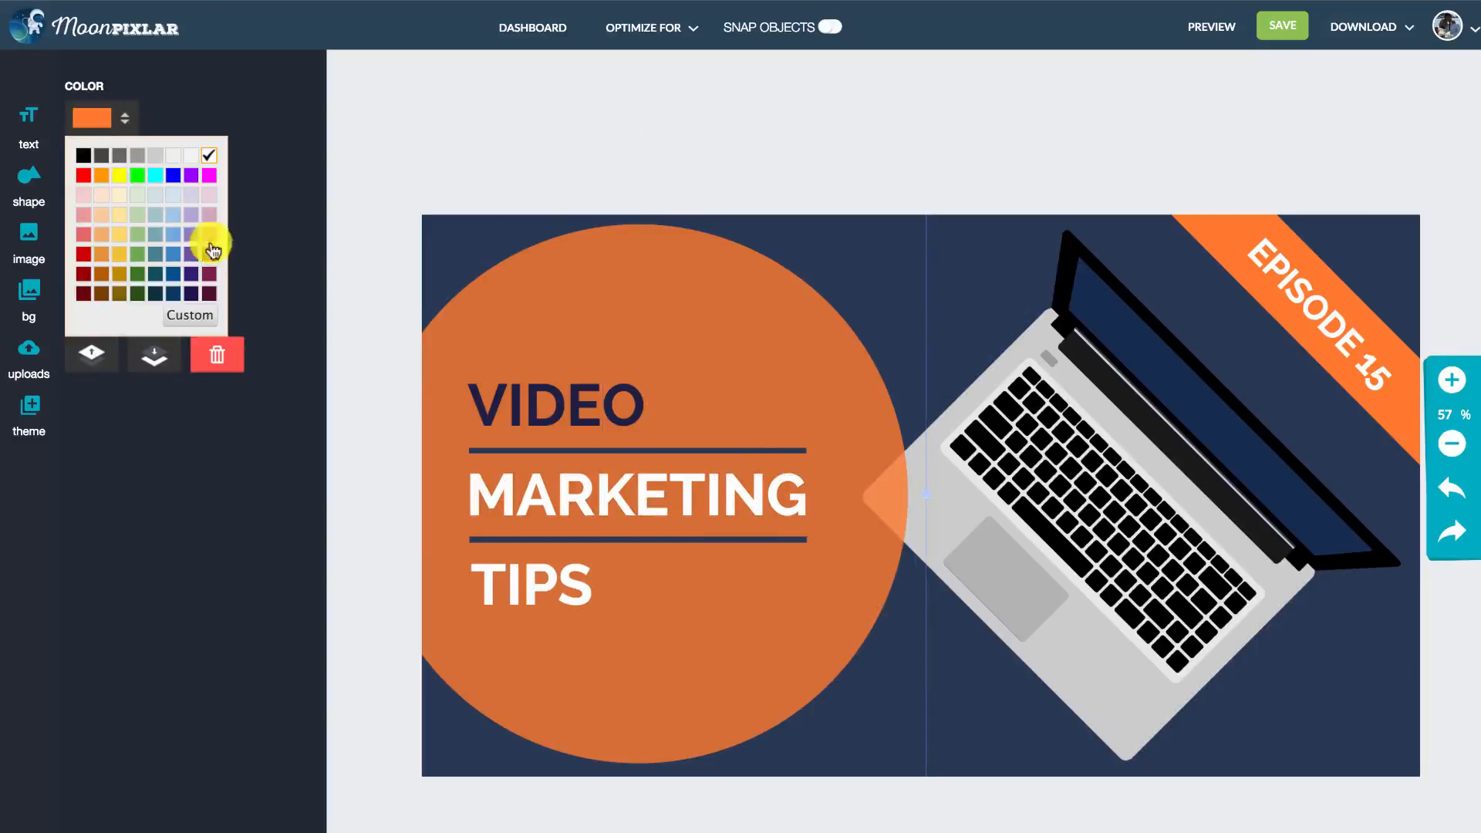
pyautogui.click(193, 316)
pyautogui.moveTo(375, 162); pyautogui.dragTo(379, 171)
pyautogui.click(745, 104)
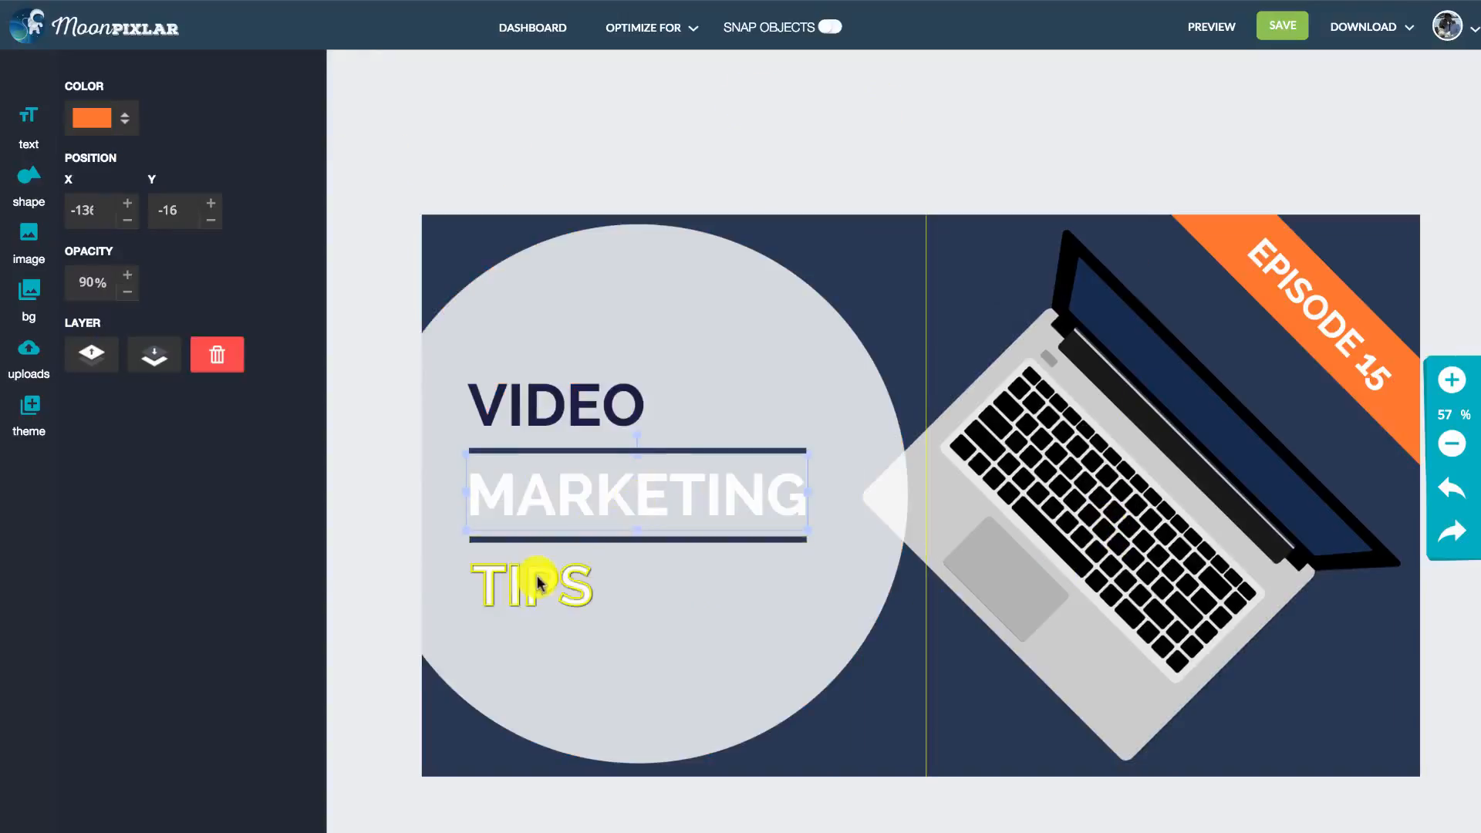
# - Try the Averia Serif Libre and Architects Daughter fonts on the word MARKETING
pyautogui.click(607, 494)
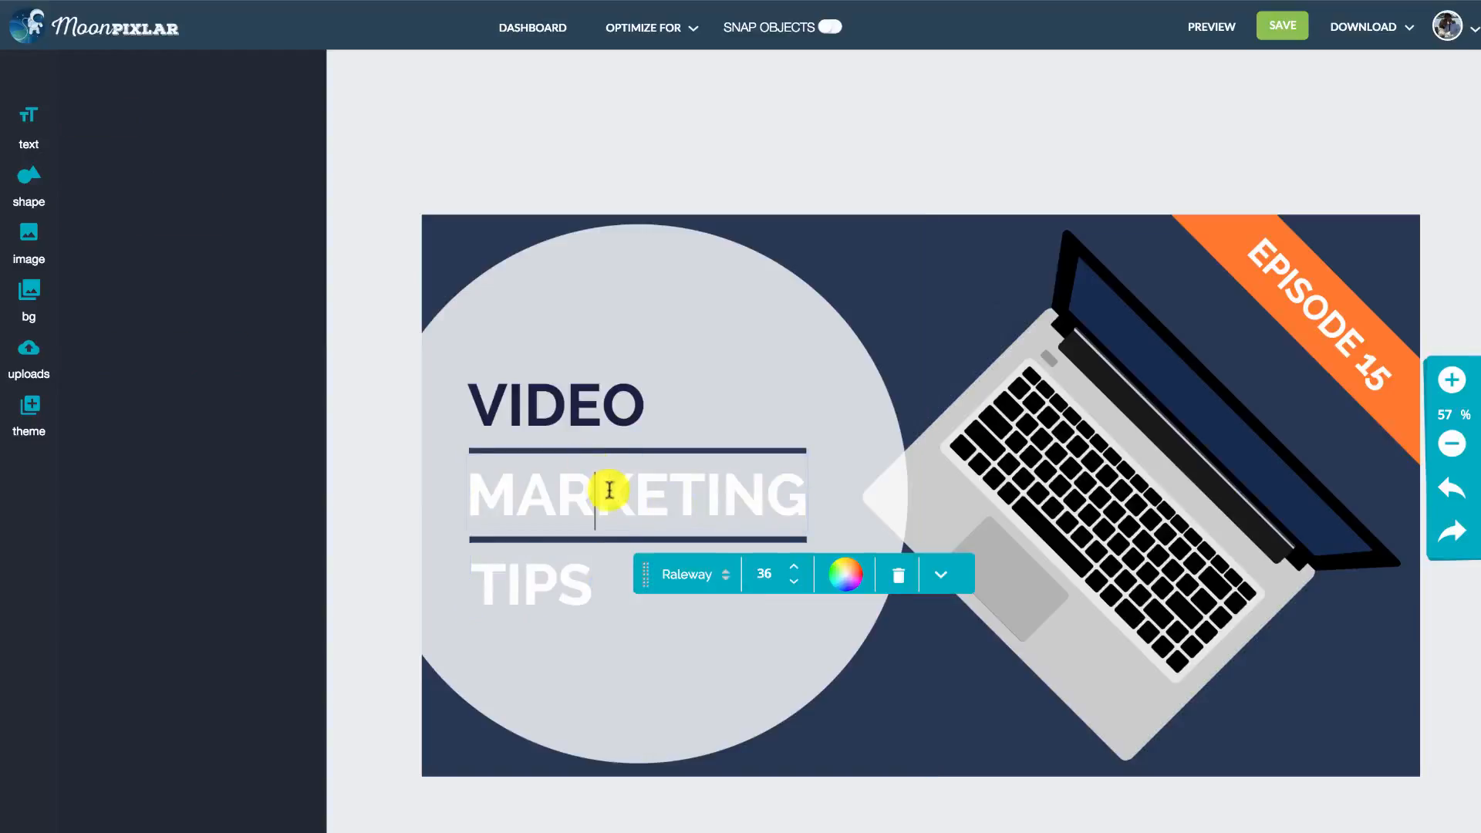
pyautogui.click(725, 575)
pyautogui.scroll(-2, 883, 611)
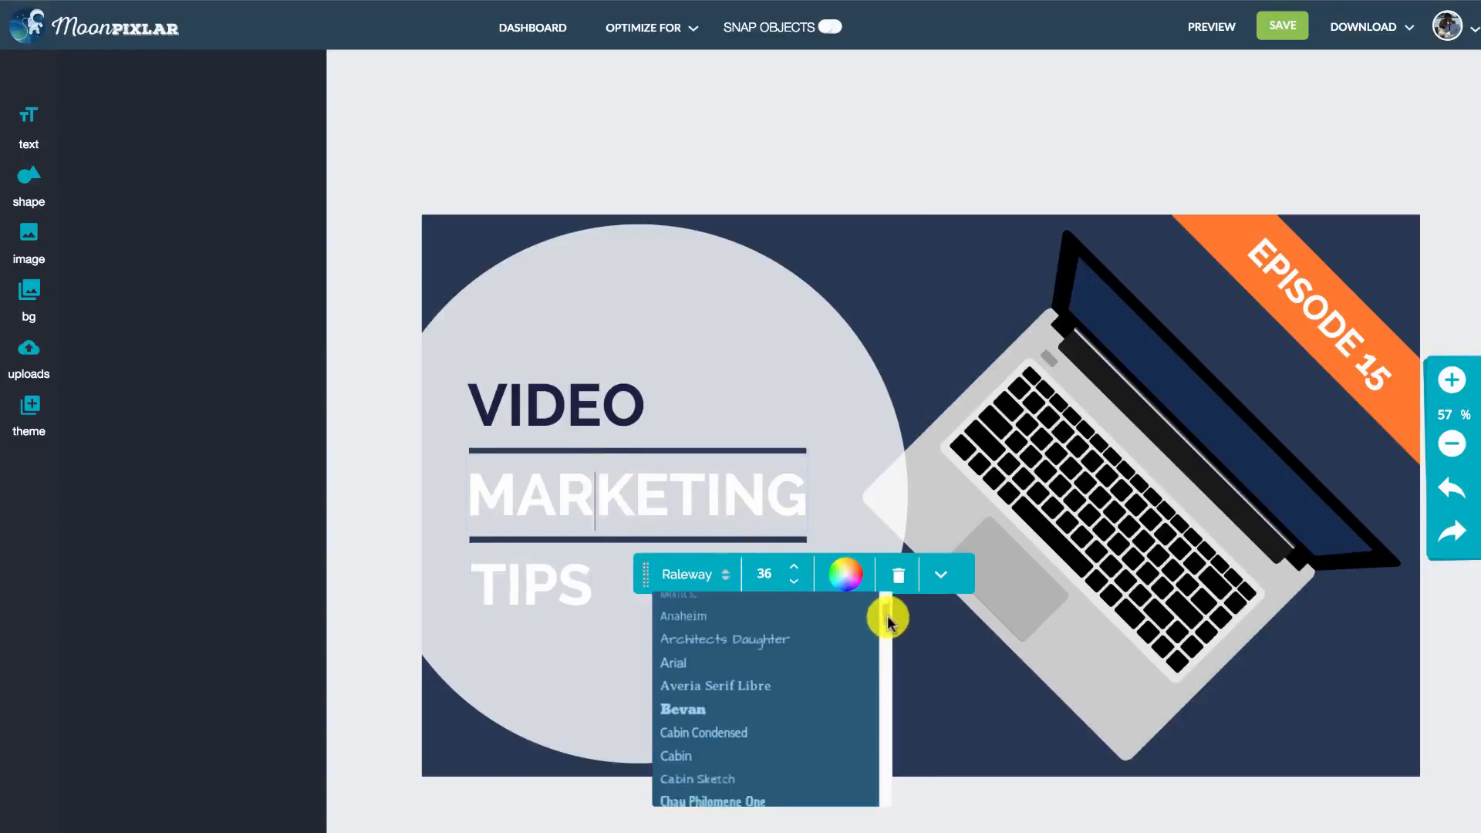
pyautogui.click(803, 655)
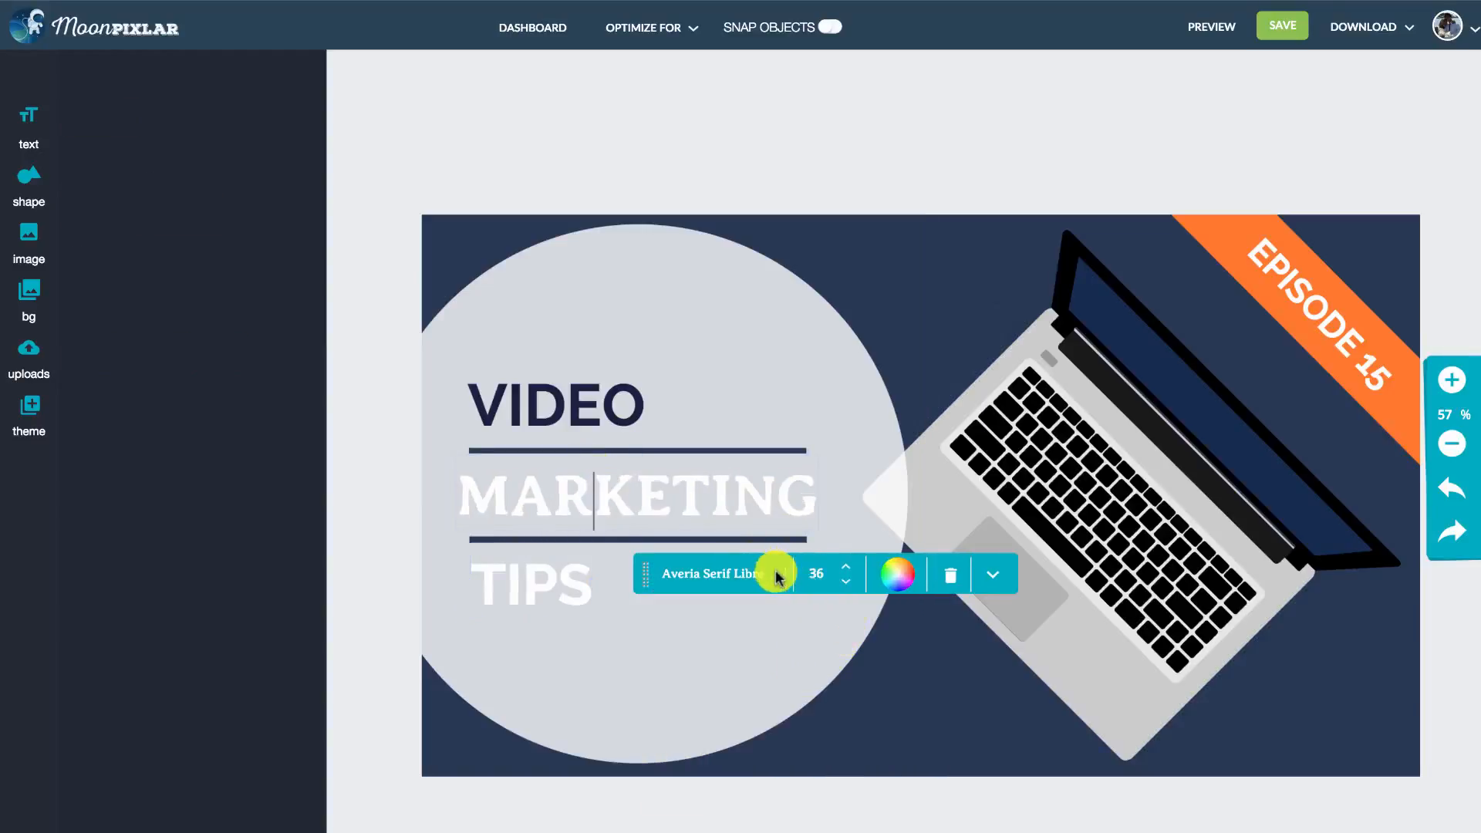
pyautogui.click(777, 577)
pyautogui.click(784, 631)
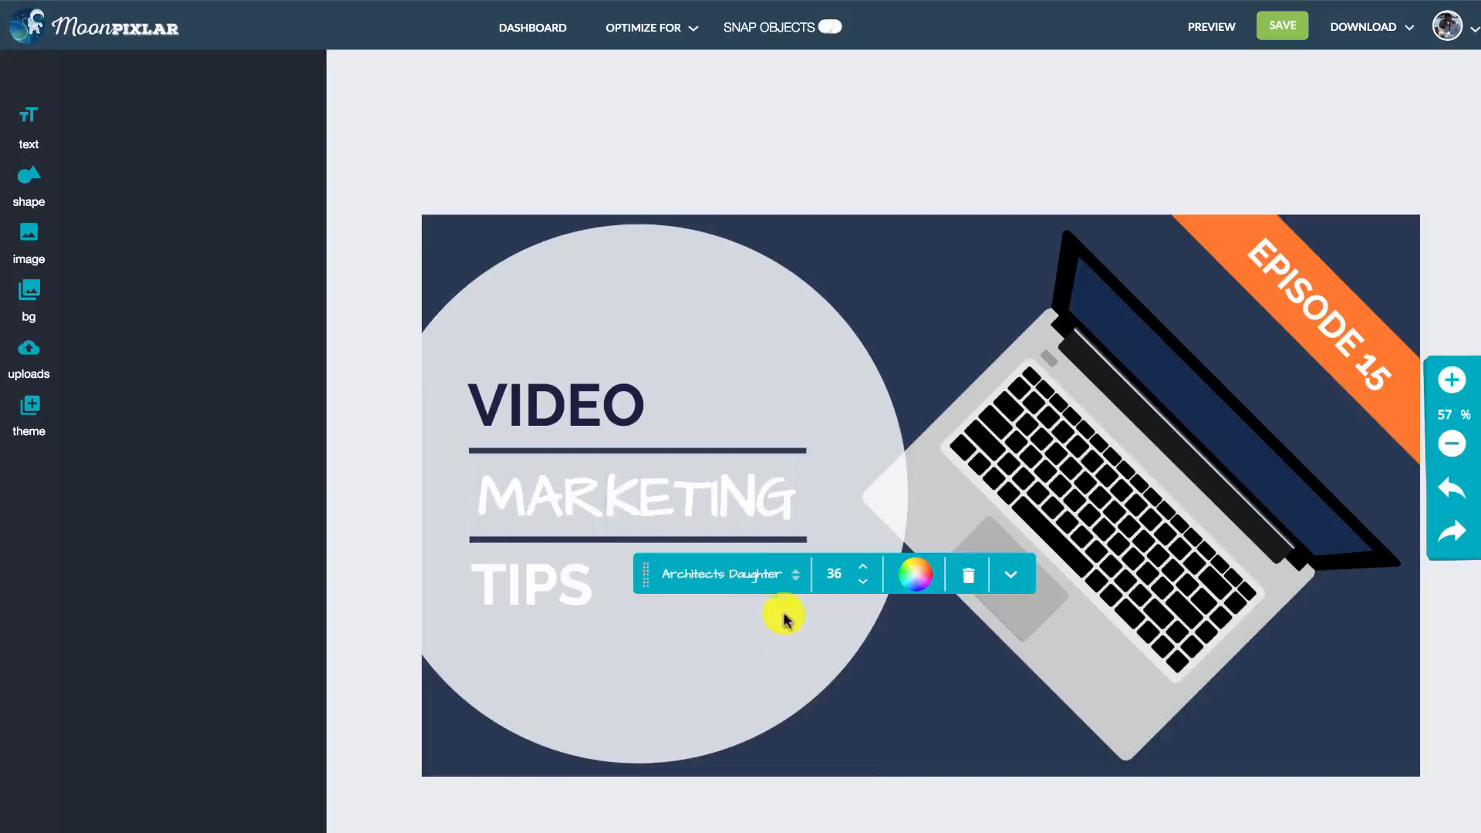
# - Set the font of the word MARKETING to Cabin Sketch and deselect the text
pyautogui.click(774, 580)
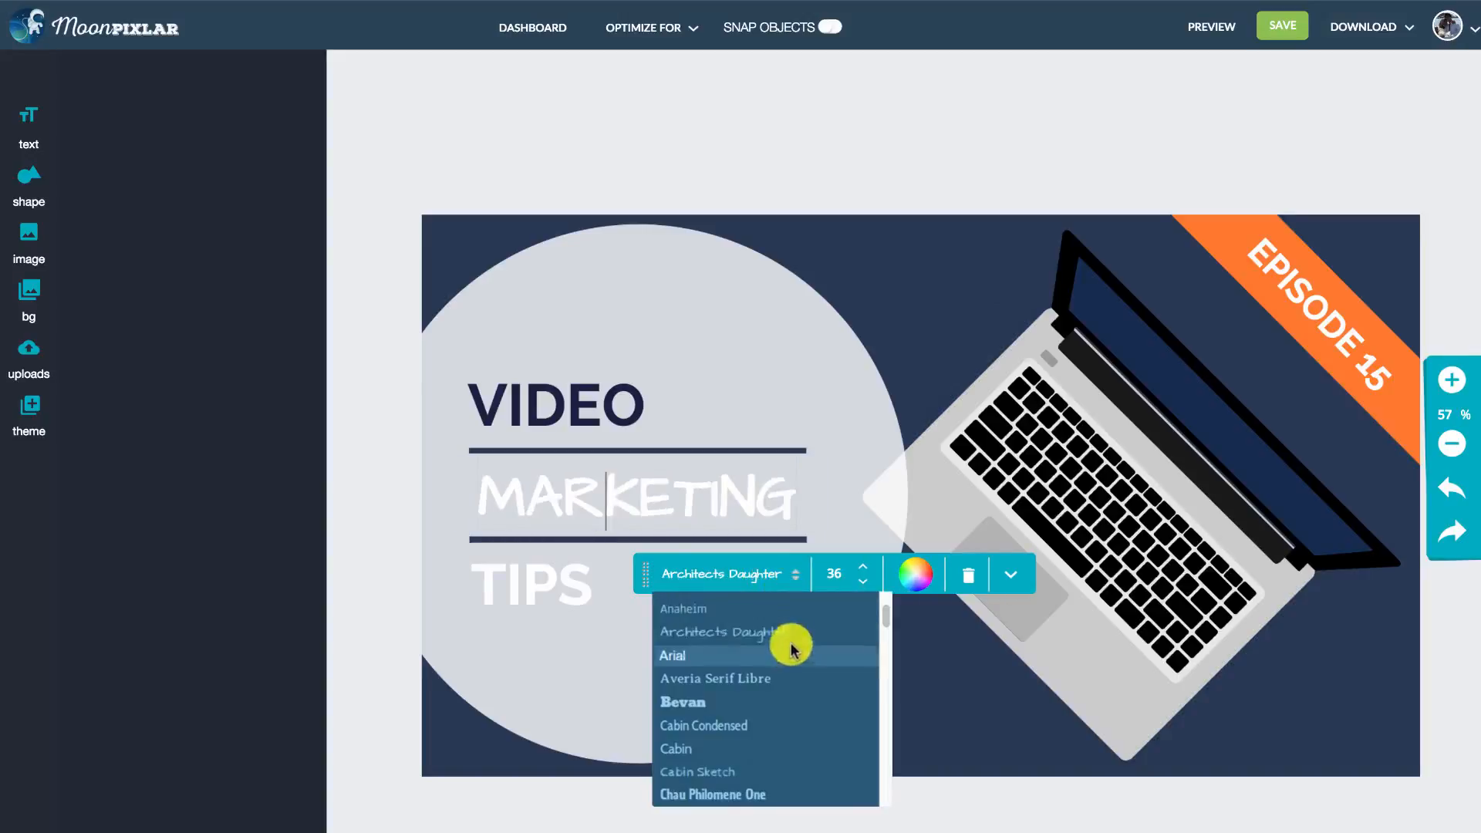
pyautogui.scroll(-3, 794, 672)
pyautogui.scroll(3, 795, 686)
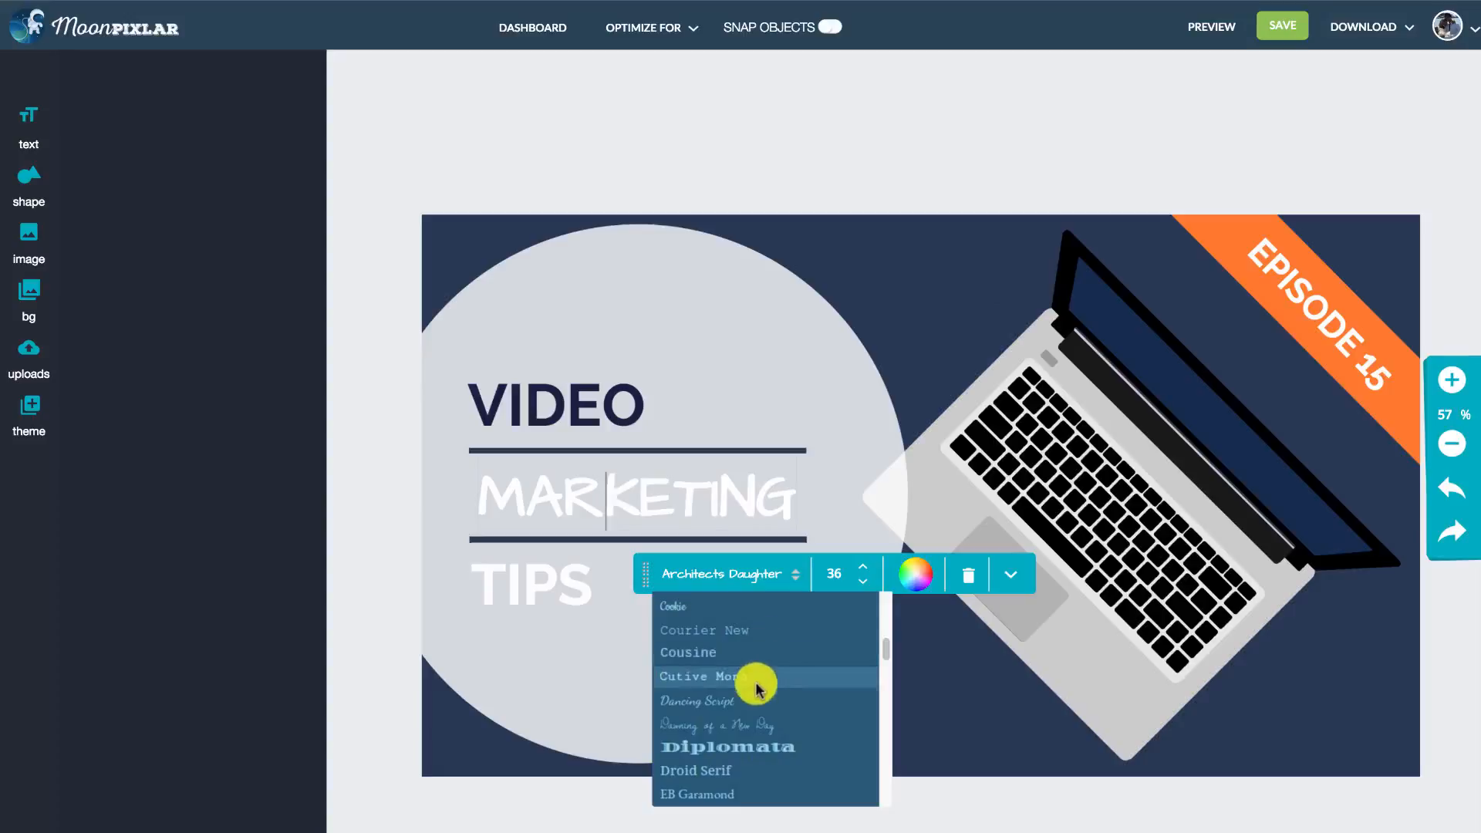
pyautogui.scroll(3, 742, 636)
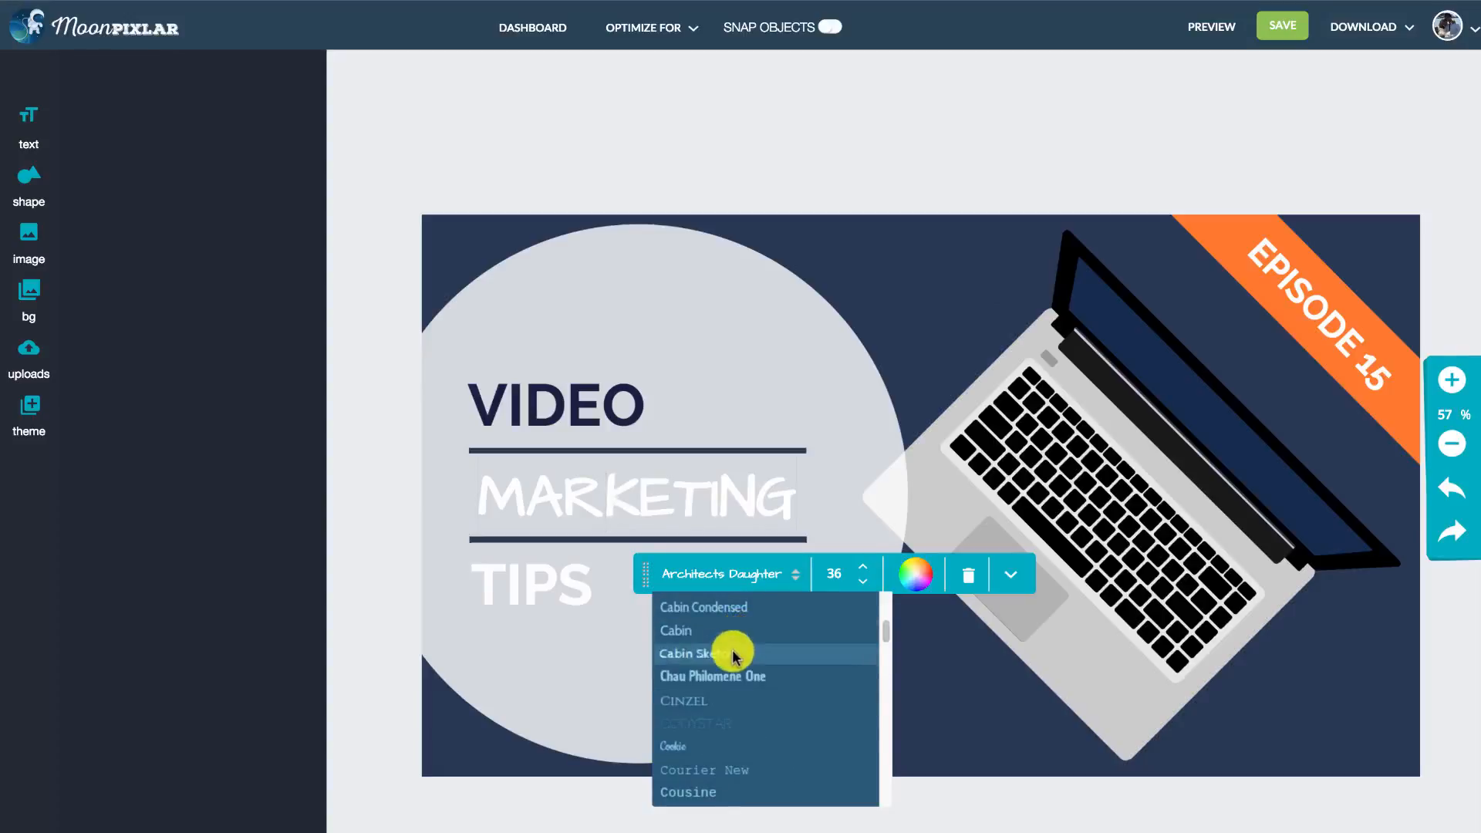
pyautogui.click(745, 642)
pyautogui.click(738, 206)
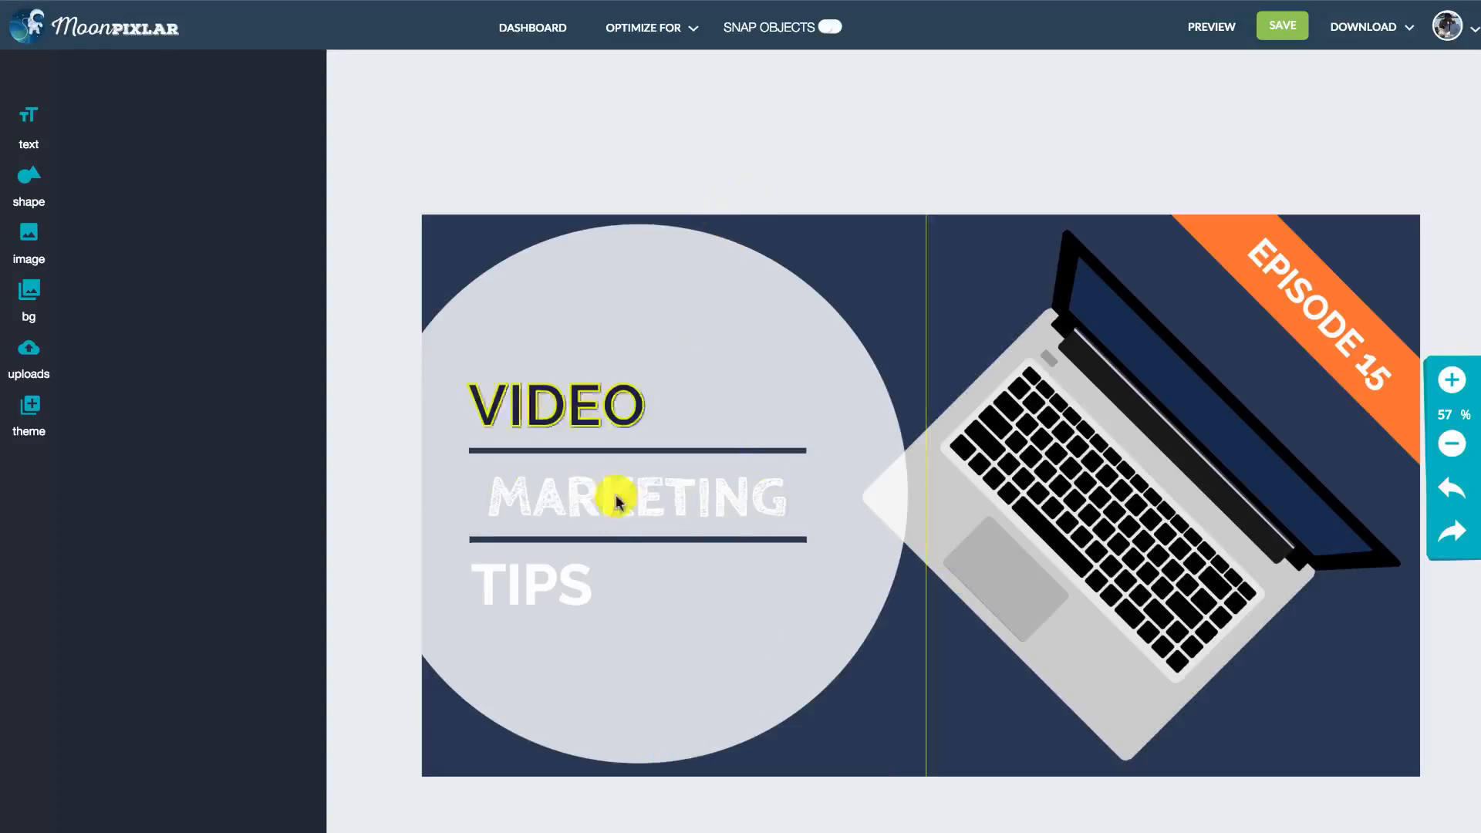
# - Align the word MARKETING with the left end of the divider lines and set the font of TIPS to Cabin Sketch
pyautogui.moveTo(639, 509); pyautogui.dragTo(624, 508)
pyautogui.click(546, 580)
pyautogui.click(556, 580)
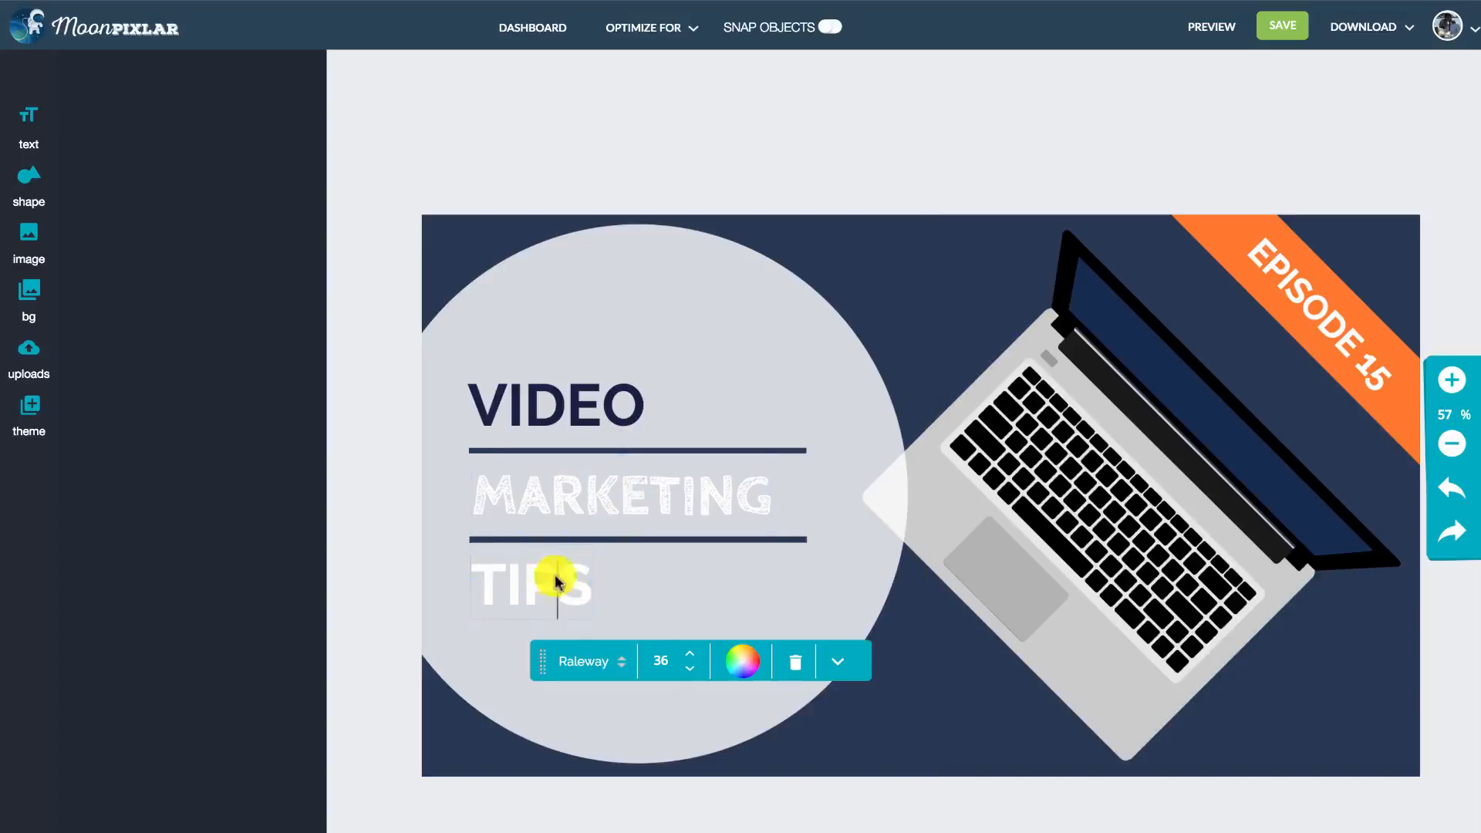
pyautogui.click(609, 657)
pyautogui.click(658, 741)
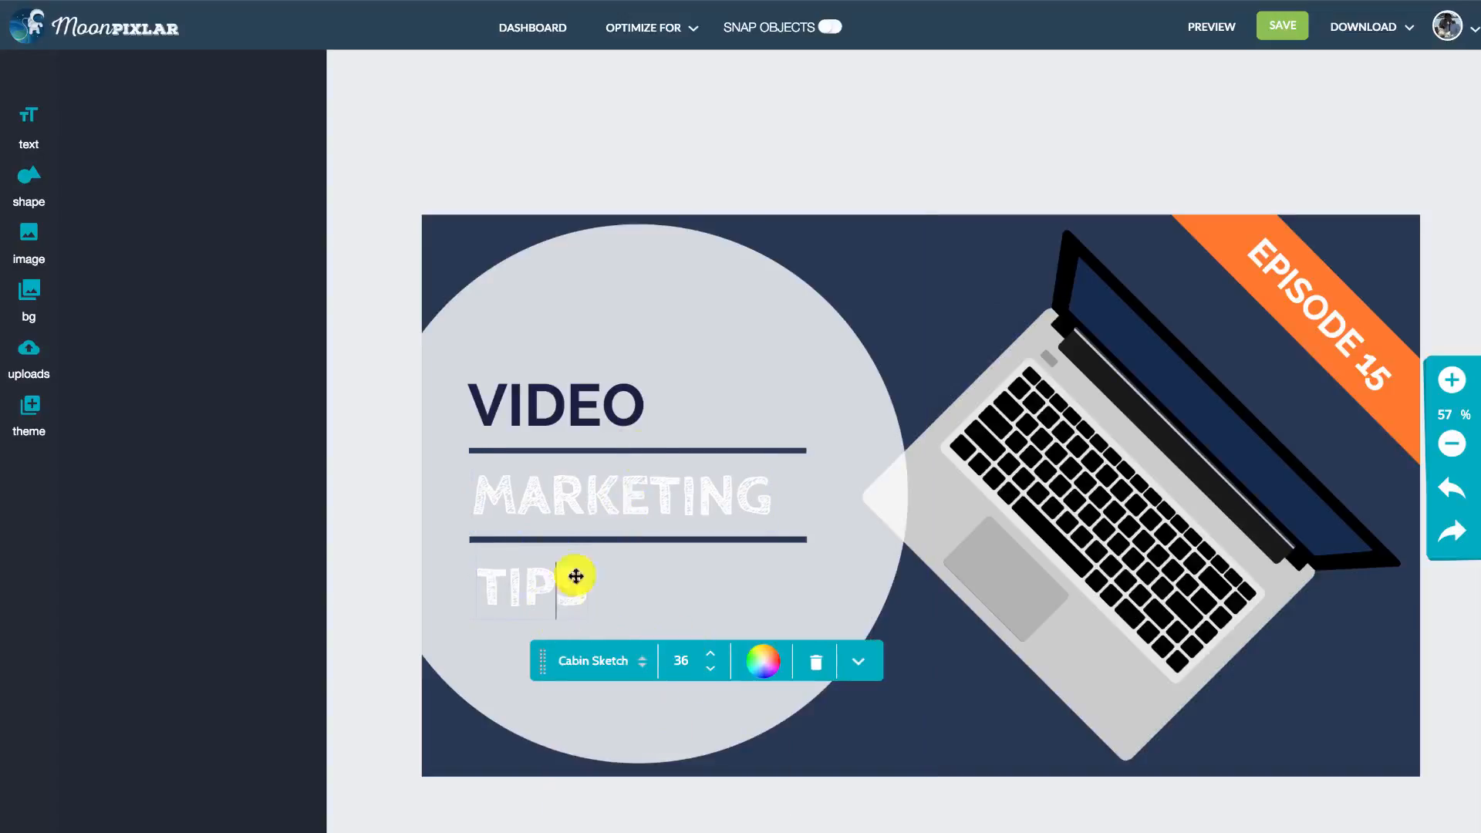
pyautogui.click(795, 118)
# - Set the font of the word VIDEO to Cabin Sketch and deselect the text
pyautogui.click(582, 390)
pyautogui.click(593, 397)
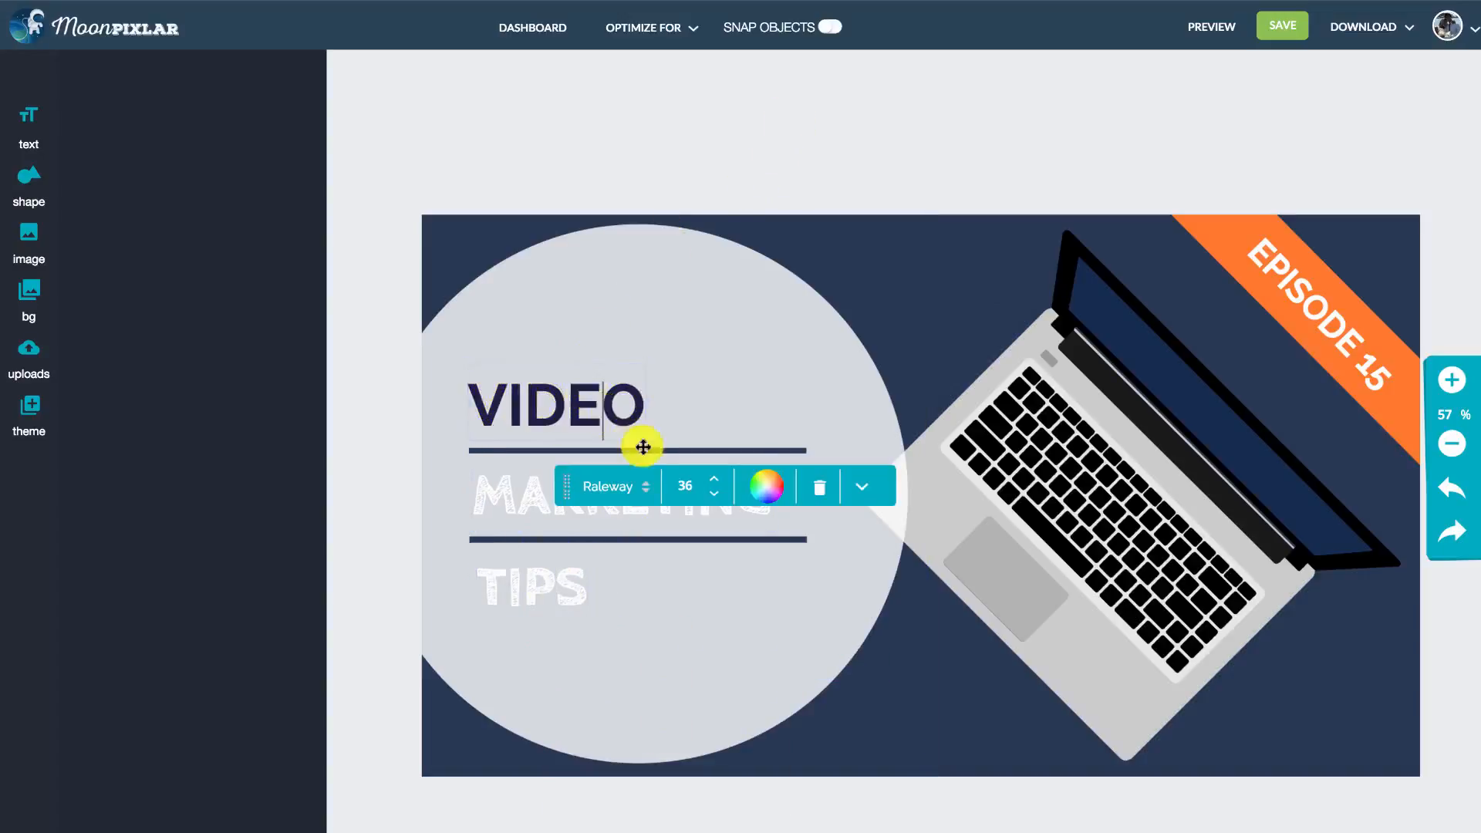
pyautogui.click(639, 480)
pyautogui.click(618, 566)
pyautogui.click(704, 79)
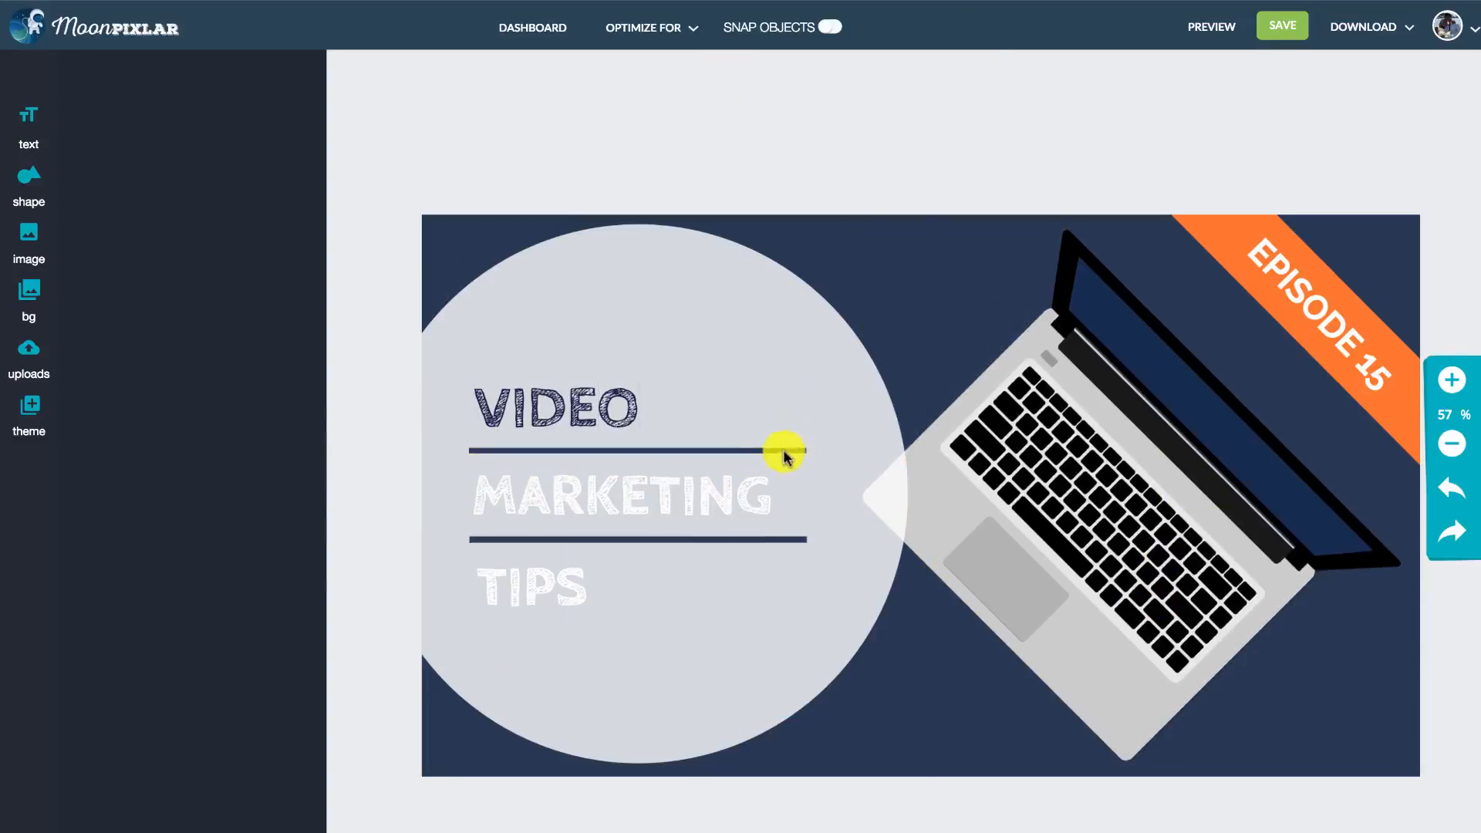
# - Add the salmon "Lovely Text" speech bubble, enlarge it and place it in the thumbnail's lower-right corner
pyautogui.click(31, 128)
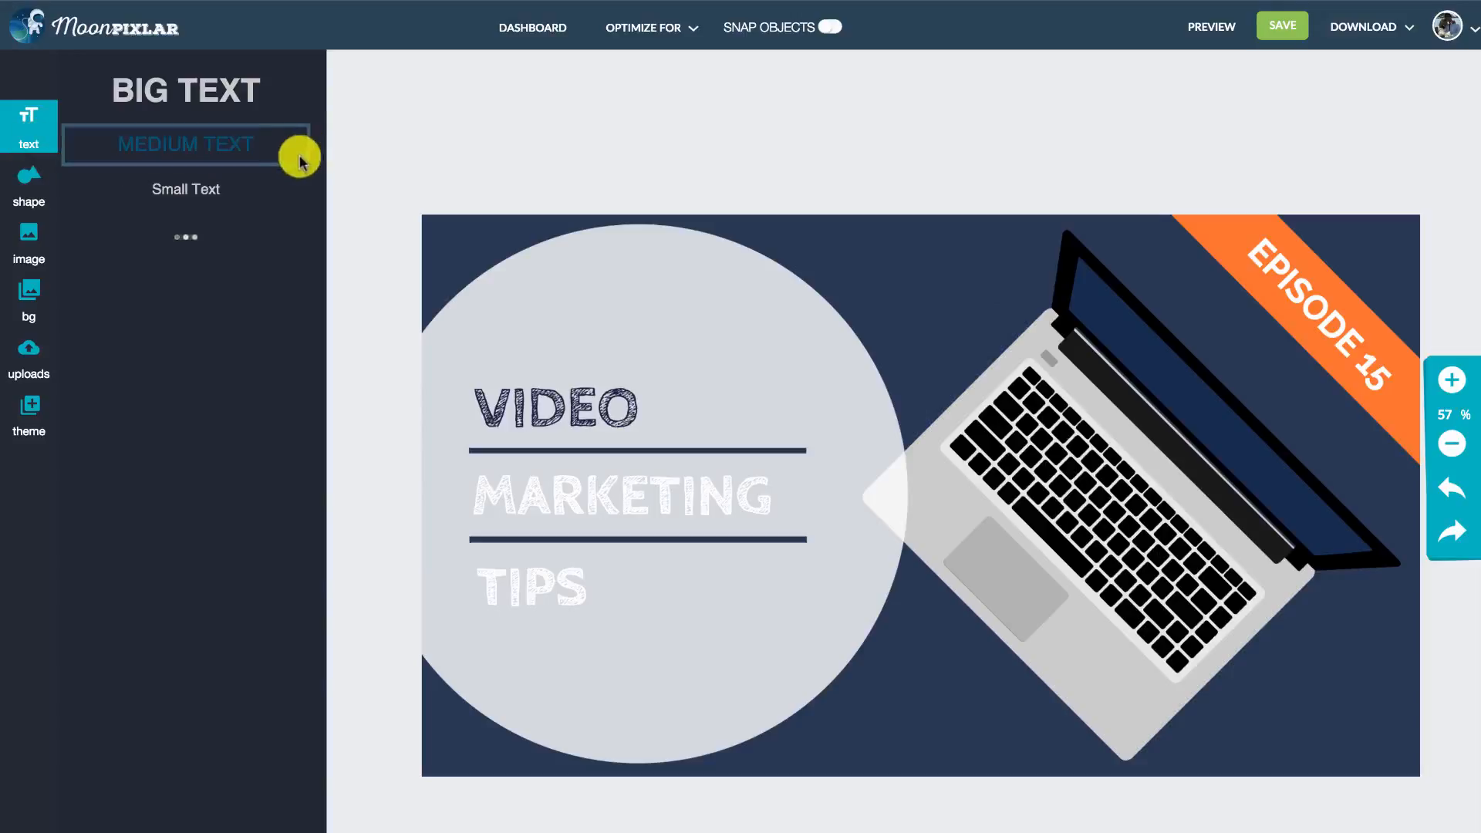
pyautogui.scroll(-3, 321, 131)
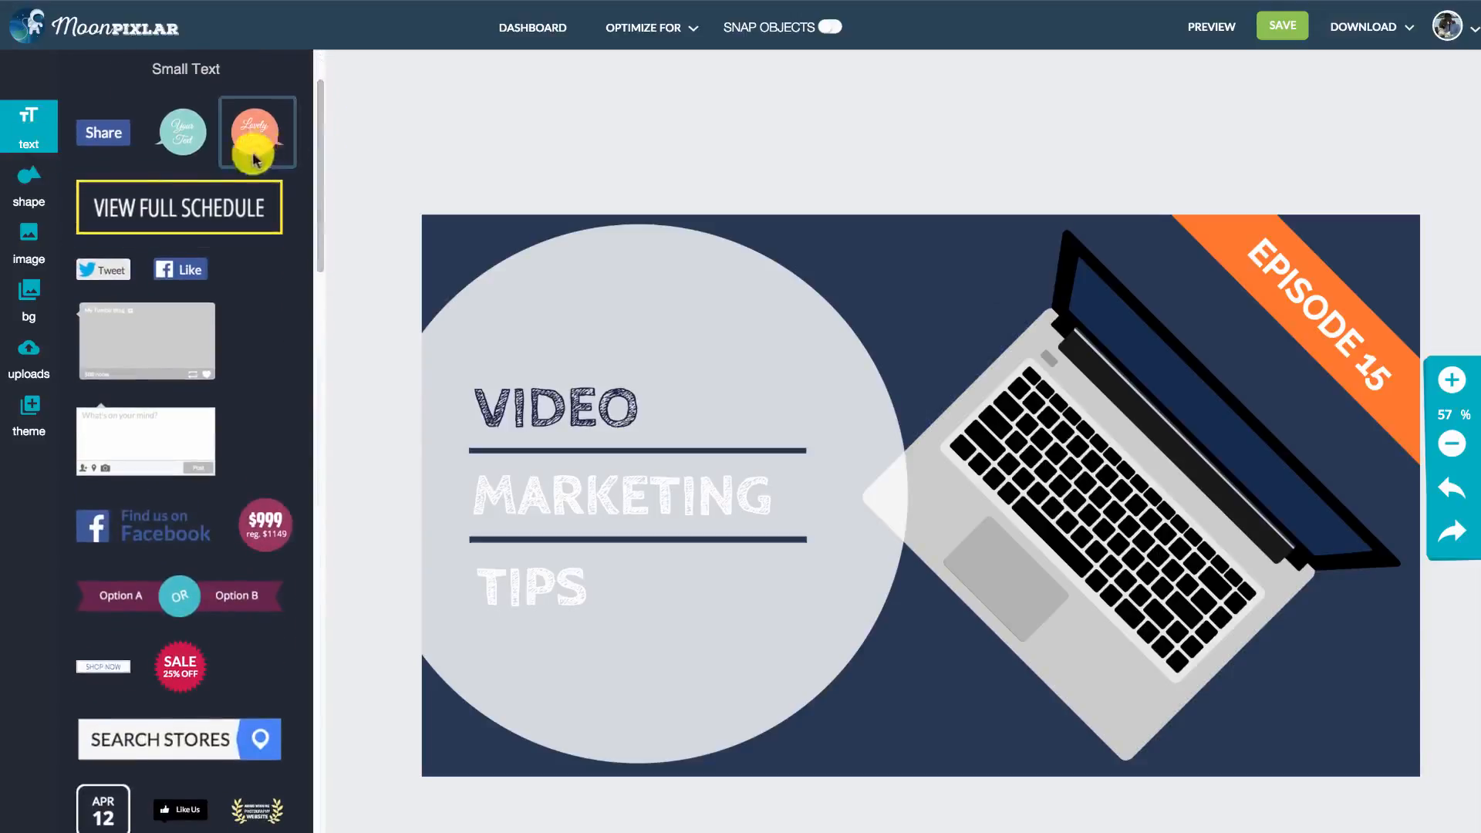
pyautogui.moveTo(262, 138); pyautogui.dragTo(952, 522)
pyautogui.moveTo(969, 473); pyautogui.dragTo(1315, 629)
pyautogui.moveTo(1149, 570); pyautogui.dragTo(1124, 557)
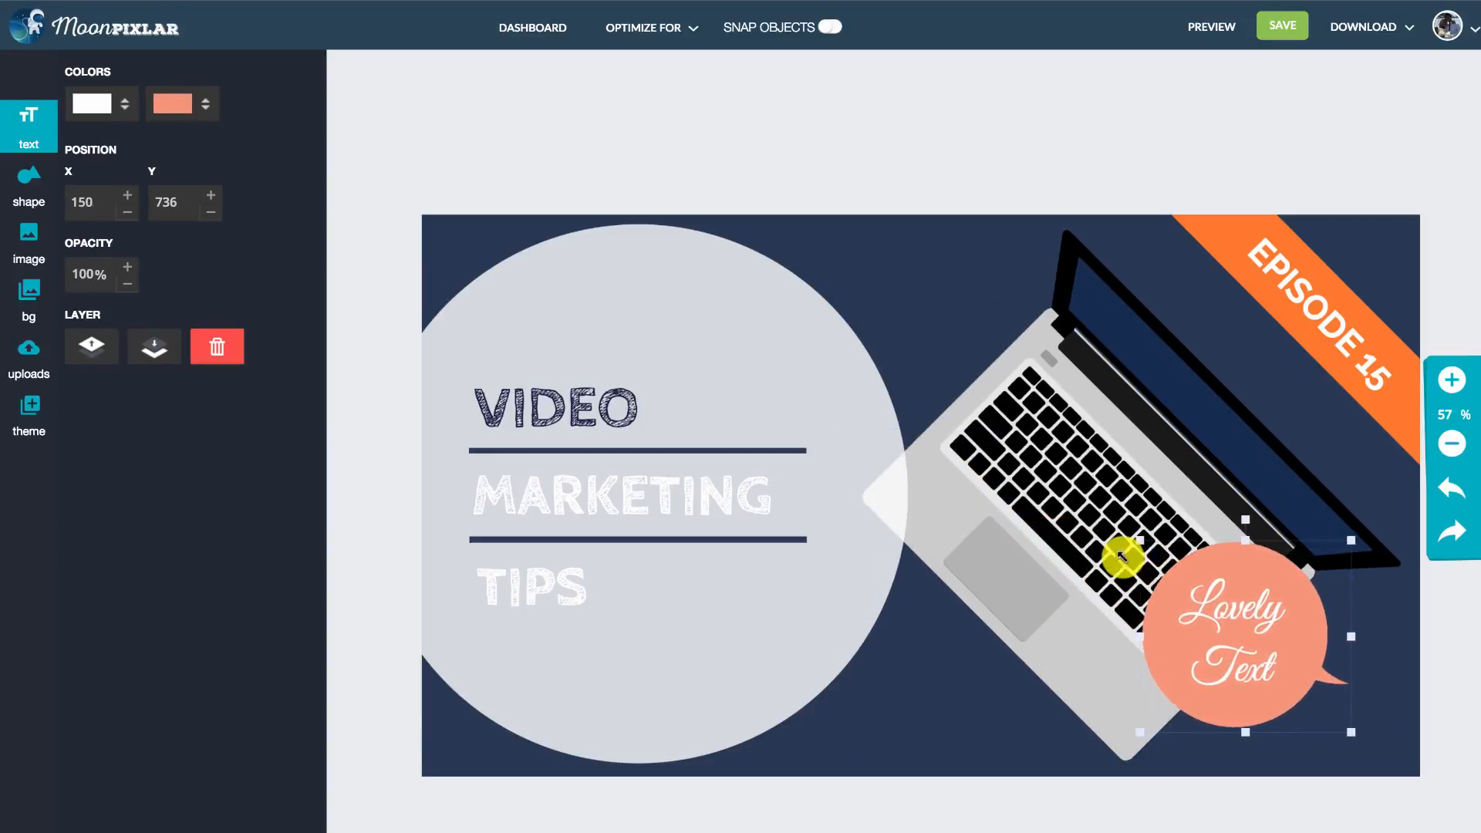
pyautogui.moveTo(1258, 624); pyautogui.dragTo(1322, 719)
# - Replace the bubble's text with "Quick", "5 Min" and "Video" on three lines and reduce its size to fit inside
pyautogui.click(1296, 646)
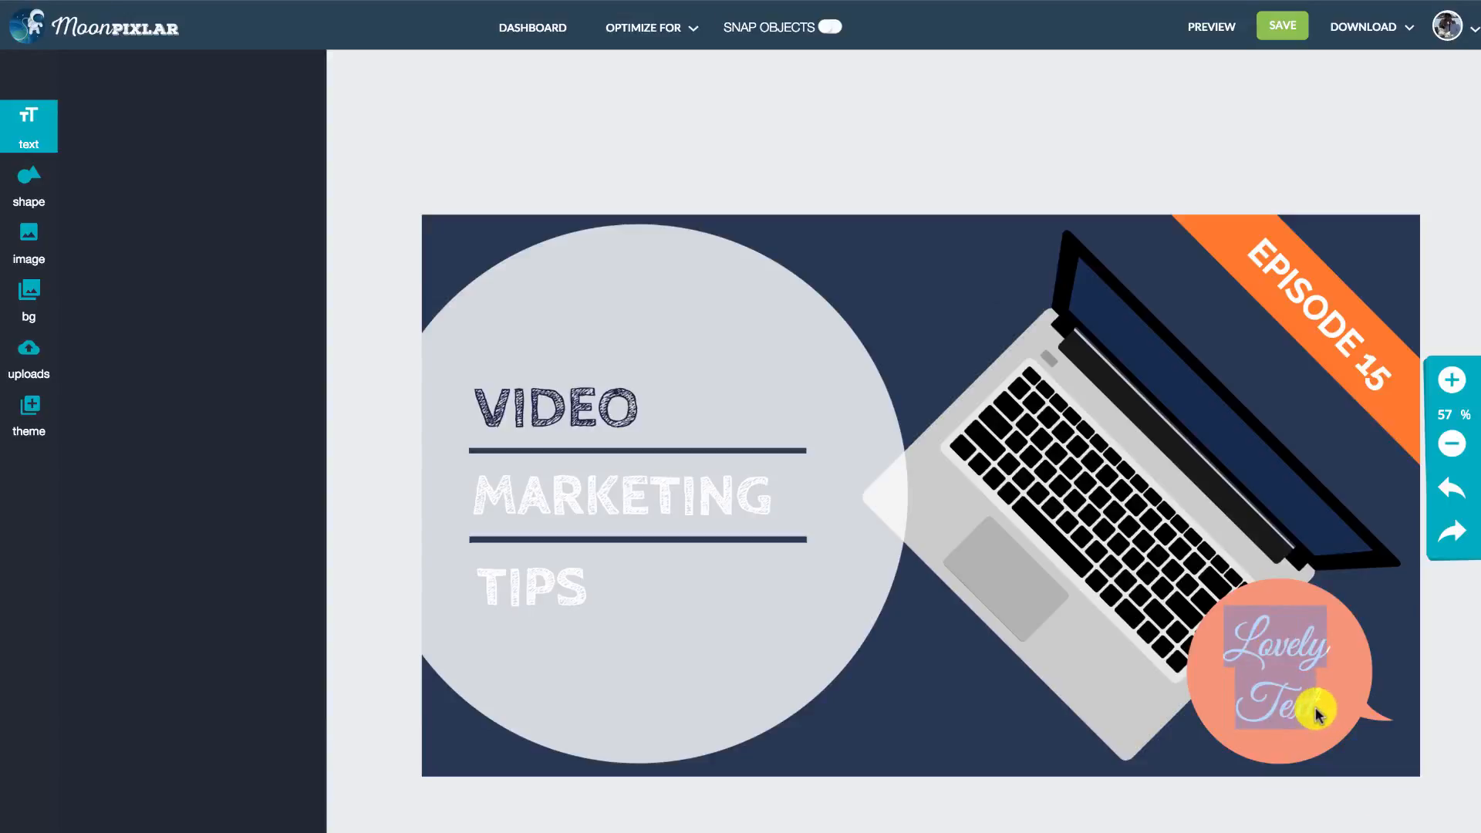
pyautogui.write('Quick')
pyautogui.press('Return')
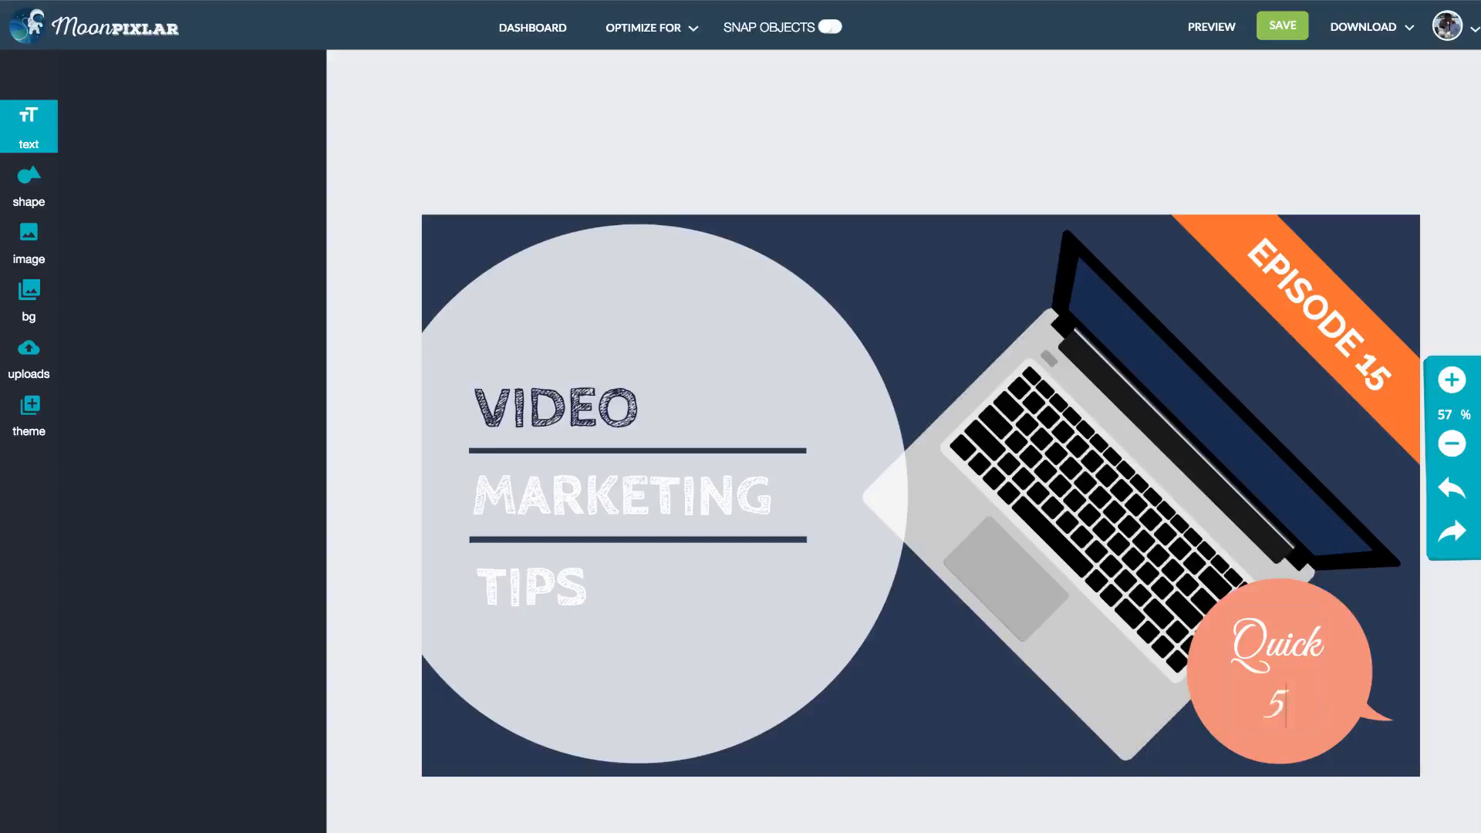
pyautogui.write('5 Min Video')
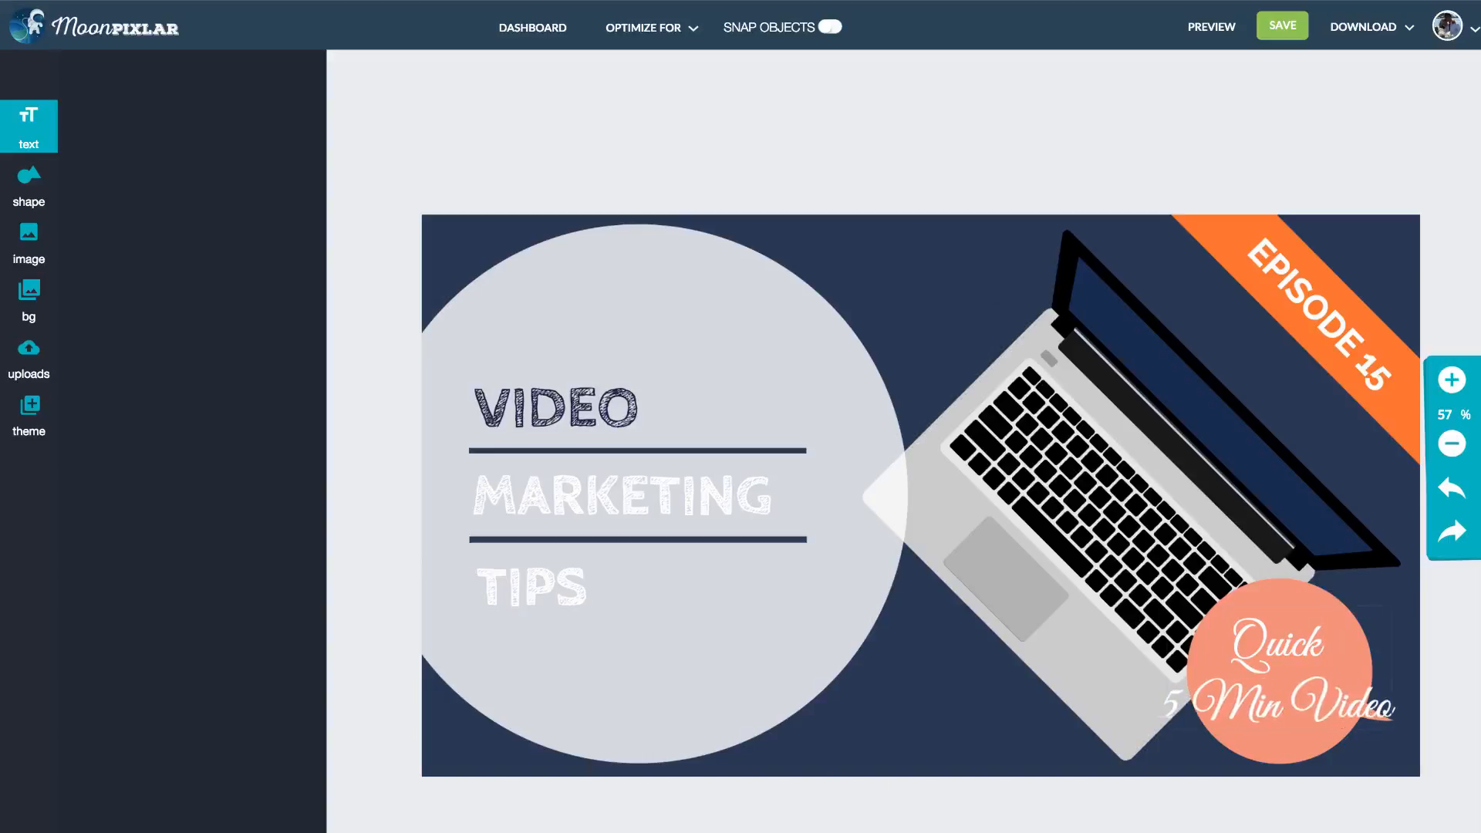
pyautogui.press('Return')
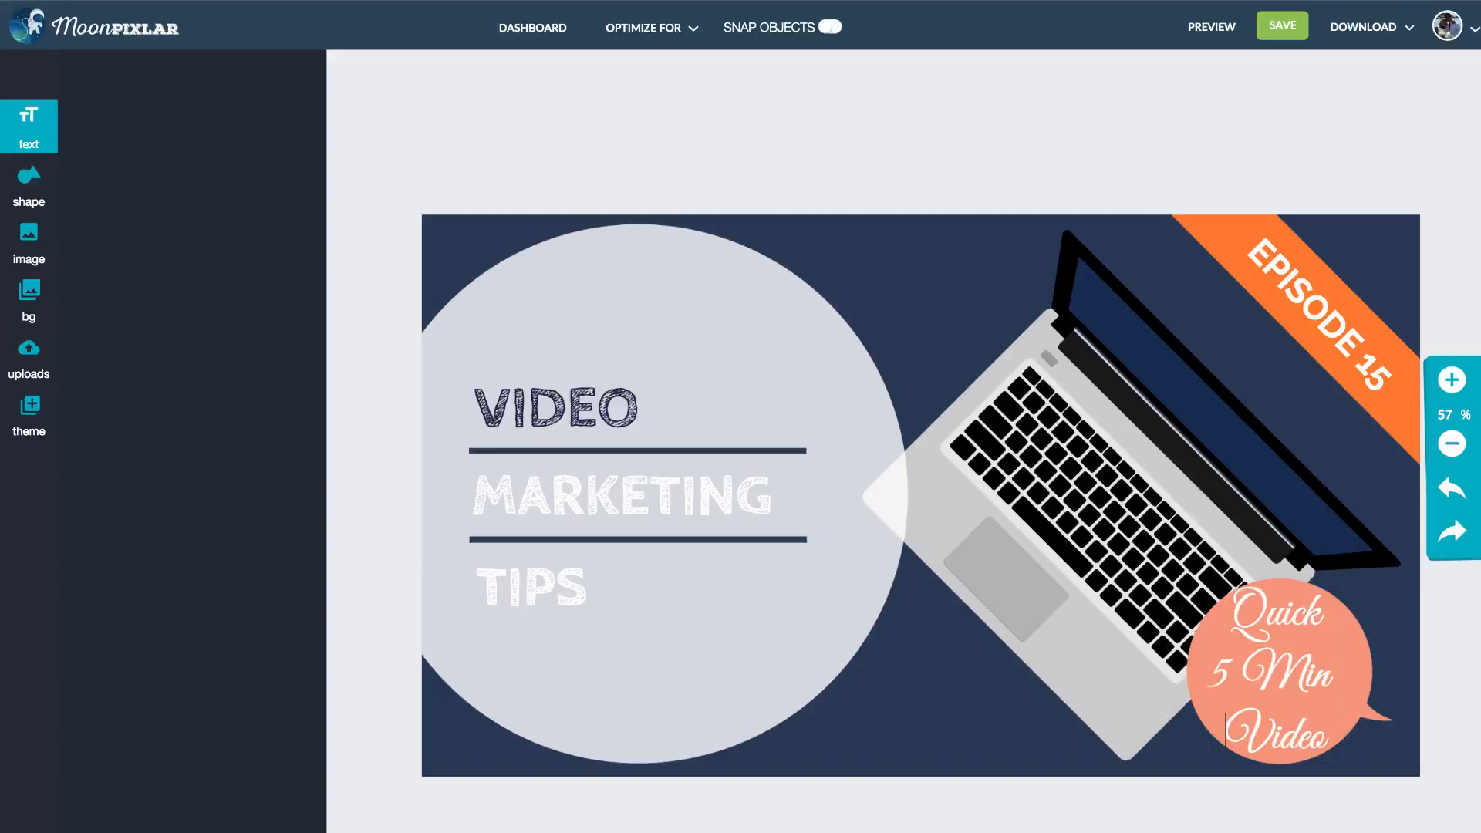
pyautogui.doubleClick(1315, 649)
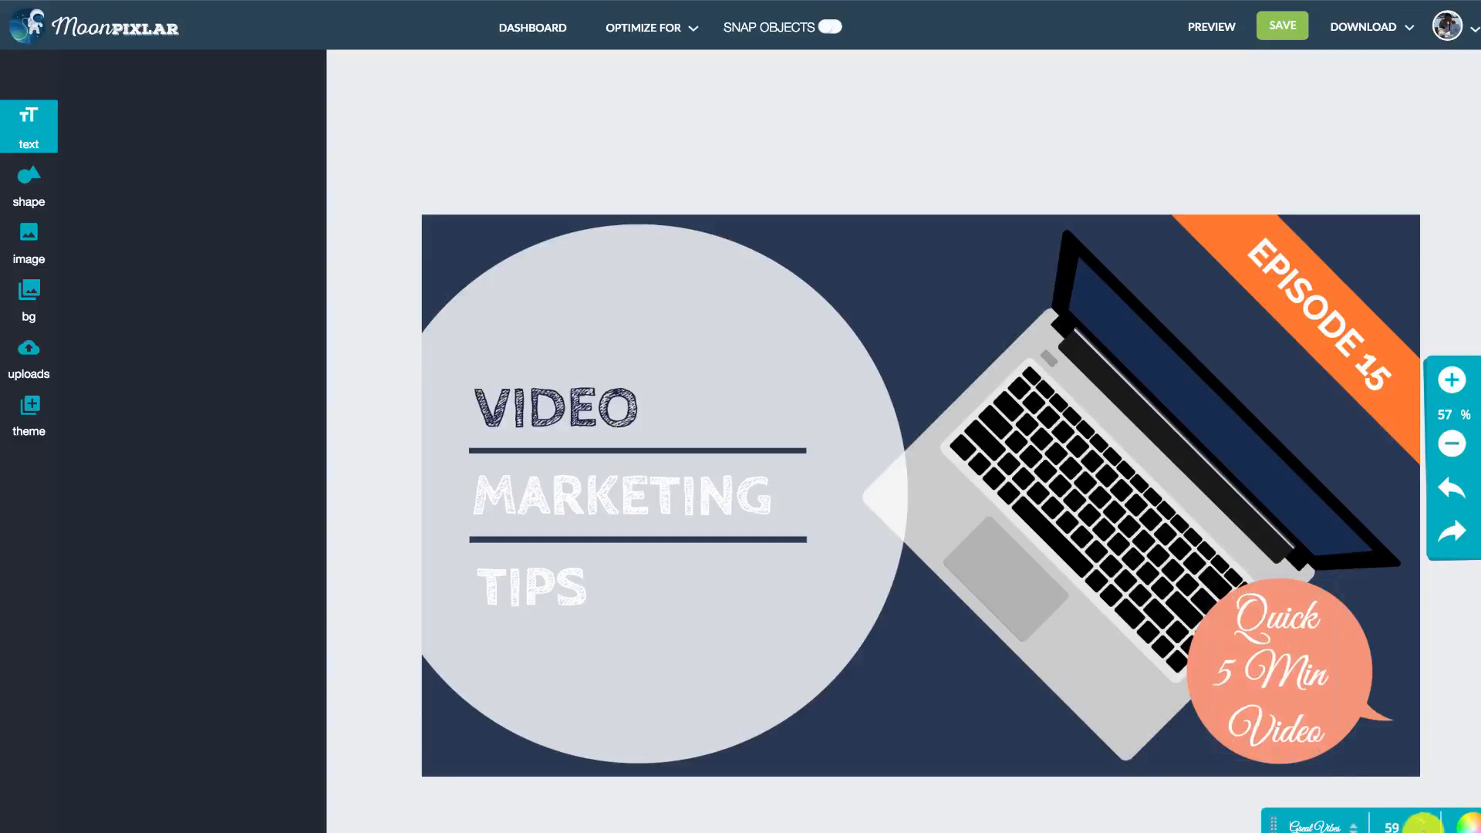
# - Change the fill color of the speech bubble to blue #3483fa, keeping its text white
pyautogui.click(1344, 656)
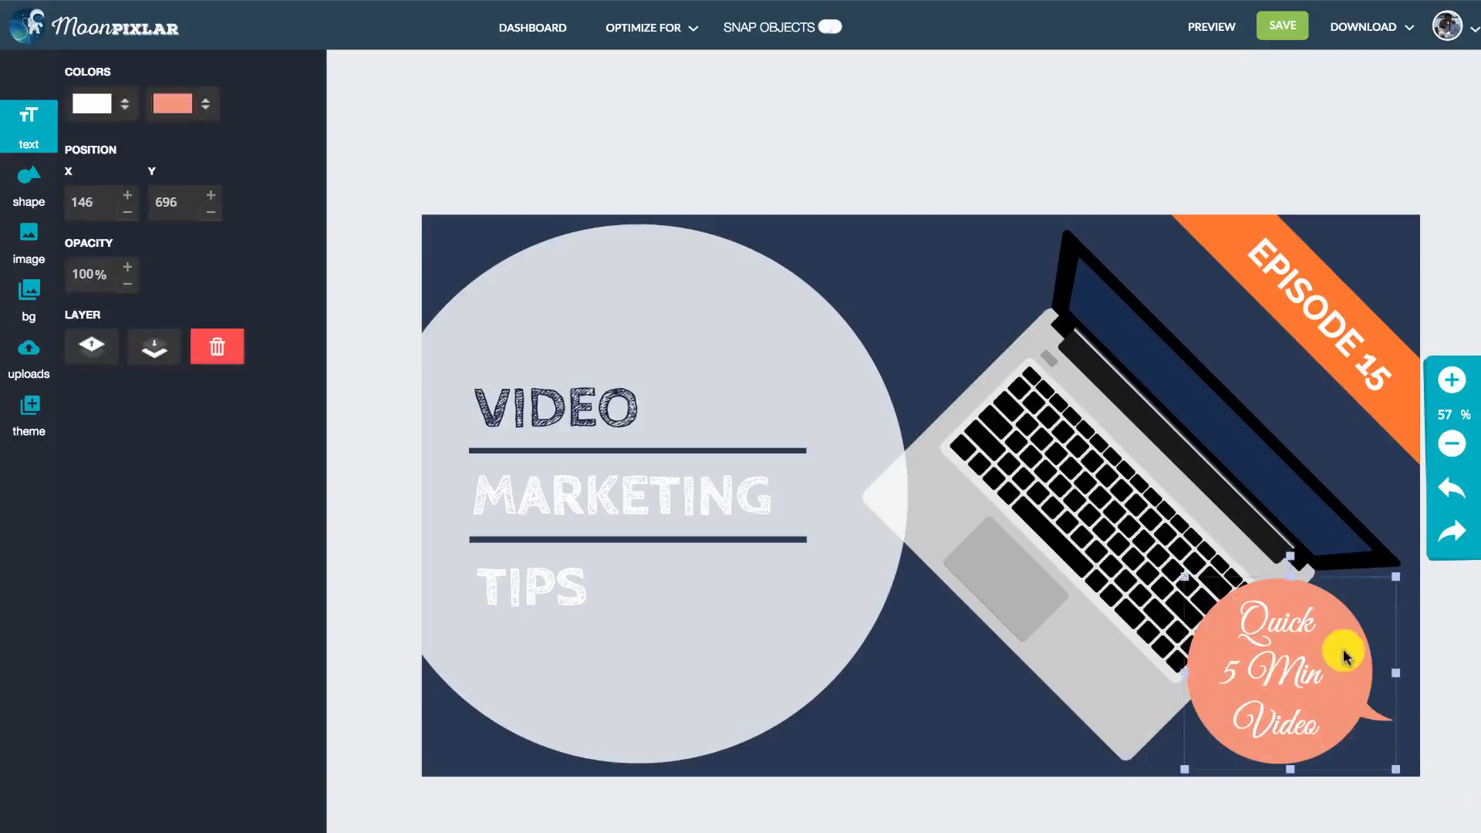
pyautogui.click(123, 101)
pyautogui.click(182, 102)
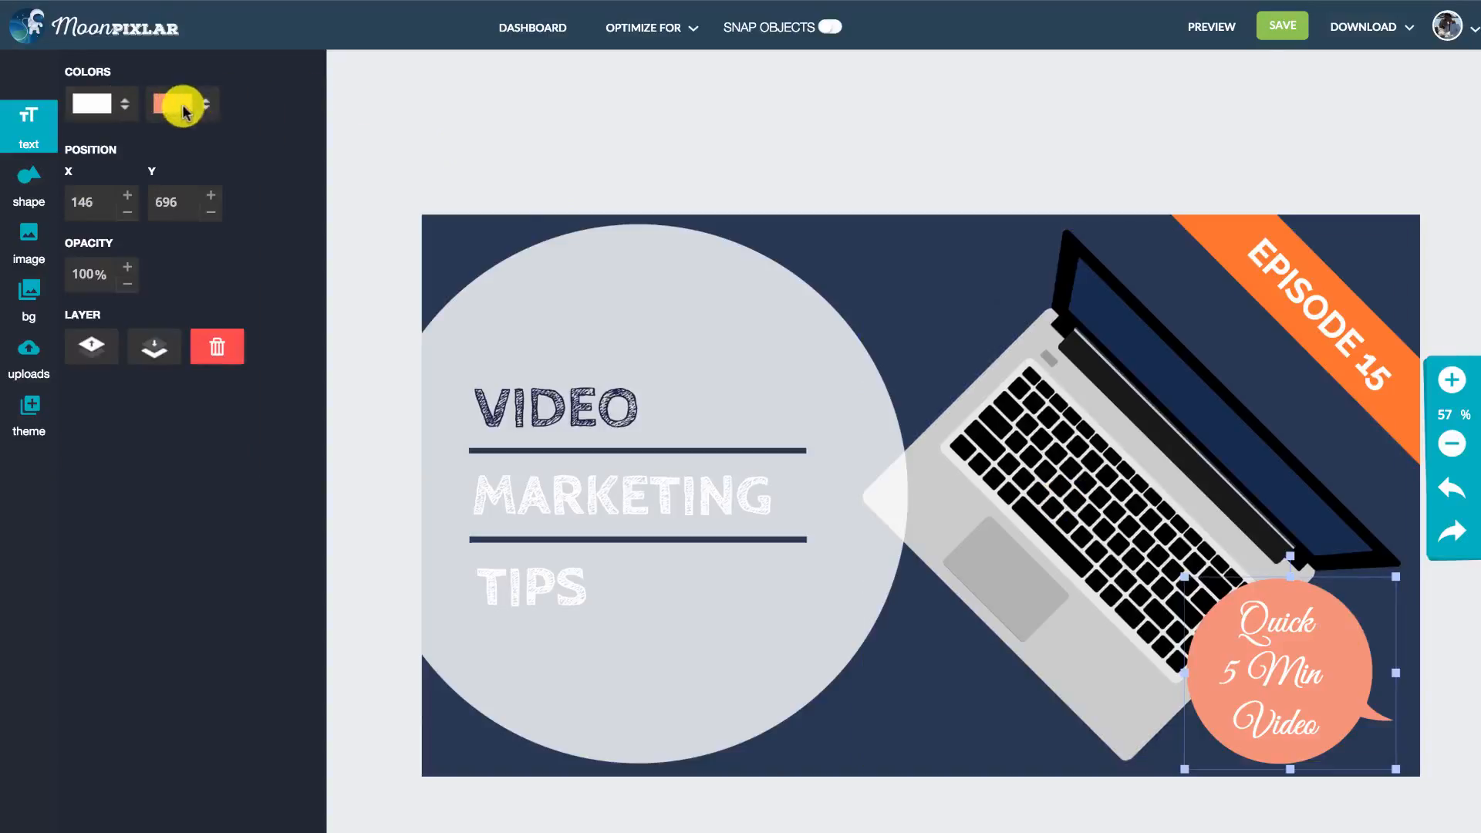
pyautogui.click(182, 102)
pyautogui.moveTo(280, 313); pyautogui.dragTo(321, 354)
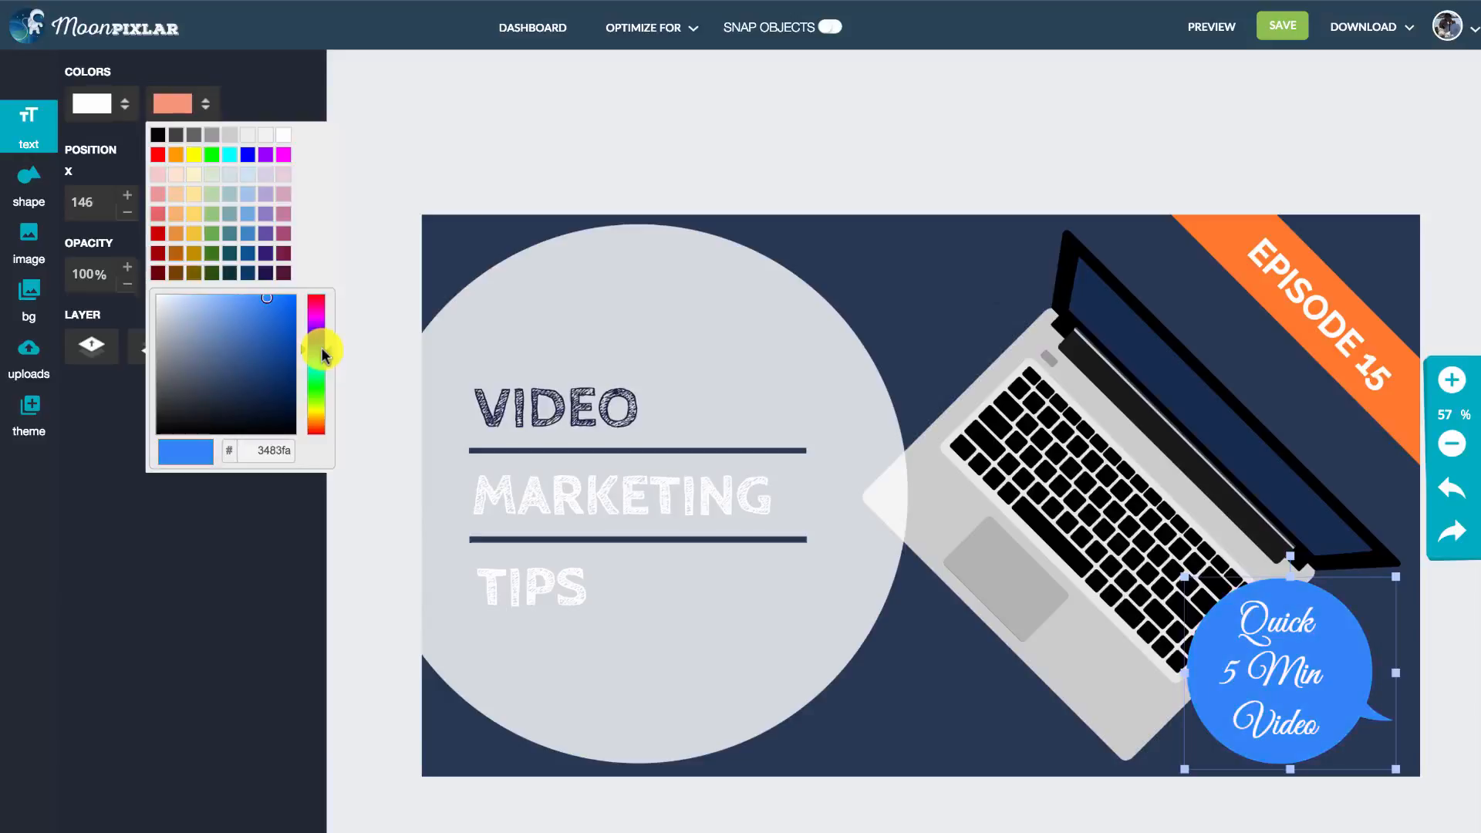
# - Move the speech bubble to the top of the thumbnail, between the grey circle and the laptop, and deselect it
pyautogui.click(1389, 679)
pyautogui.moveTo(1389, 678); pyautogui.dragTo(1033, 320)
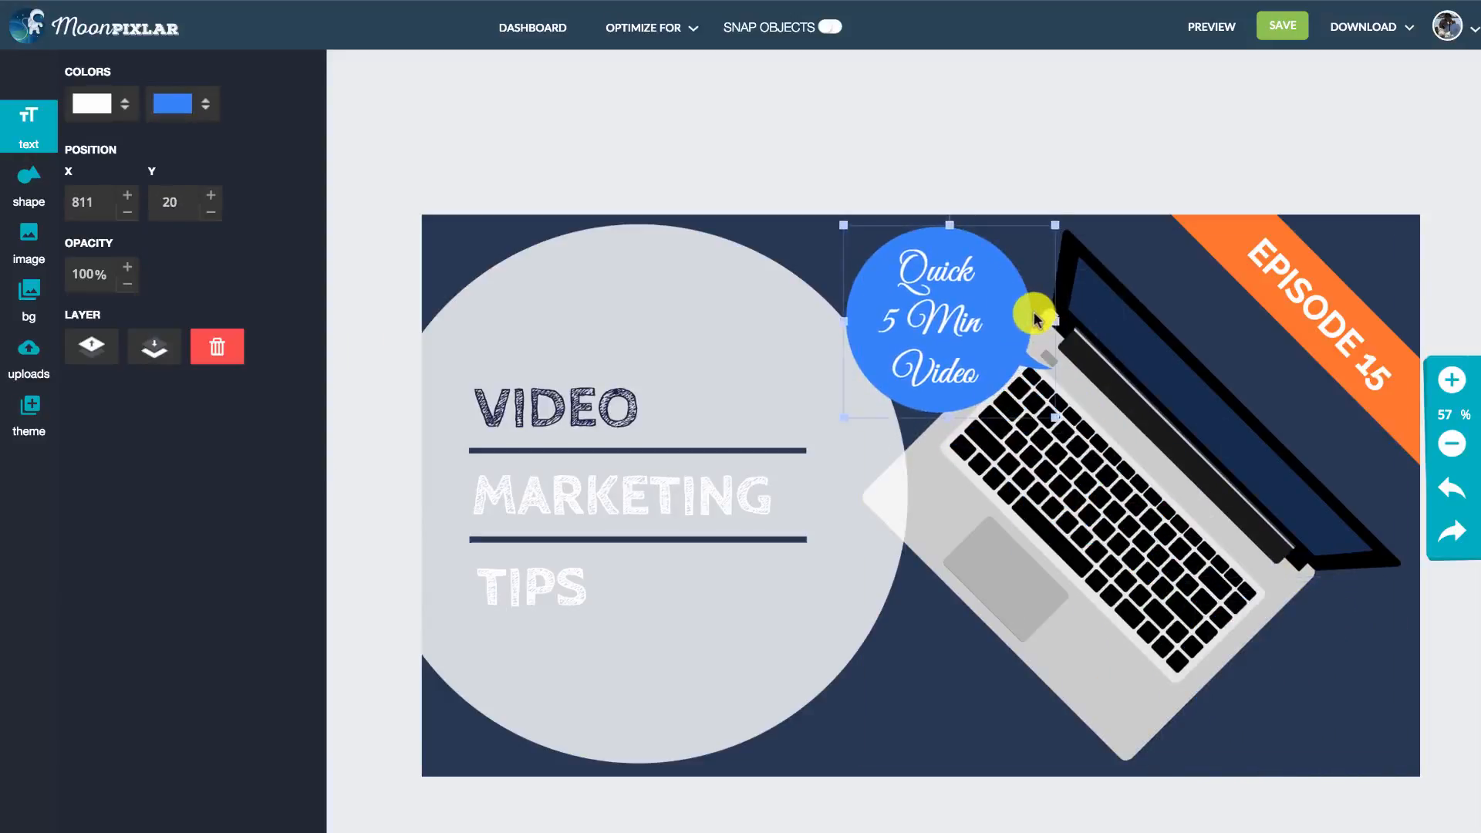
pyautogui.doubleClick(985, 343)
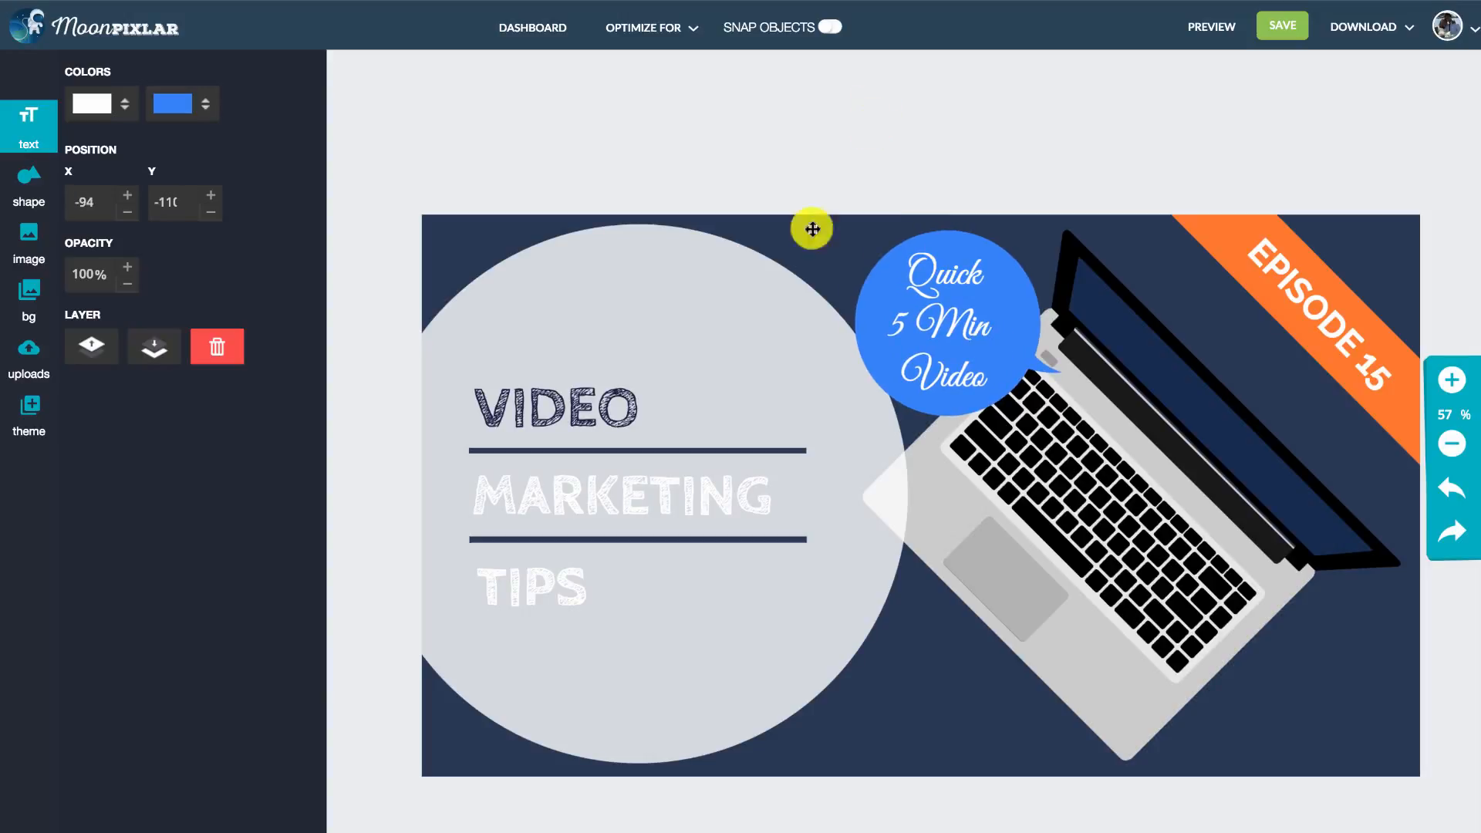
# - Add the orange paint-stroke shape from the full shape collection and place it just below the word TIPS
pyautogui.click(29, 183)
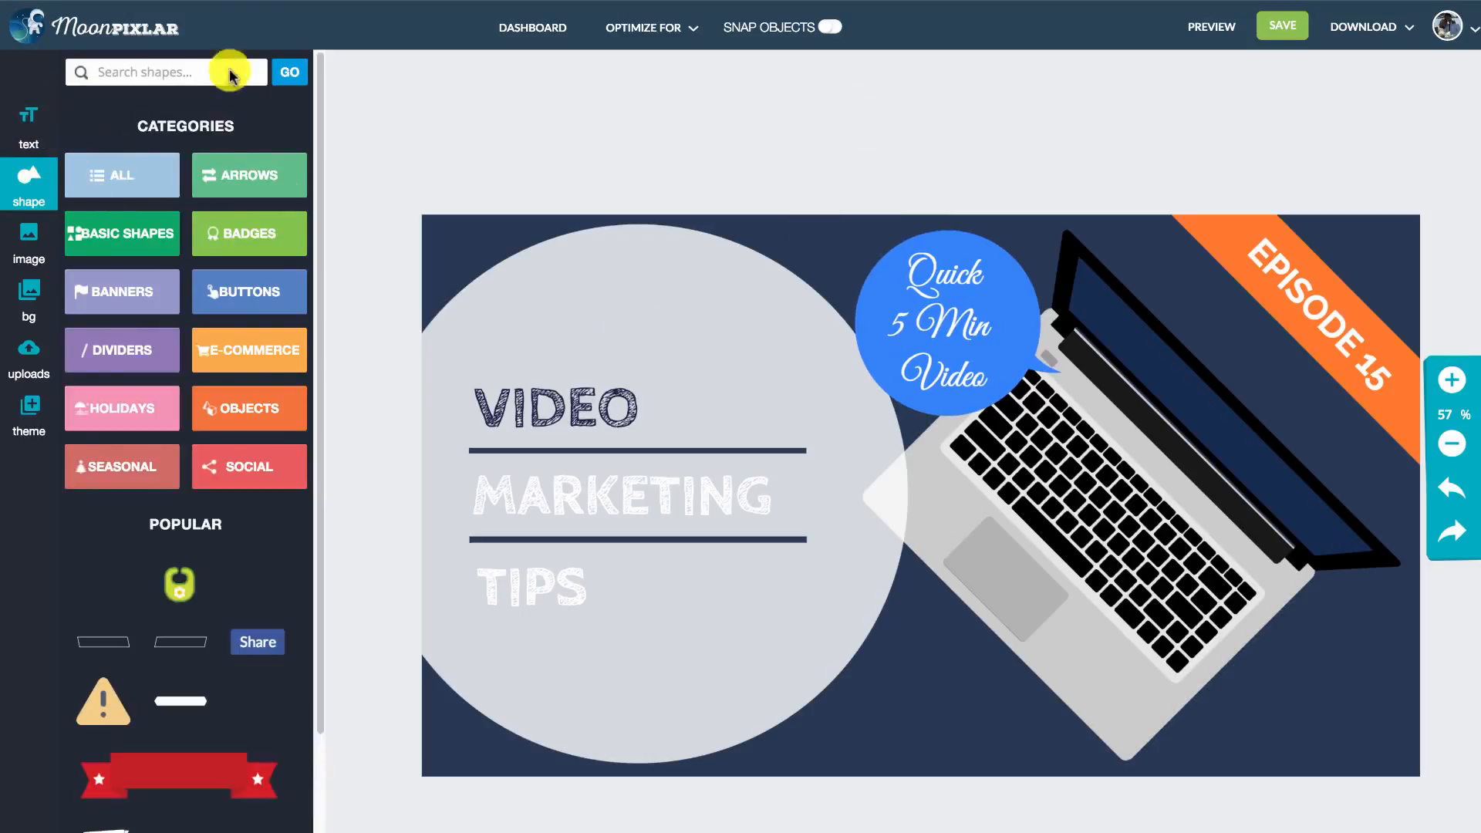
pyautogui.moveTo(320, 122); pyautogui.dragTo(327, 239)
pyautogui.click(123, 145)
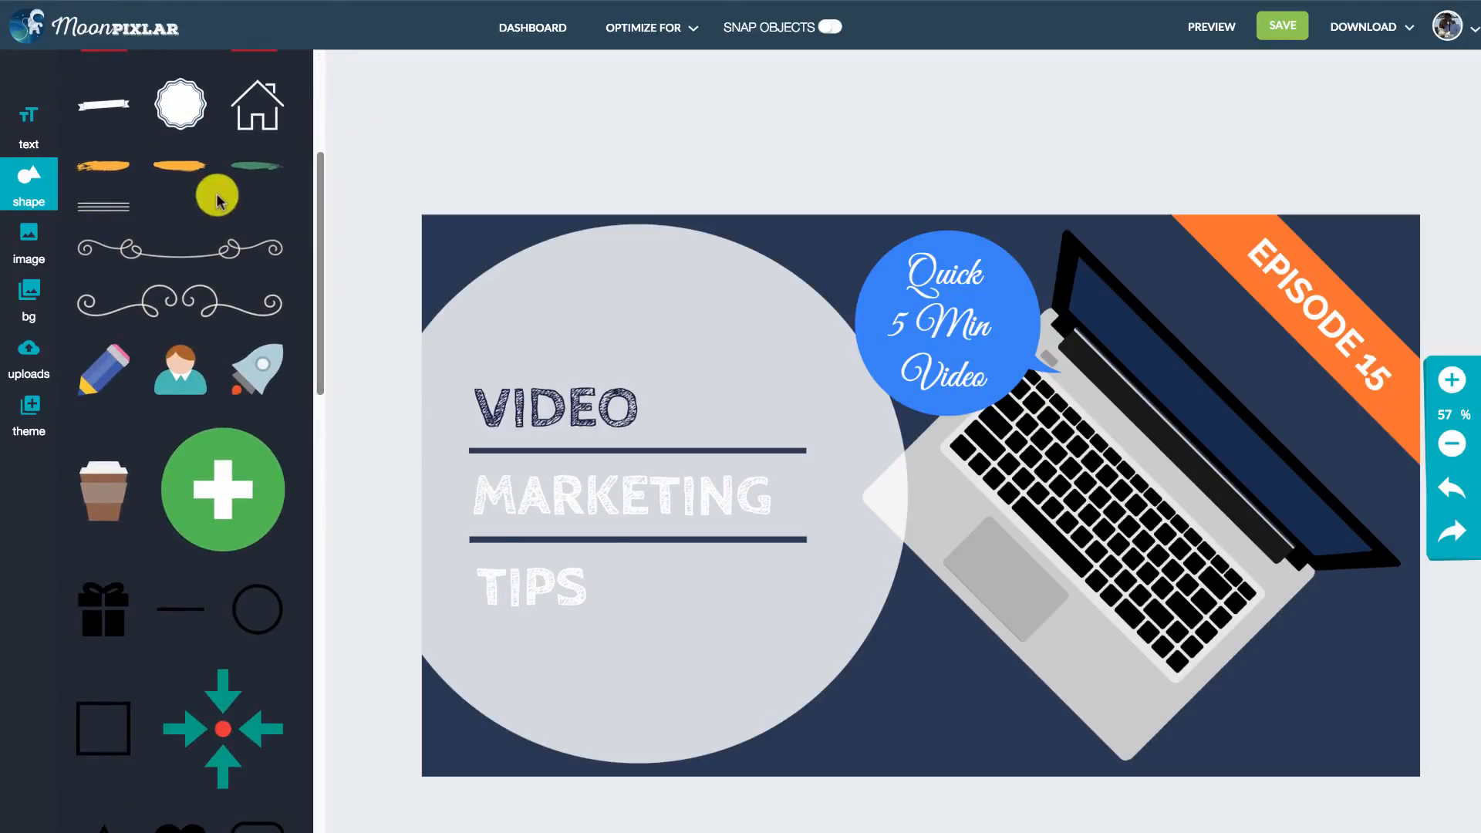
pyautogui.moveTo(118, 172)
pyautogui.mouseDown()
pyautogui.moveTo(879, 483)
pyautogui.moveTo(679, 619)
pyautogui.moveTo(578, 630)
pyautogui.mouseUp()
# - Recolor the paint stroke below TIPS to red #ff3b3b and deselect it
pyautogui.click(90, 102)
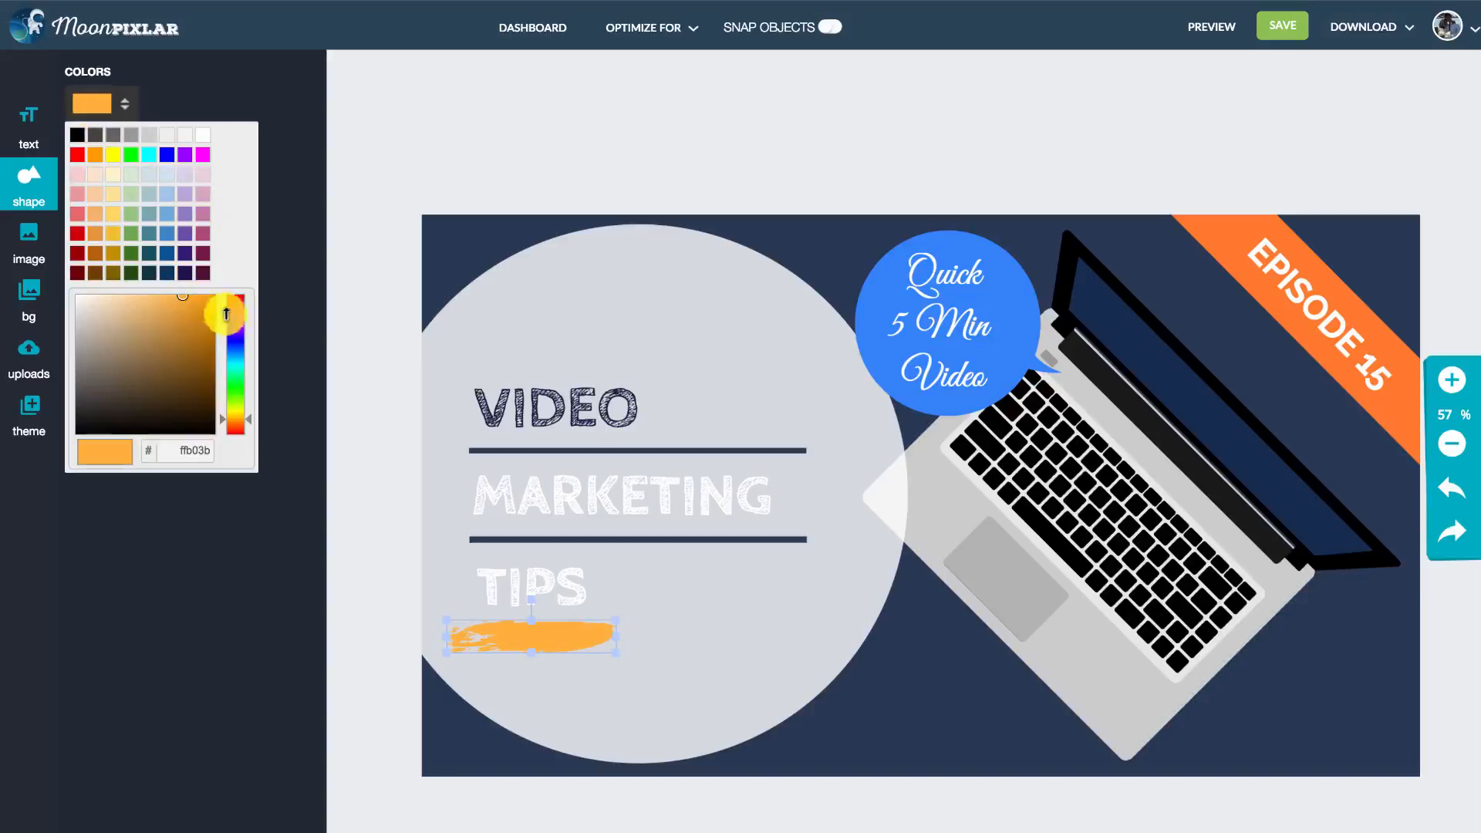
pyautogui.moveTo(226, 314); pyautogui.dragTo(242, 364)
pyautogui.moveTo(242, 357); pyautogui.dragTo(246, 295)
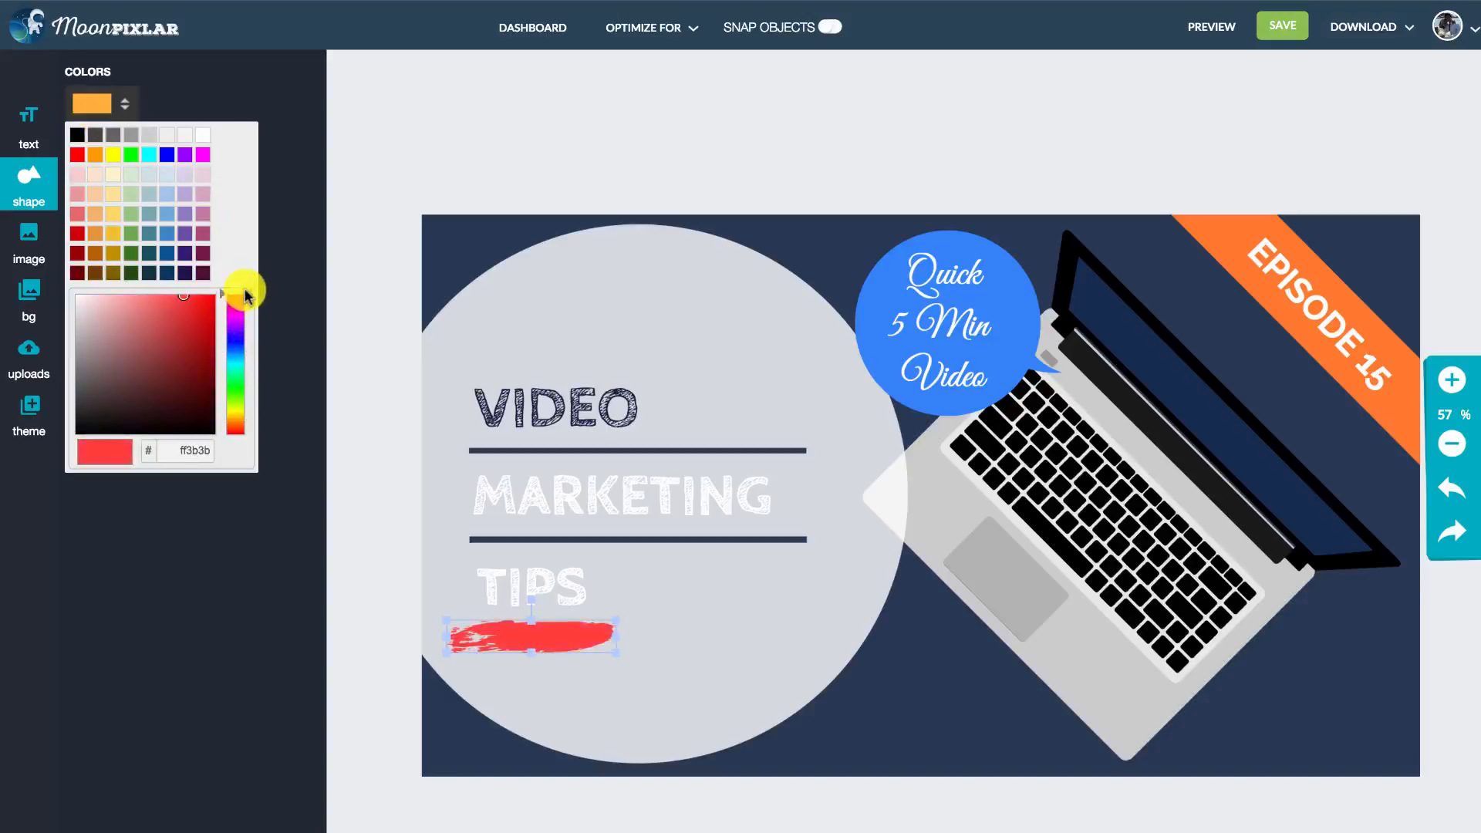
pyautogui.click(577, 132)
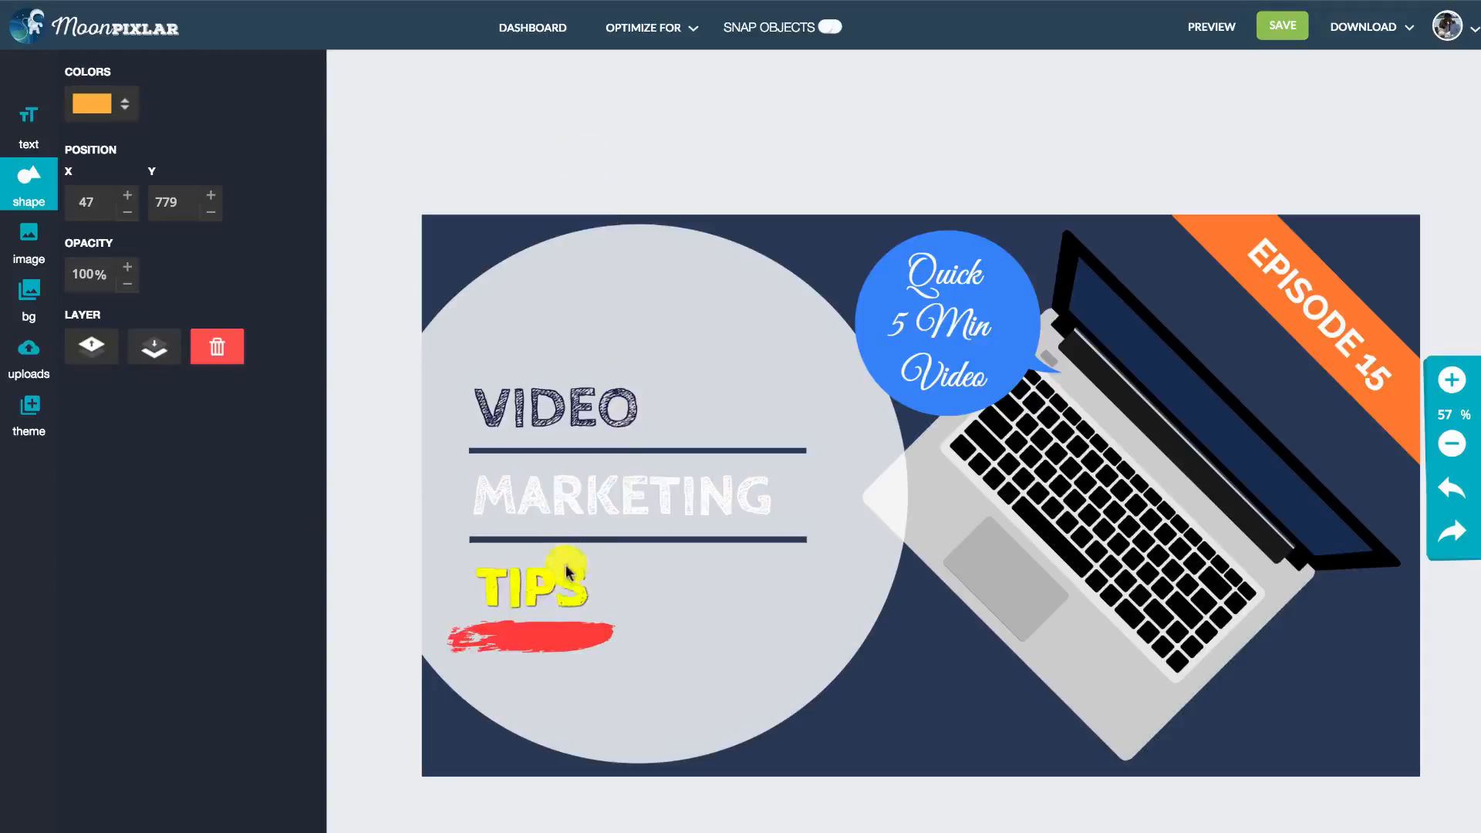
# - Look through the banner designs offered in the Banners shape category
pyautogui.click(28, 202)
pyautogui.scroll(5, 81, 127)
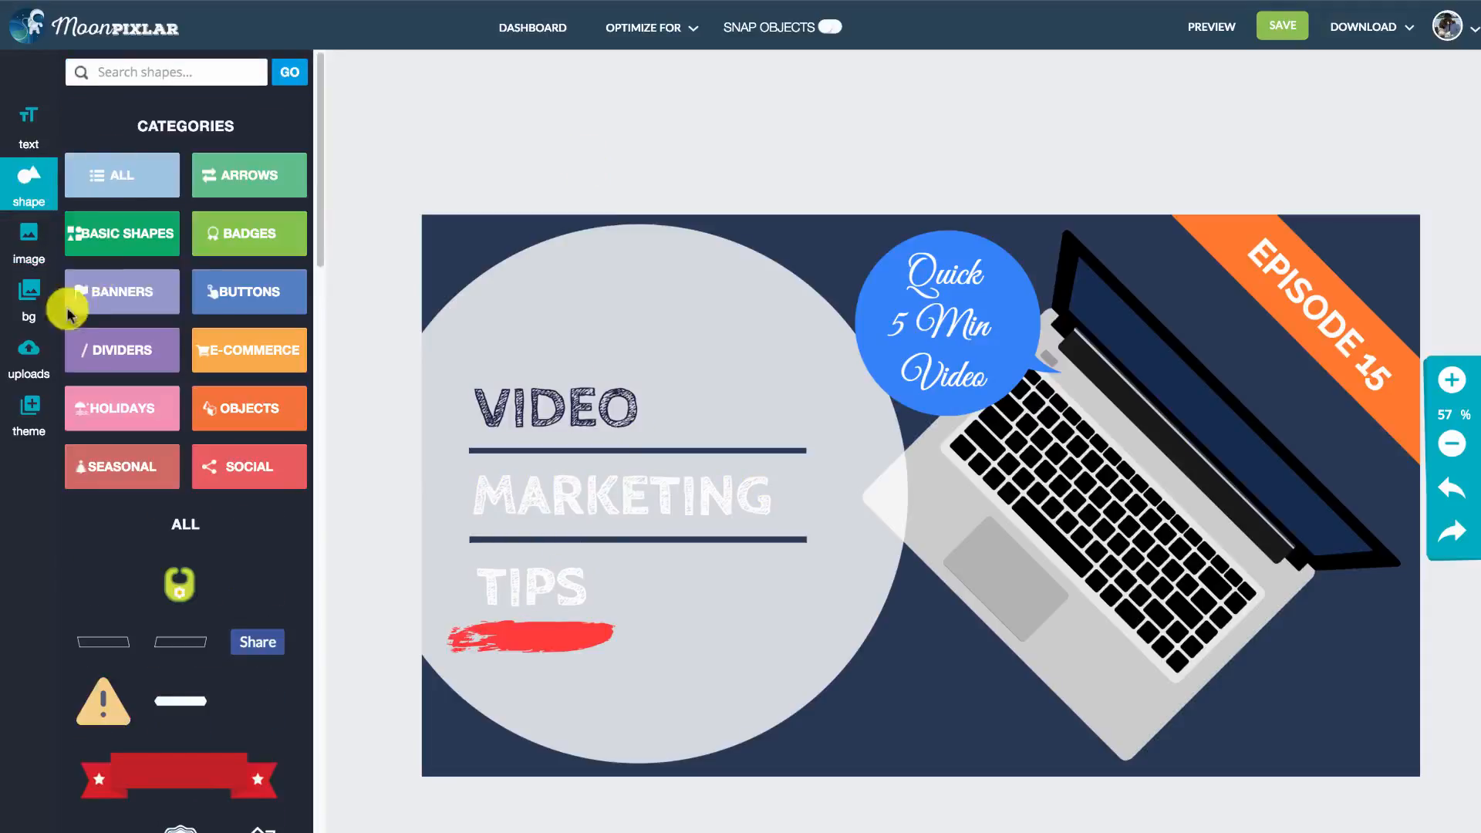
pyautogui.click(145, 303)
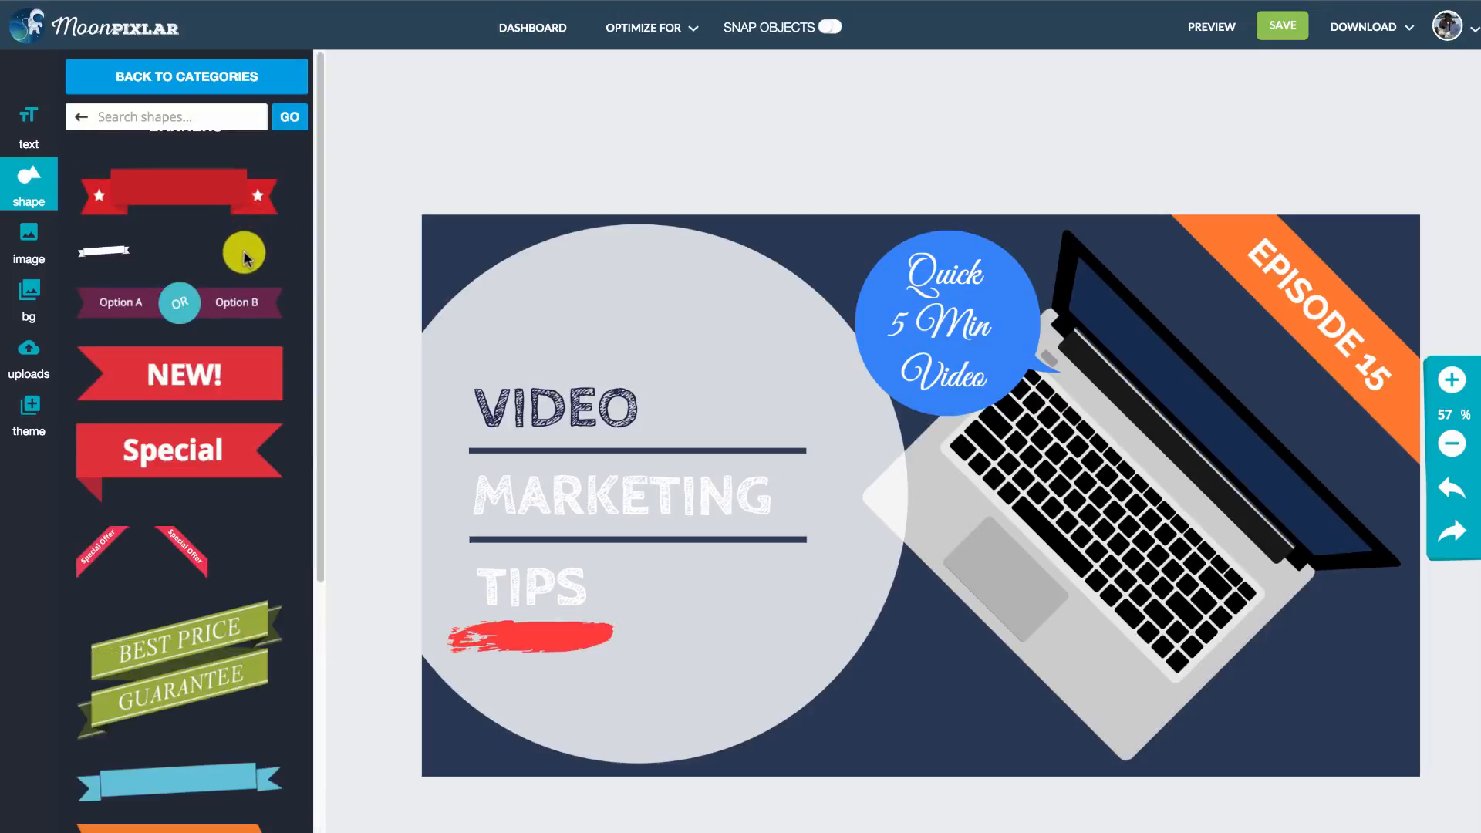
pyautogui.moveTo(318, 172); pyautogui.dragTo(308, 536)
pyautogui.click(27, 181)
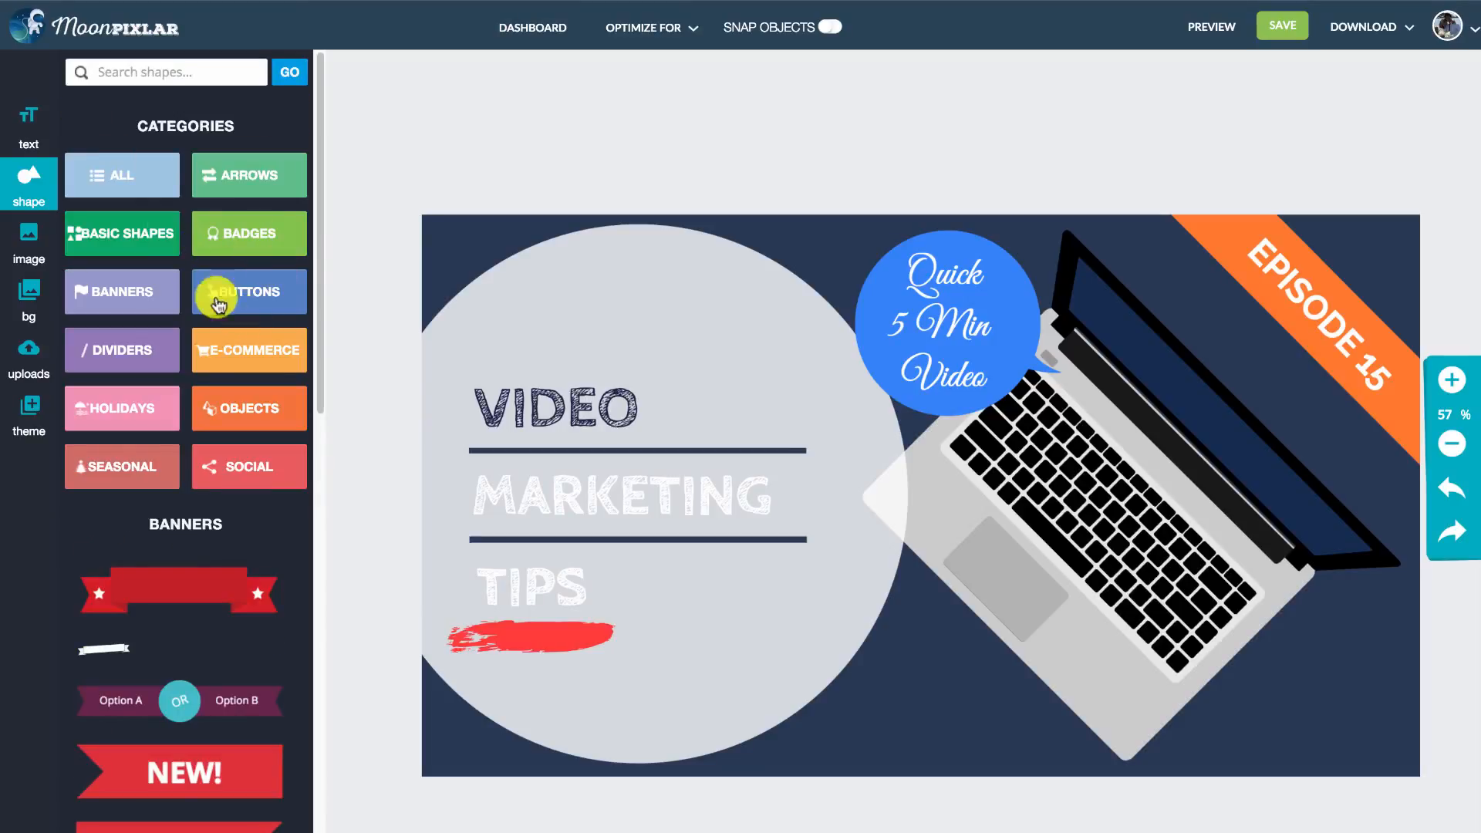
pyautogui.moveTo(320, 211)
pyautogui.mouseDown()
pyautogui.moveTo(321, 238)
pyautogui.moveTo(318, 193)
pyautogui.mouseUp()
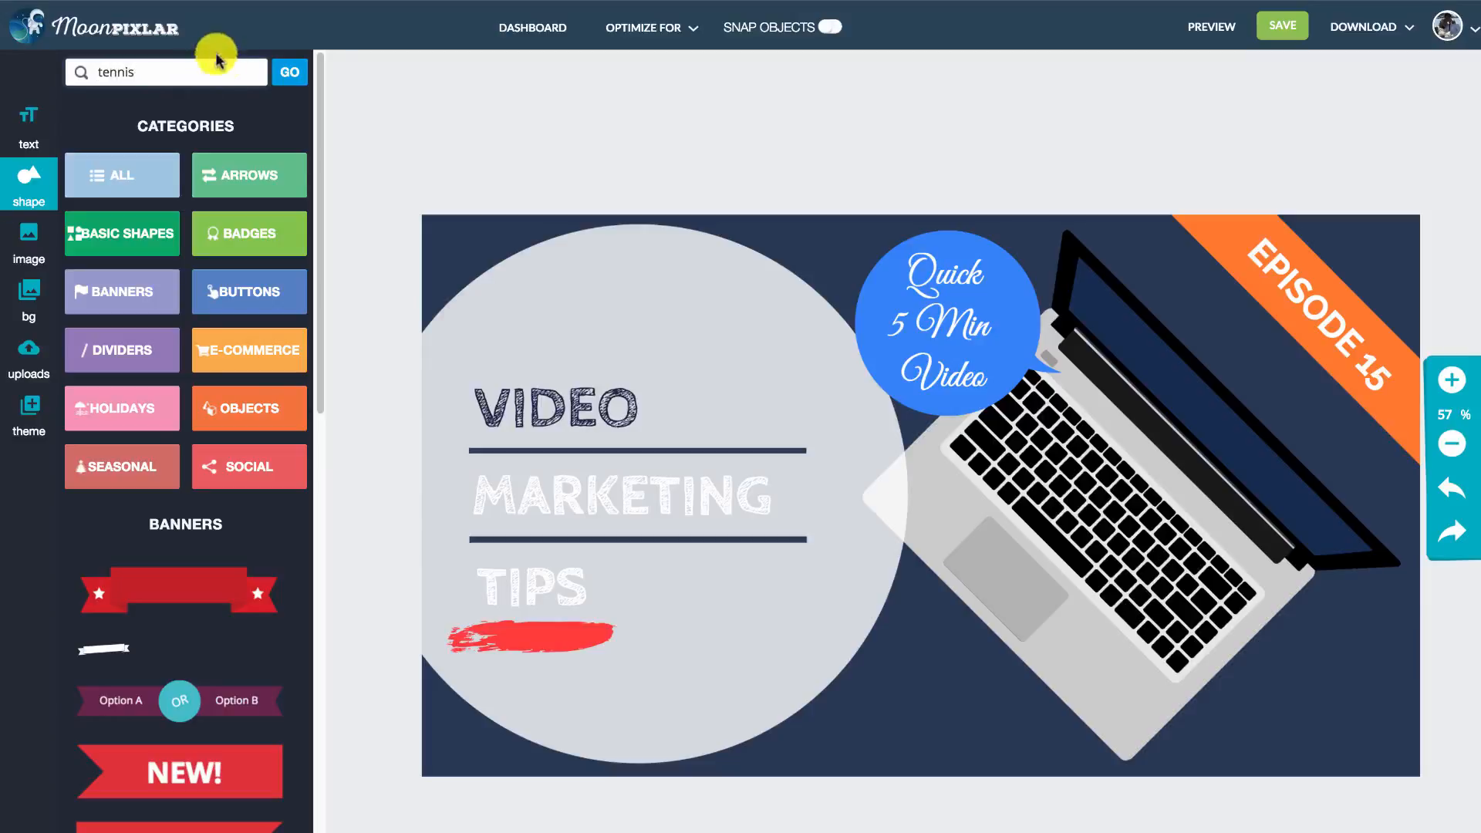
# - Search the shapes for "tennis", try an enlarged green tennis ball in the thumbnail's lower-right corner, and delete it
pyautogui.click(282, 68)
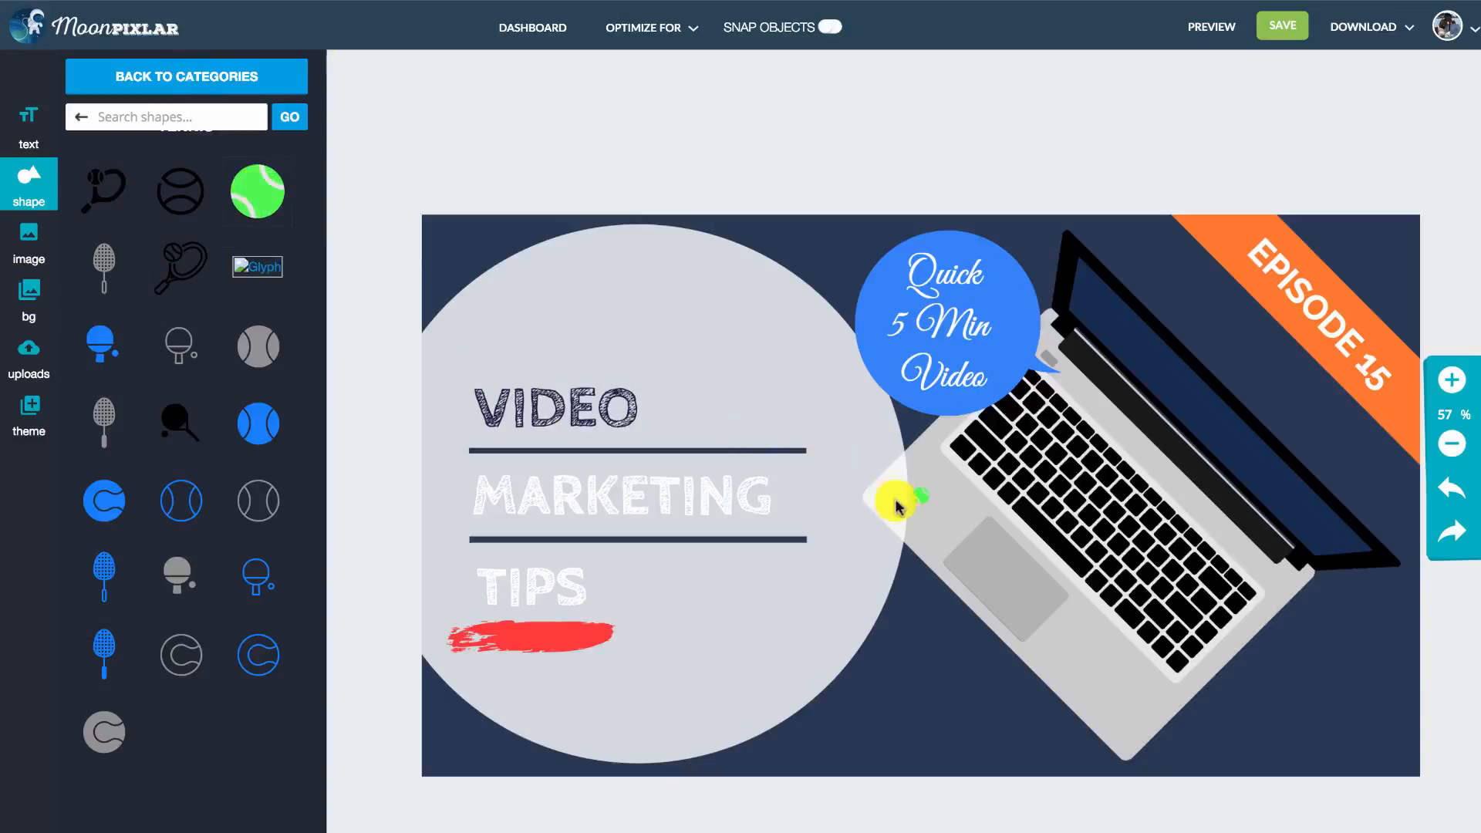
pyautogui.click(919, 496)
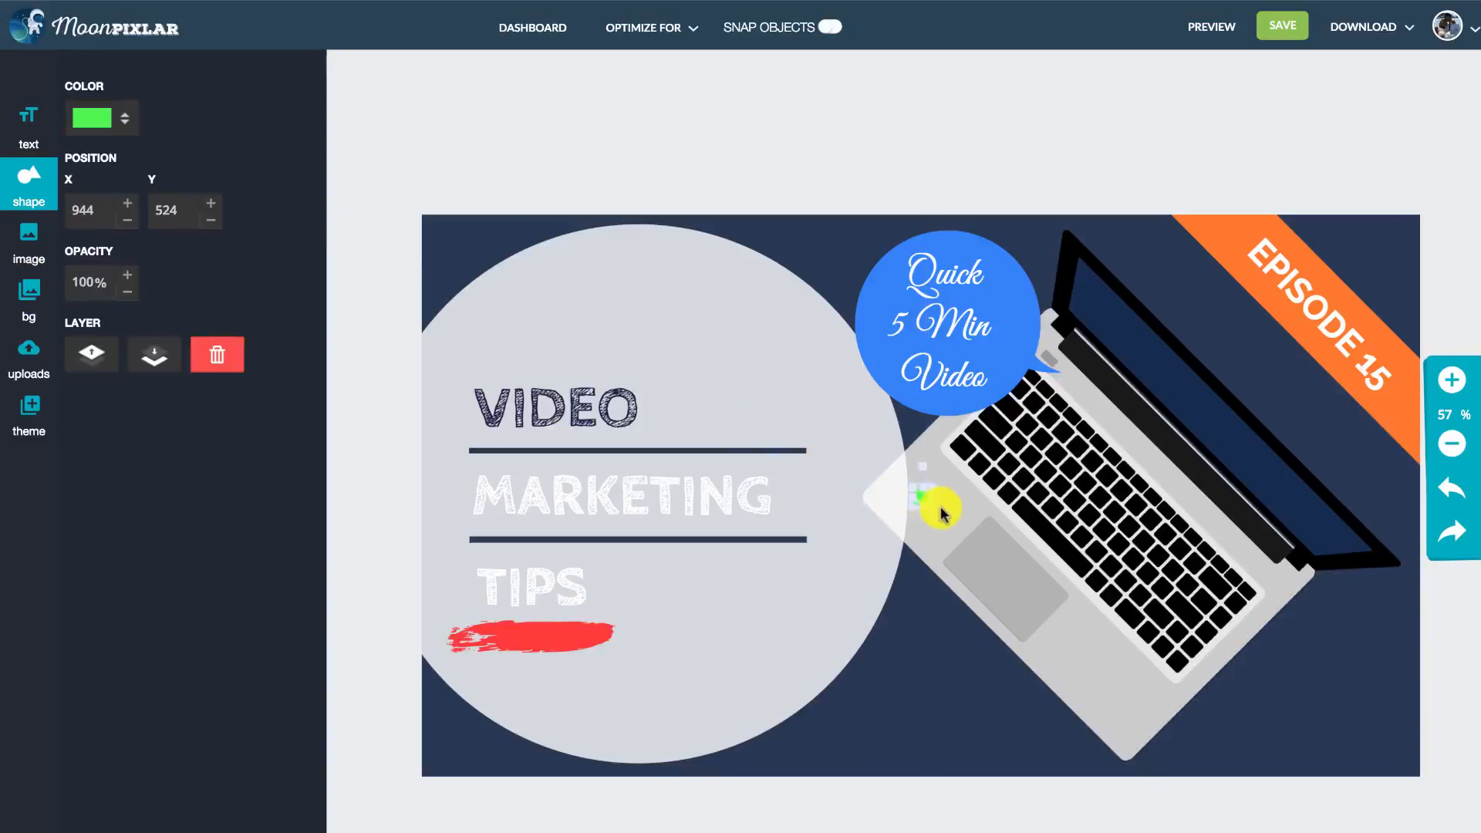
pyautogui.moveTo(941, 511); pyautogui.dragTo(1377, 737)
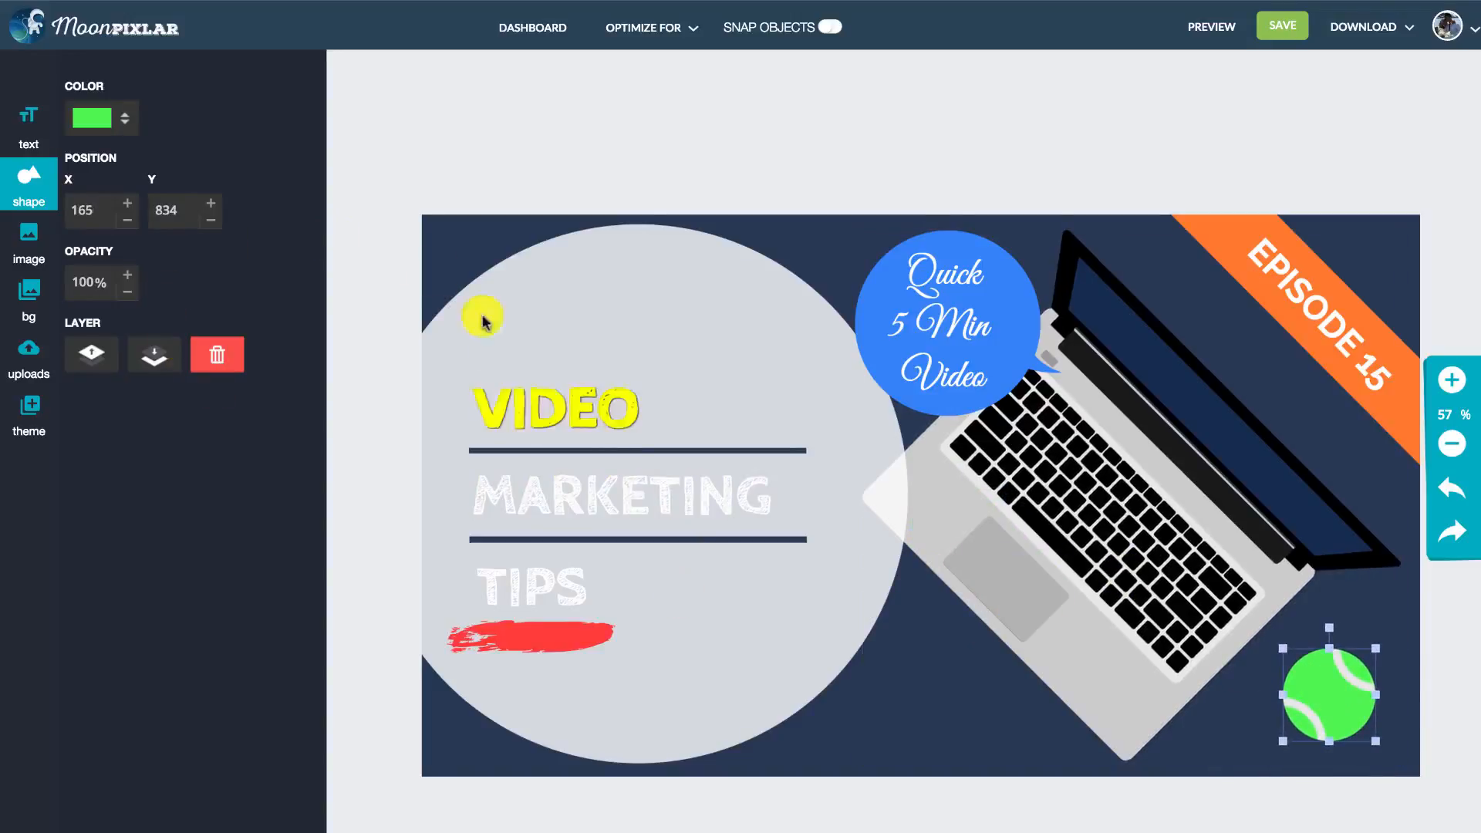
pyautogui.click(218, 355)
# - Search the shapes for "coffee" and add the orange mug with blue steam to the thumbnail
pyautogui.click(35, 184)
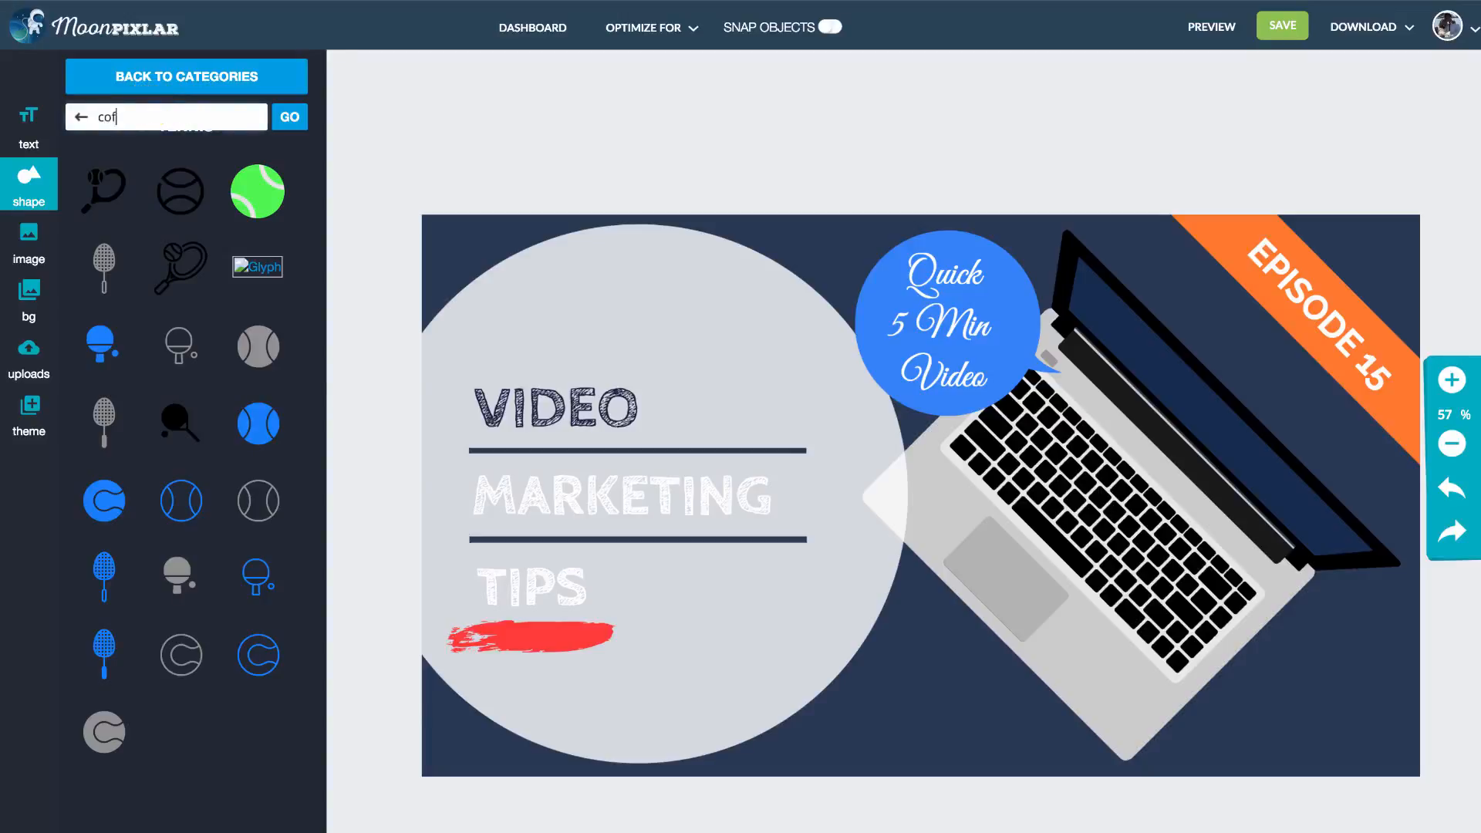
pyautogui.click(289, 116)
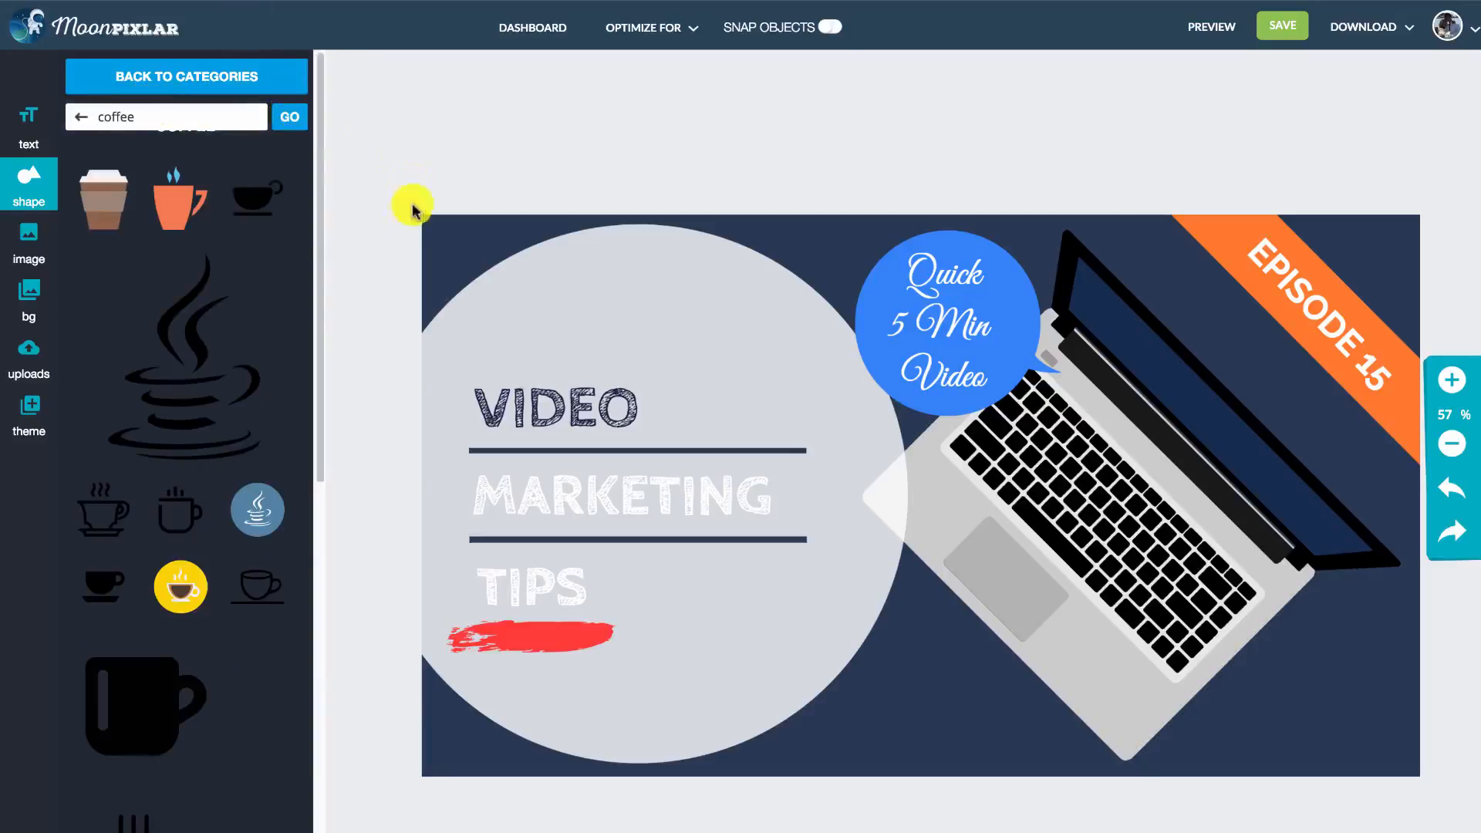
pyautogui.moveTo(322, 183)
pyautogui.mouseDown()
pyautogui.moveTo(304, 665)
pyautogui.moveTo(321, 165)
pyautogui.mouseUp()
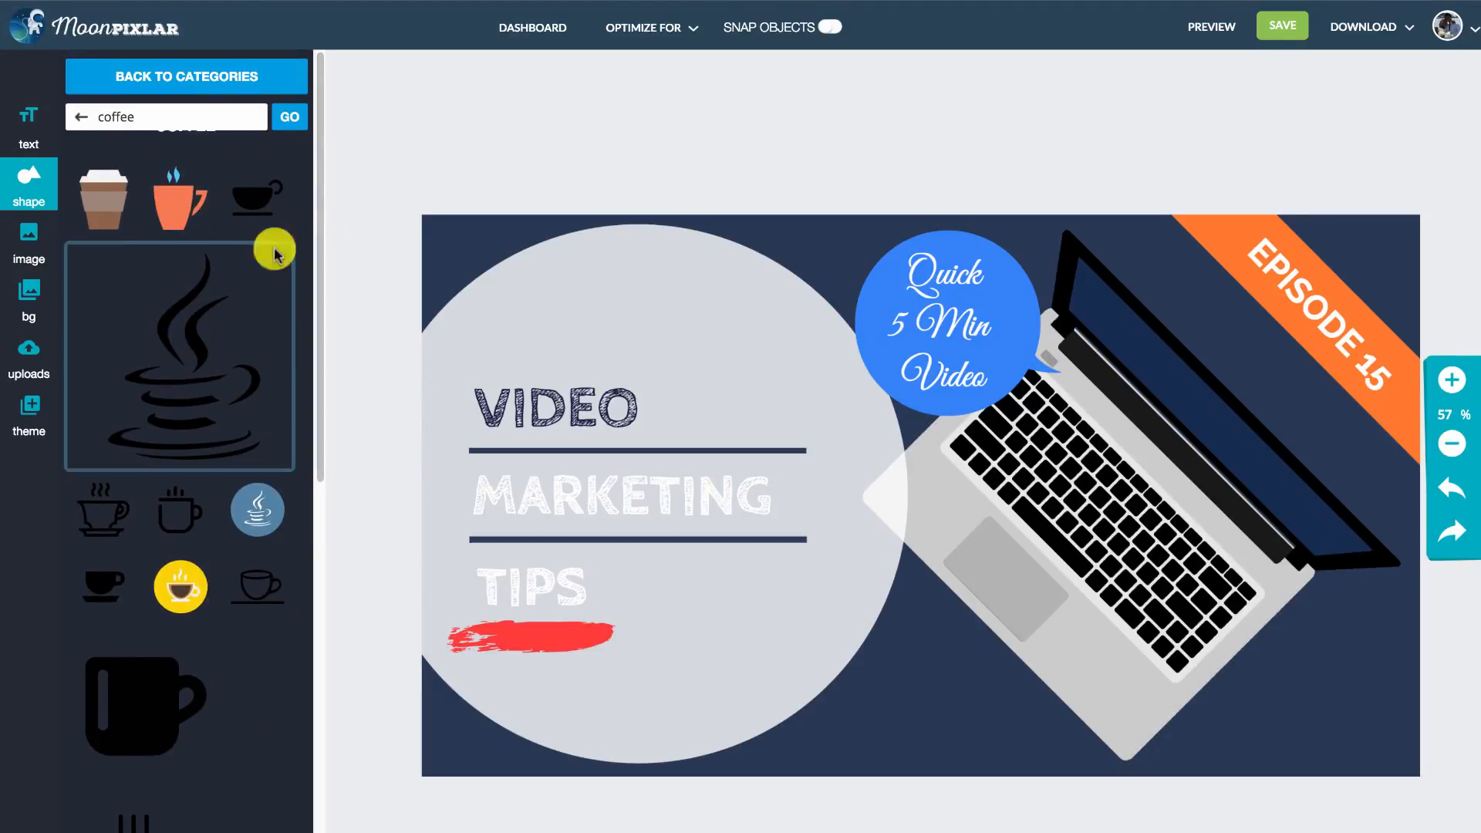
pyautogui.click(186, 202)
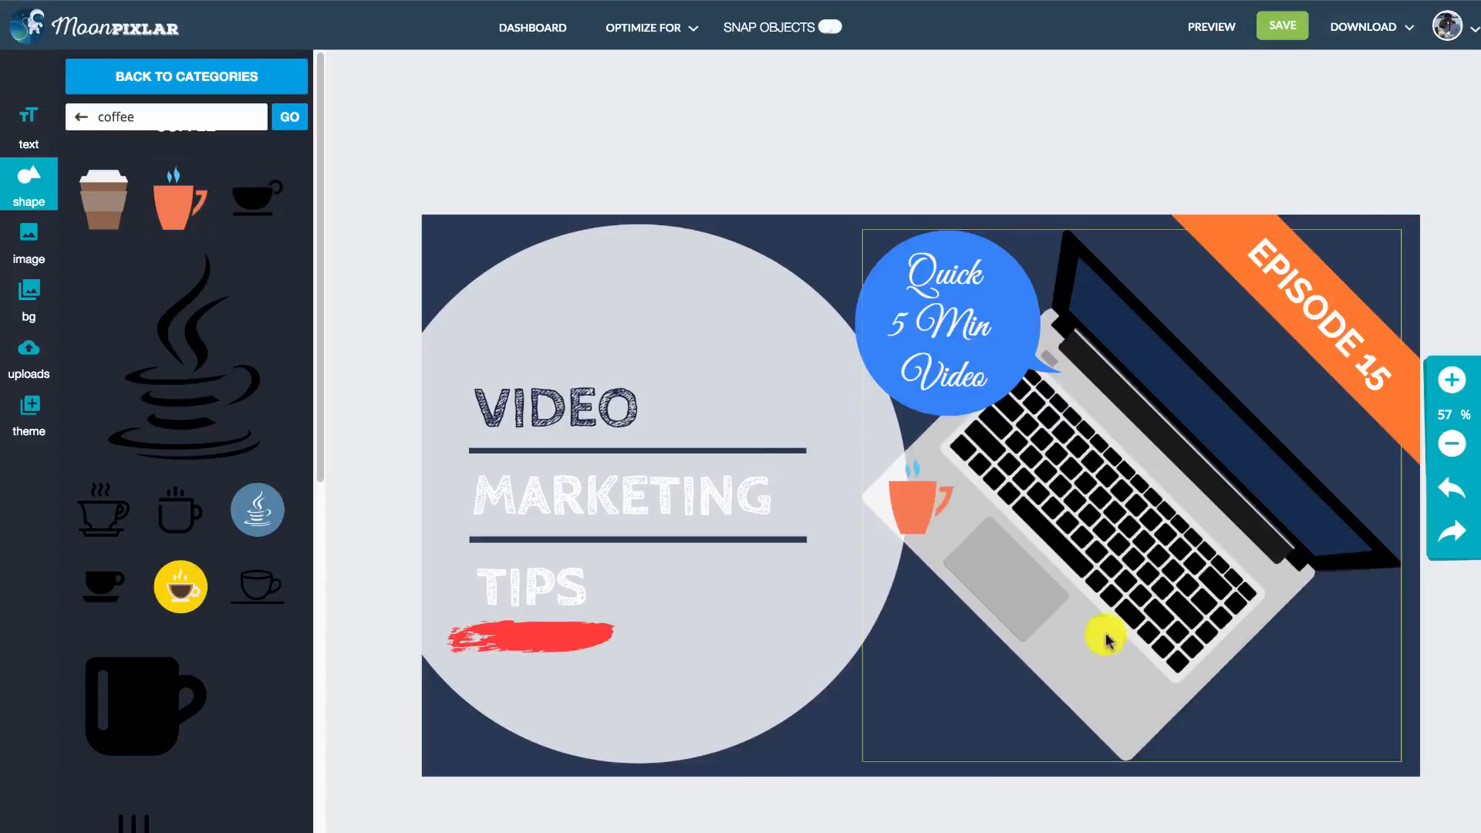
# - Move the coffee mug to the thumbnail's lower-right corner beside the laptop and enlarge it there
pyautogui.click(926, 500)
pyautogui.moveTo(947, 511); pyautogui.dragTo(1387, 699)
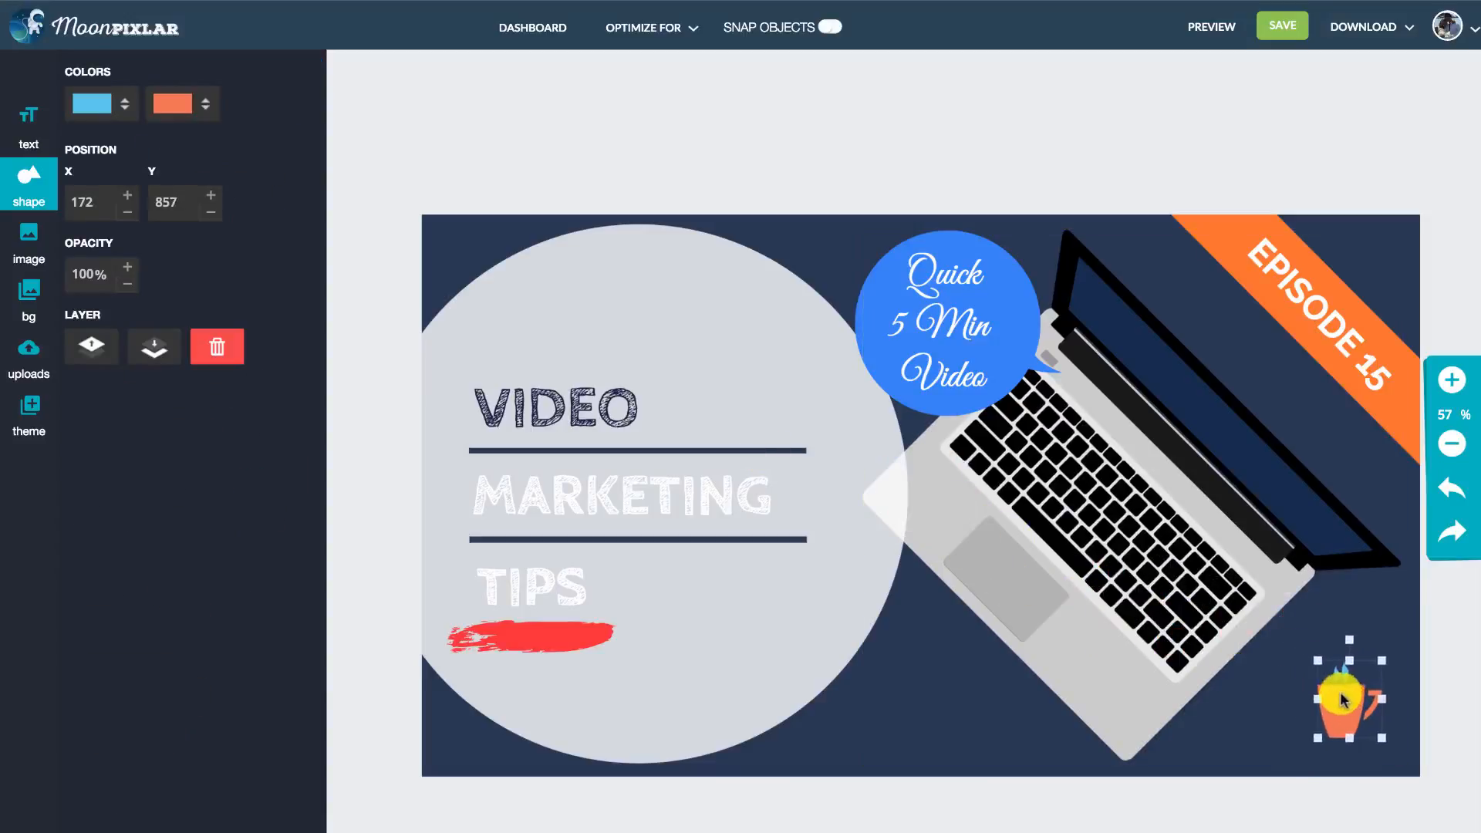
pyautogui.moveTo(1407, 630); pyautogui.dragTo(1417, 618)
pyautogui.moveTo(1360, 688); pyautogui.dragTo(1336, 692)
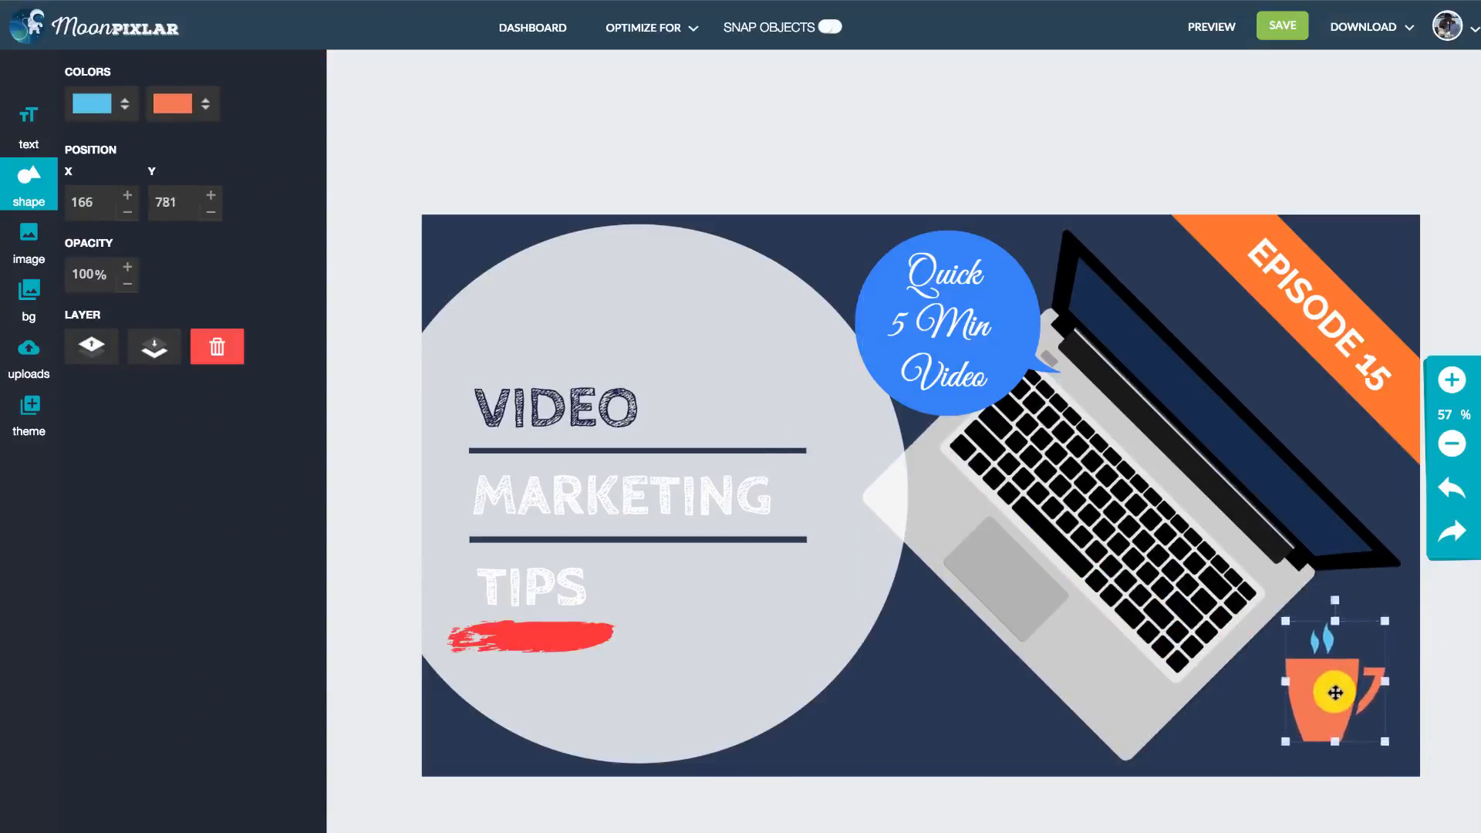
# - Deselect the coffee mug and look at the options for adding images to the thumbnail
pyautogui.click(1232, 163)
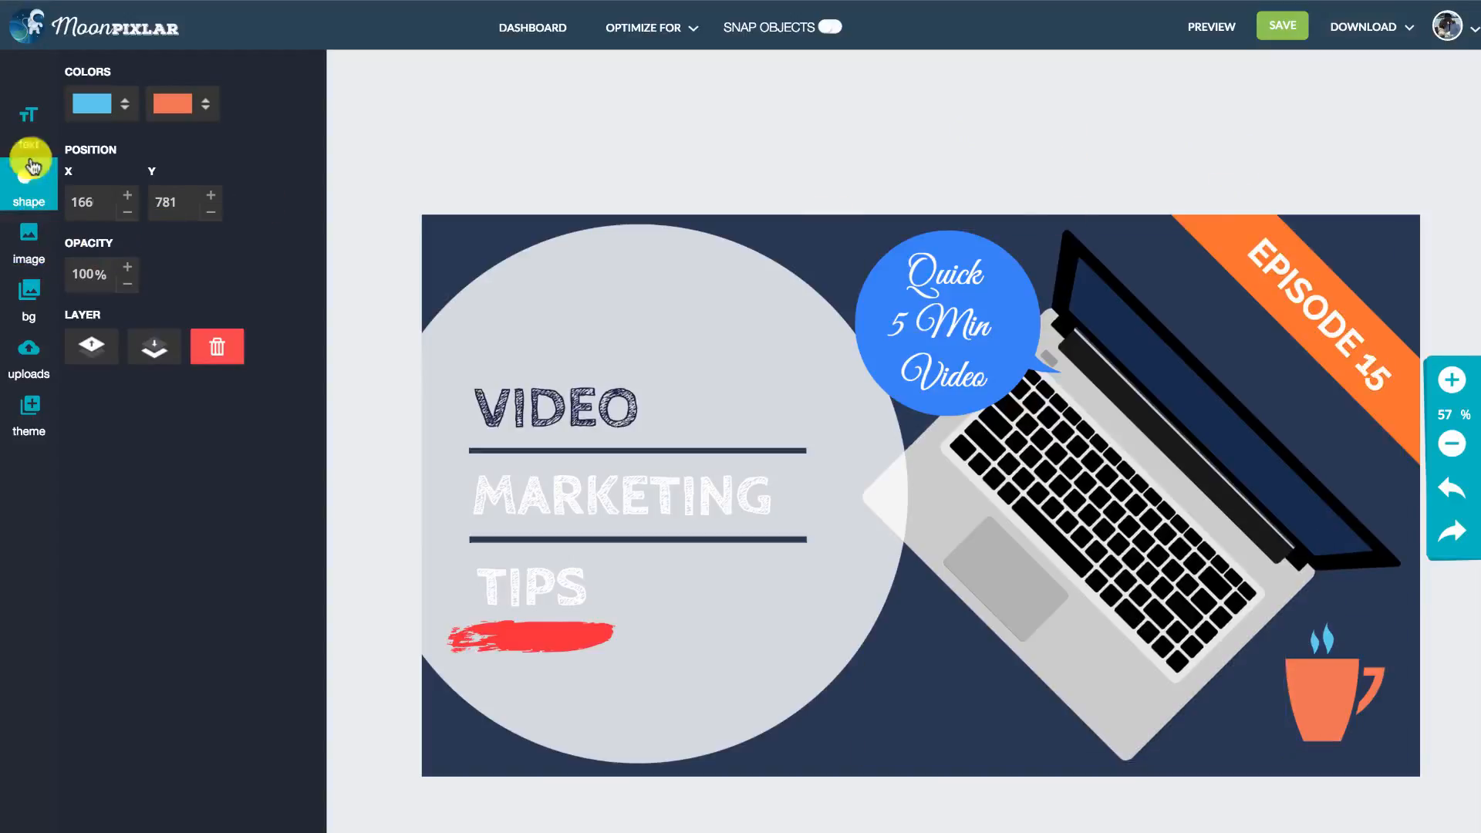
pyautogui.click(34, 245)
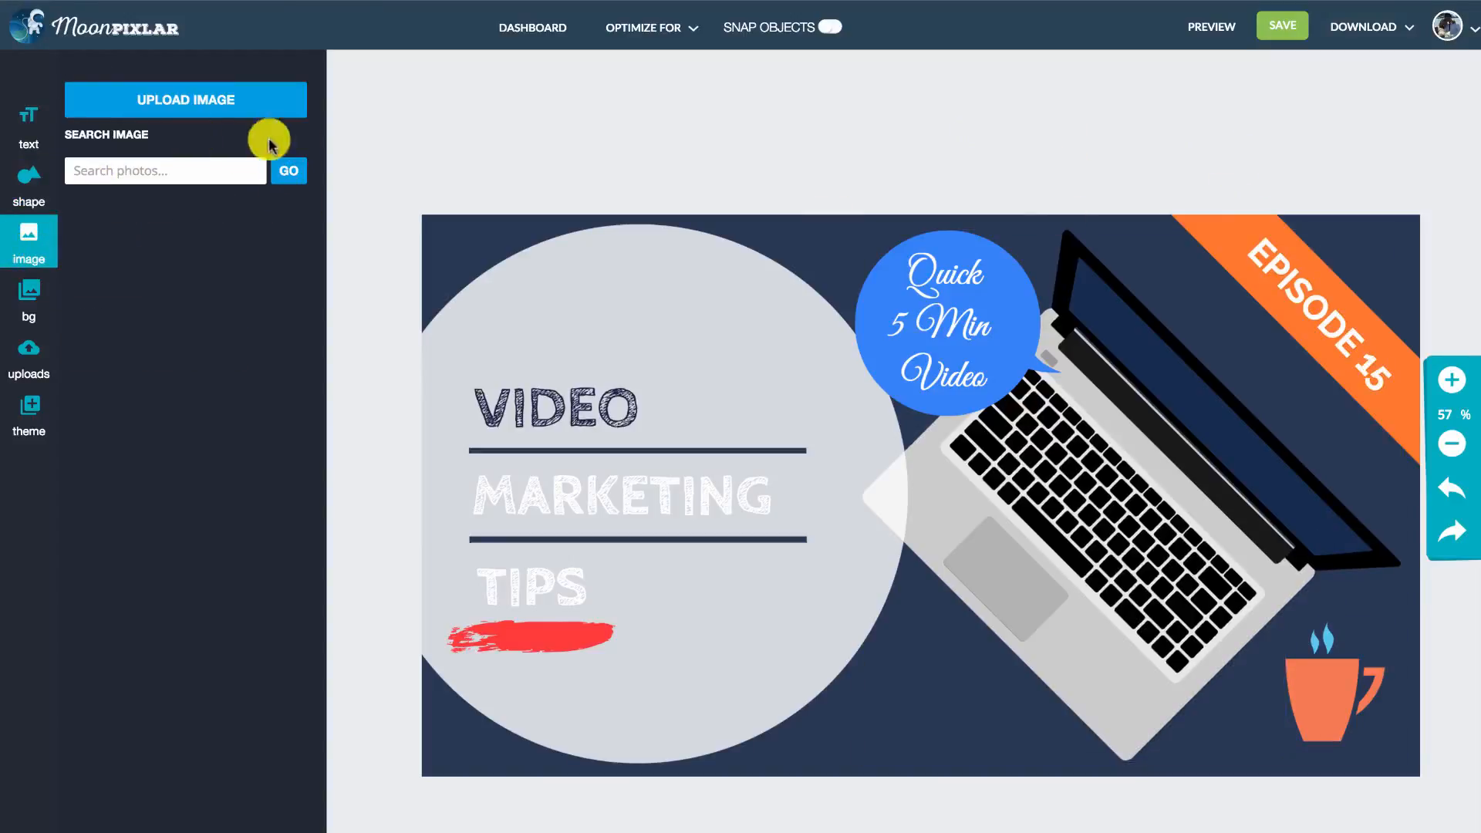
pyautogui.click(28, 300)
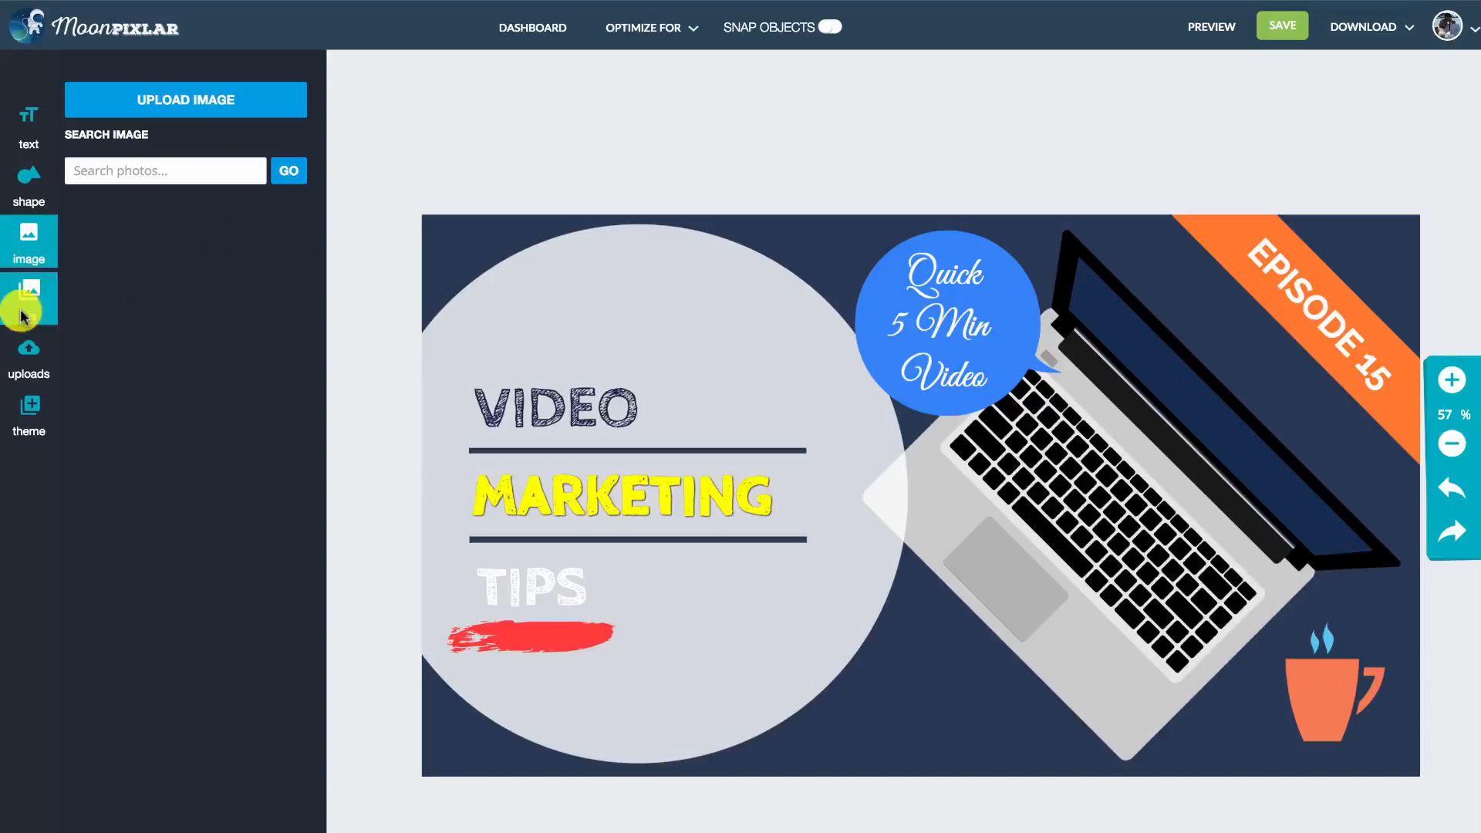
pyautogui.click(52, 241)
# - Try the preset green, slate blue, pink and red background colors on the thumbnail
pyautogui.click(39, 295)
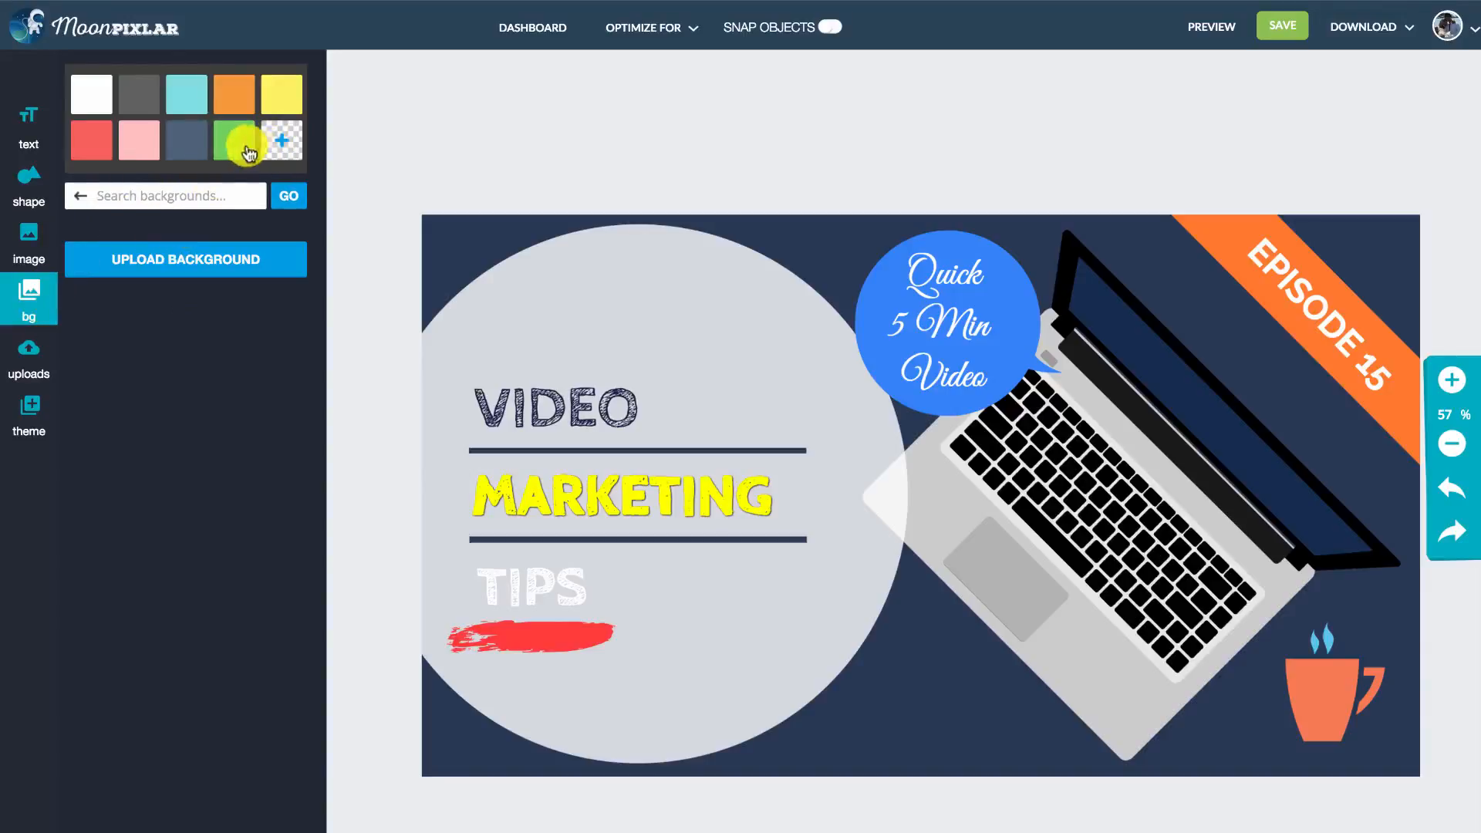
pyautogui.click(226, 147)
pyautogui.click(176, 147)
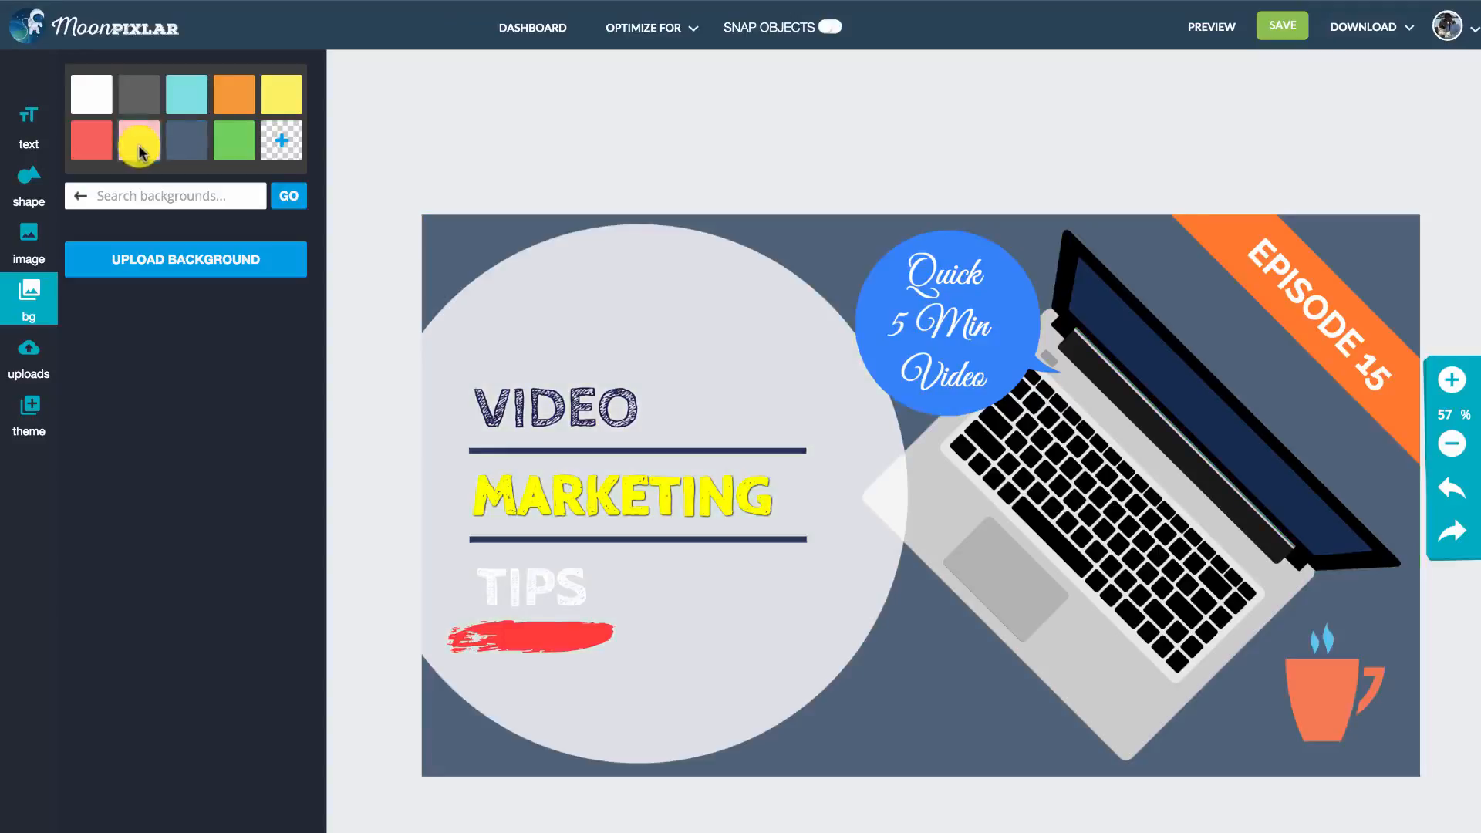
pyautogui.click(136, 142)
pyautogui.click(92, 127)
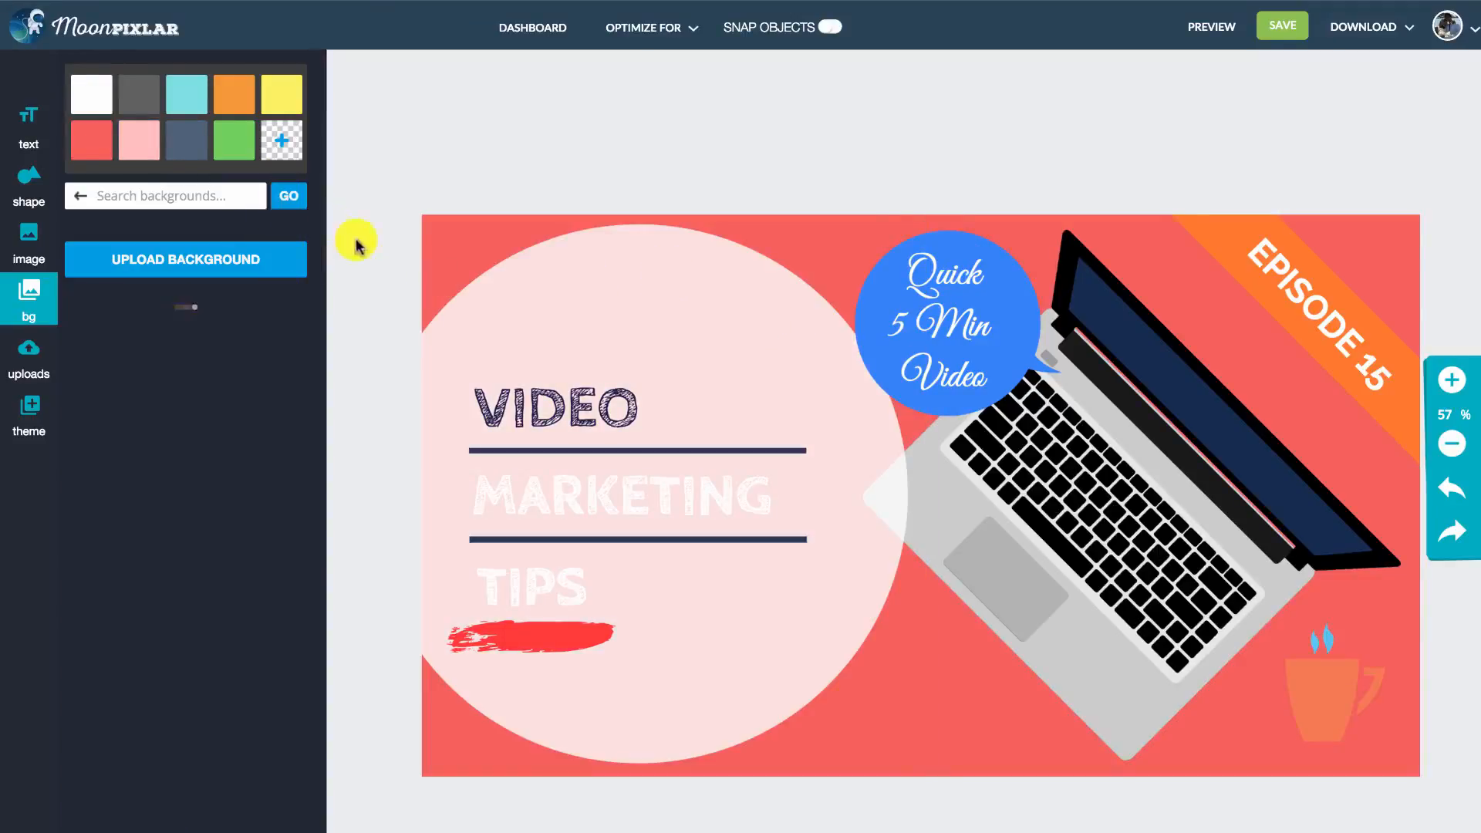
# - Set the thumbnail's background to the custom dark blue #183772
pyautogui.click(282, 140)
pyautogui.click(383, 360)
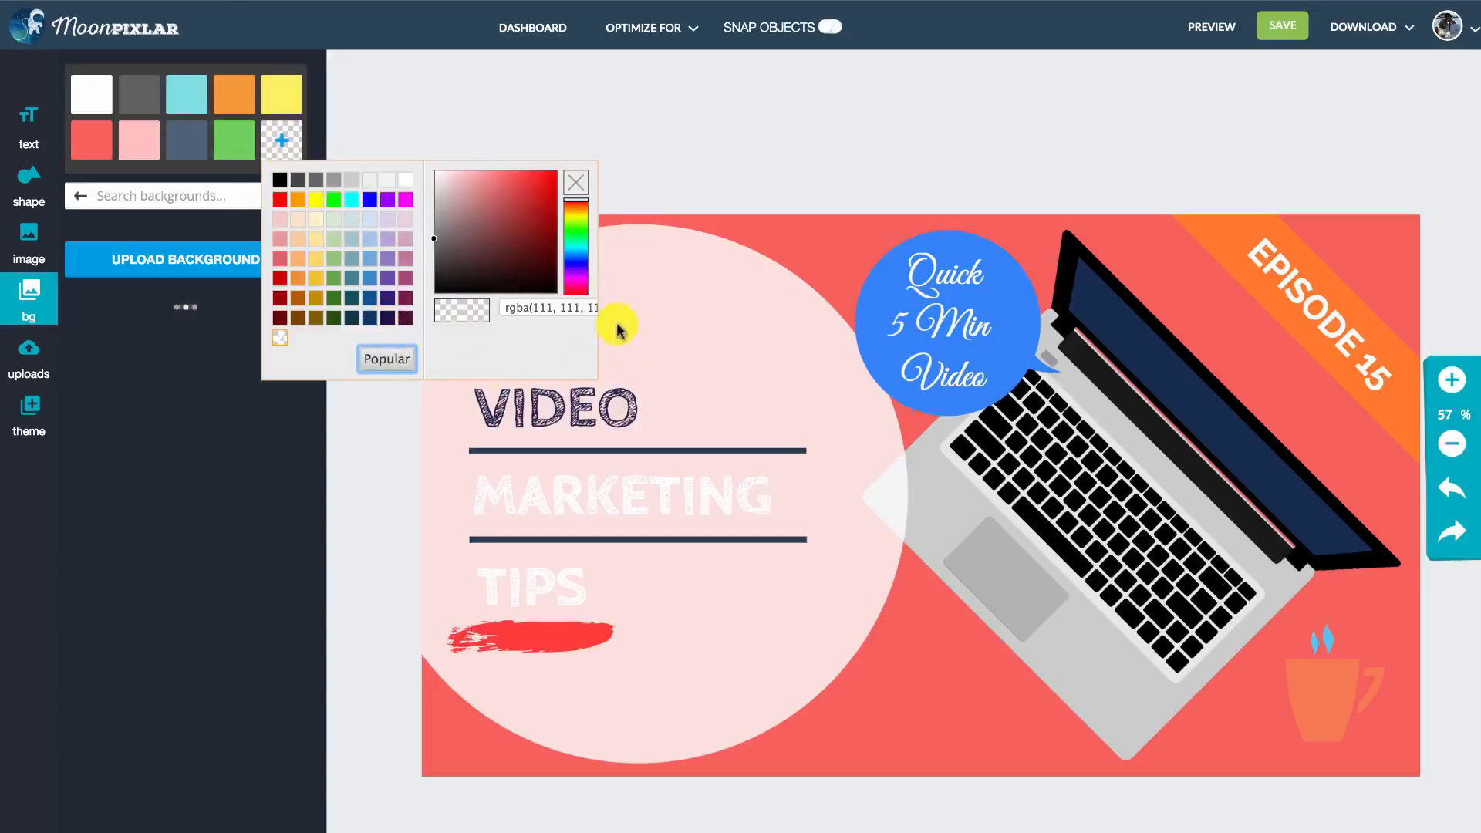
pyautogui.click(575, 258)
pyautogui.click(513, 242)
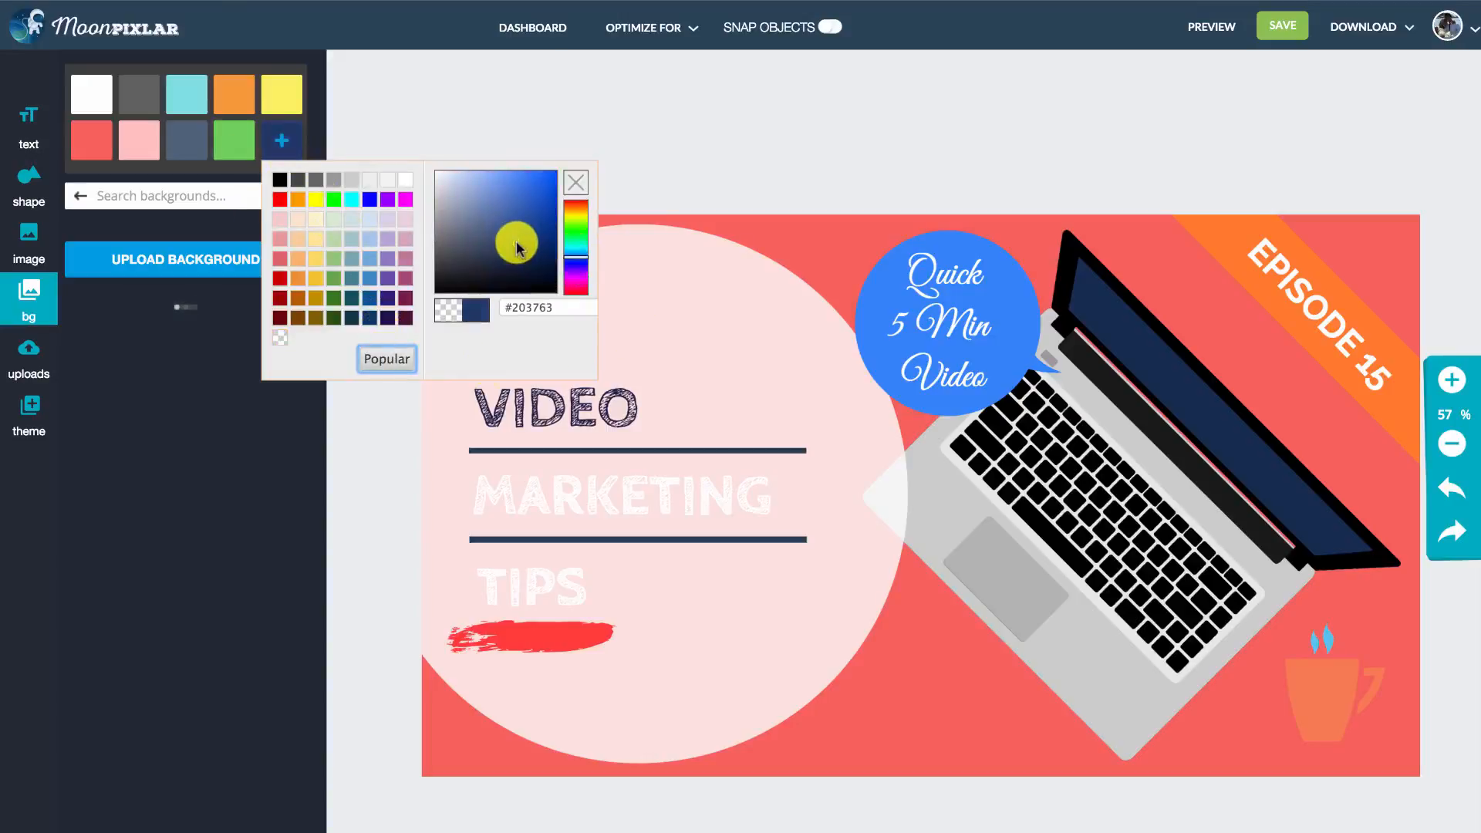
pyautogui.click(459, 313)
pyautogui.click(385, 359)
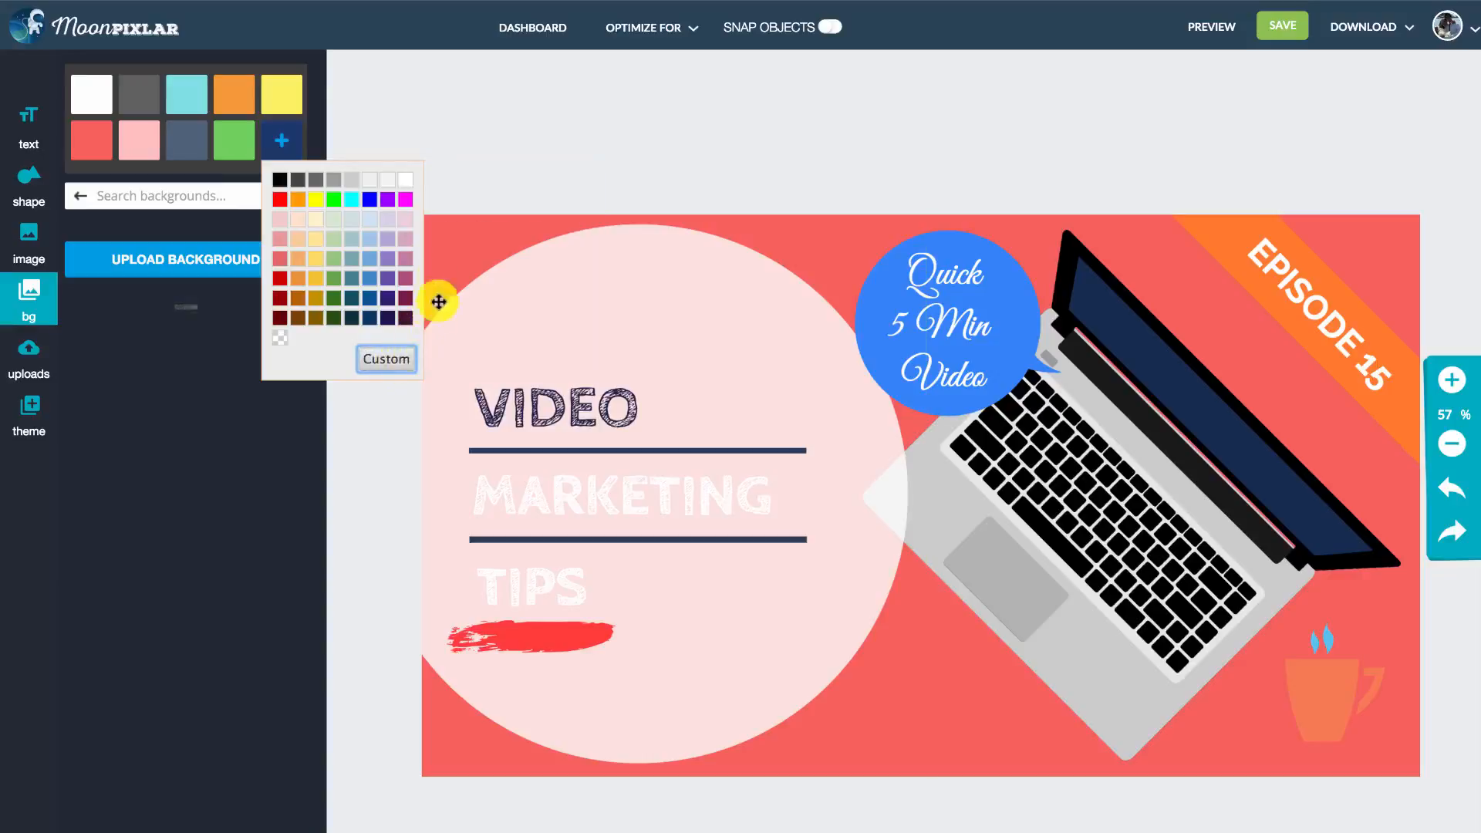
pyautogui.click(284, 140)
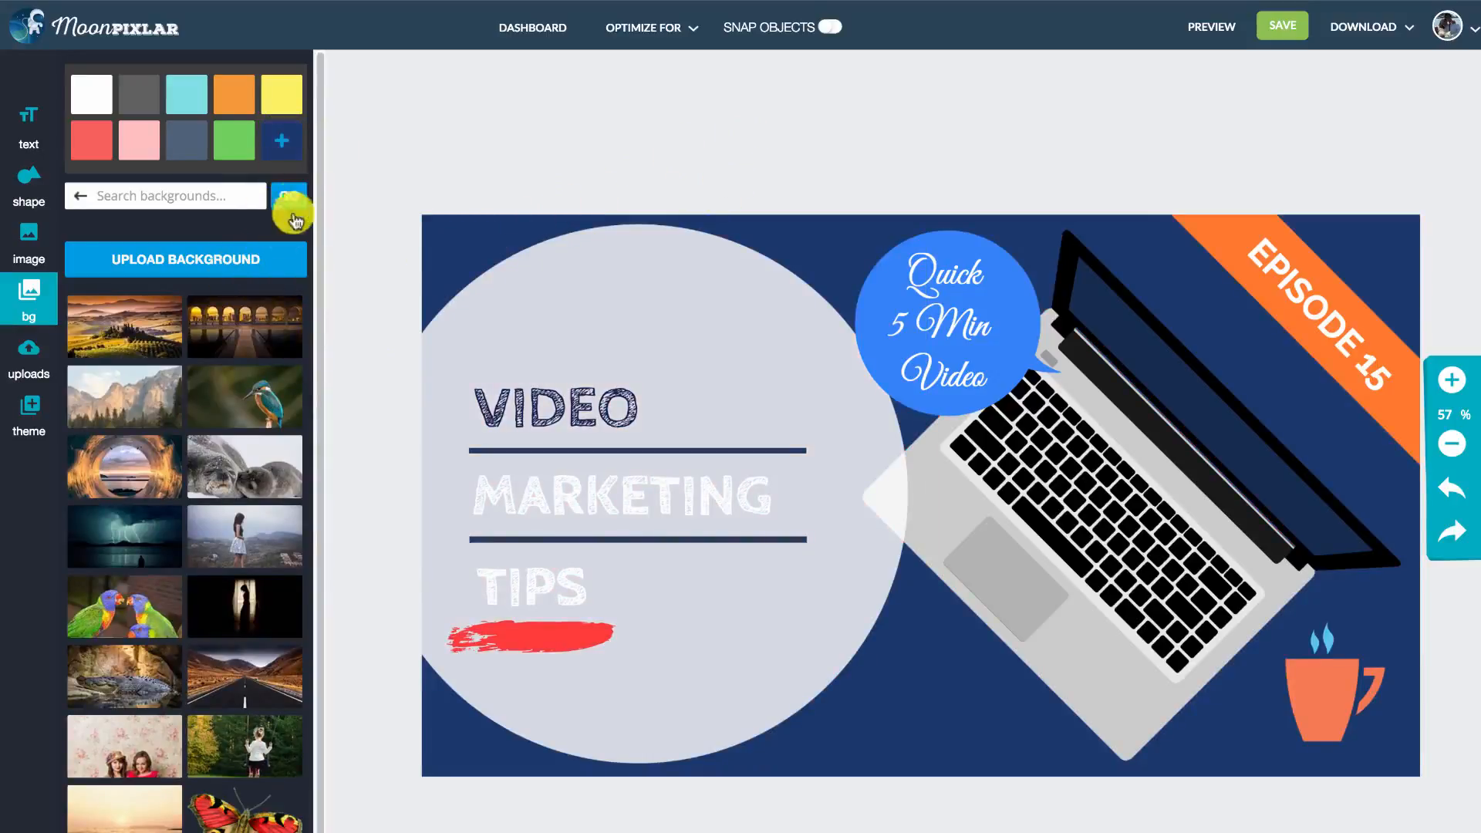
# - Review the custom background color choices and browse the stock background photos
pyautogui.click(297, 143)
pyautogui.click(395, 364)
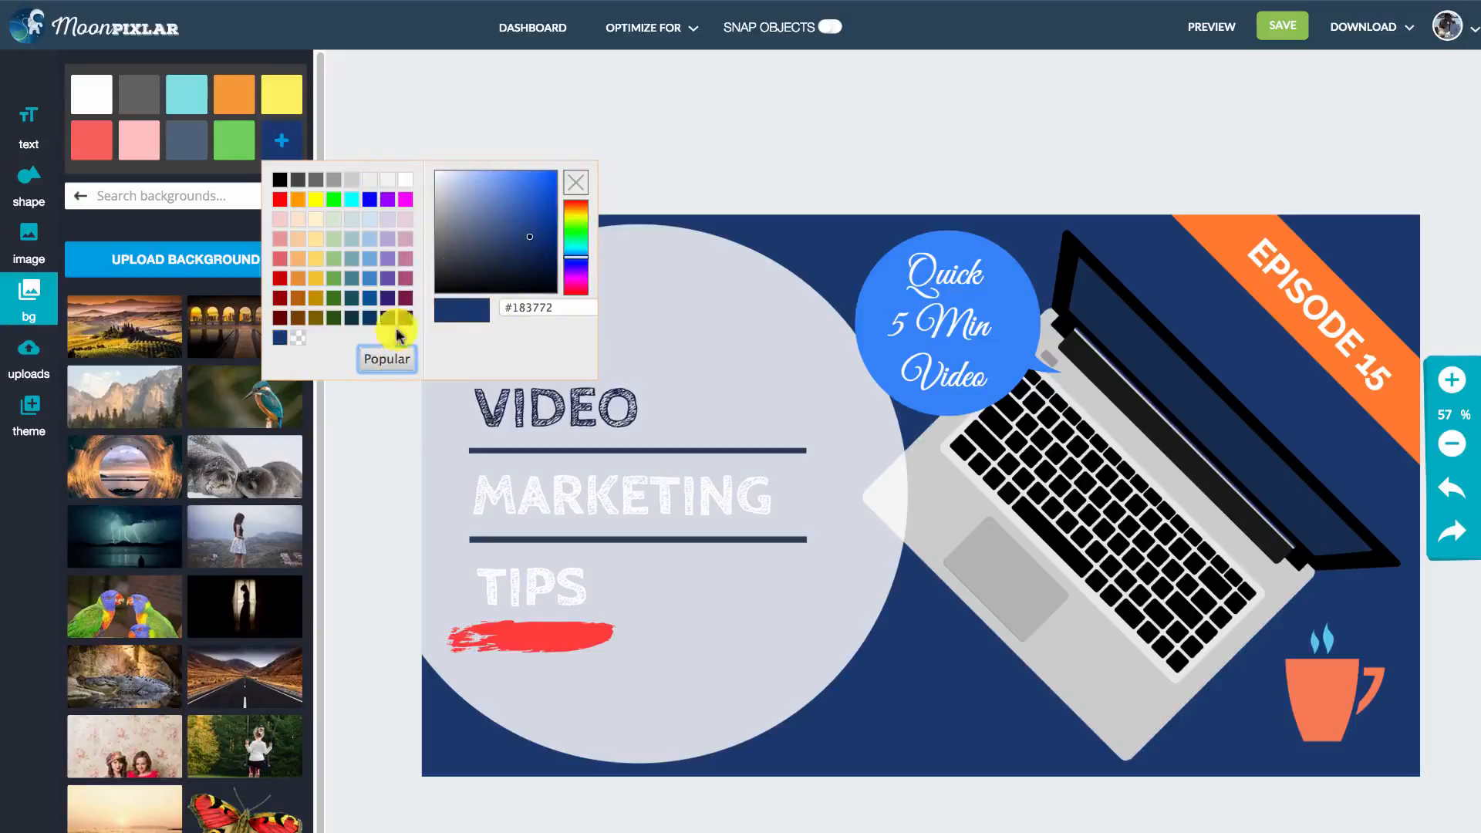
pyautogui.click(387, 355)
pyautogui.click(294, 153)
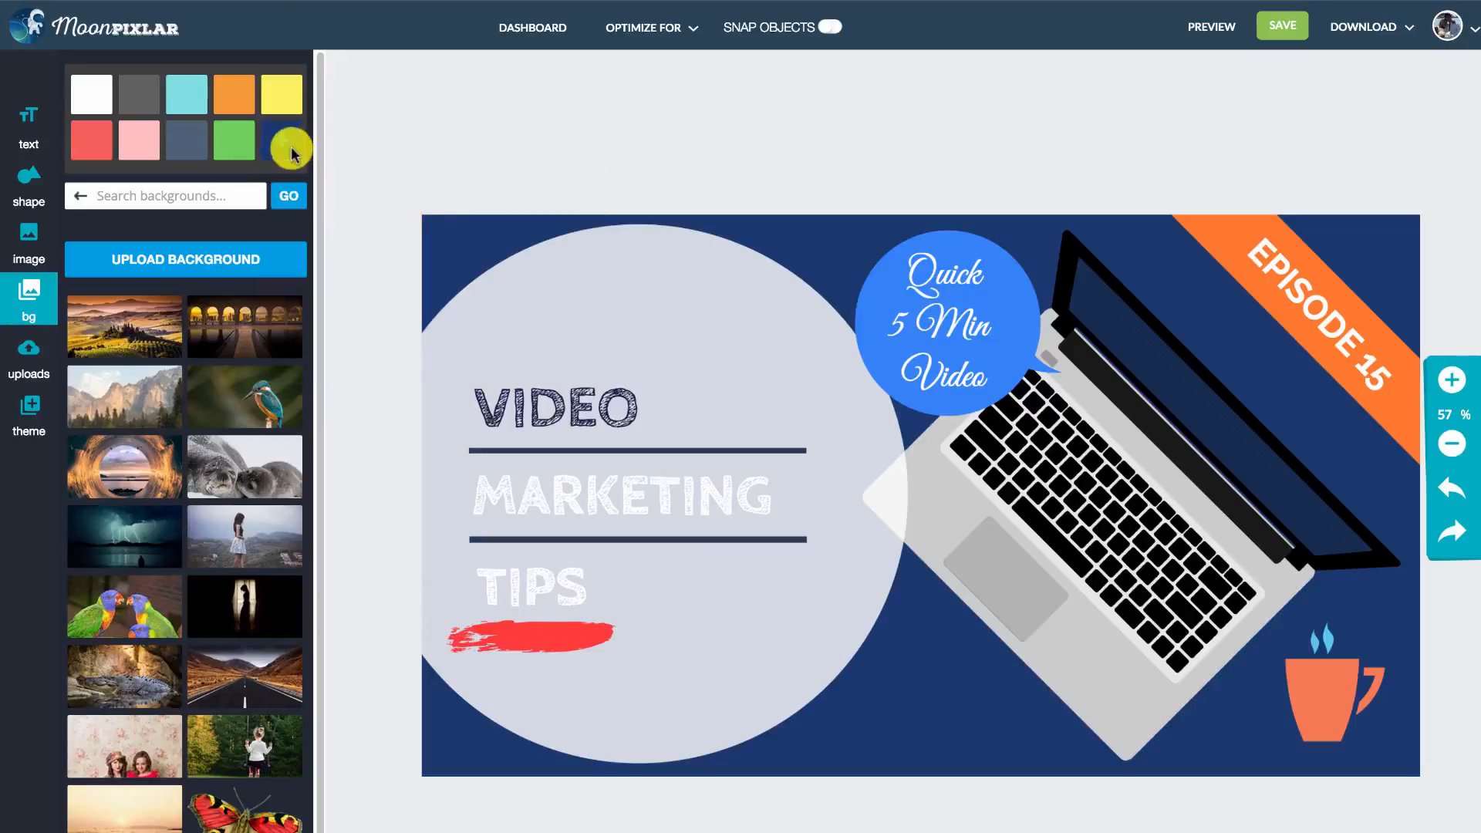
pyautogui.scroll(-1, 185, 347)
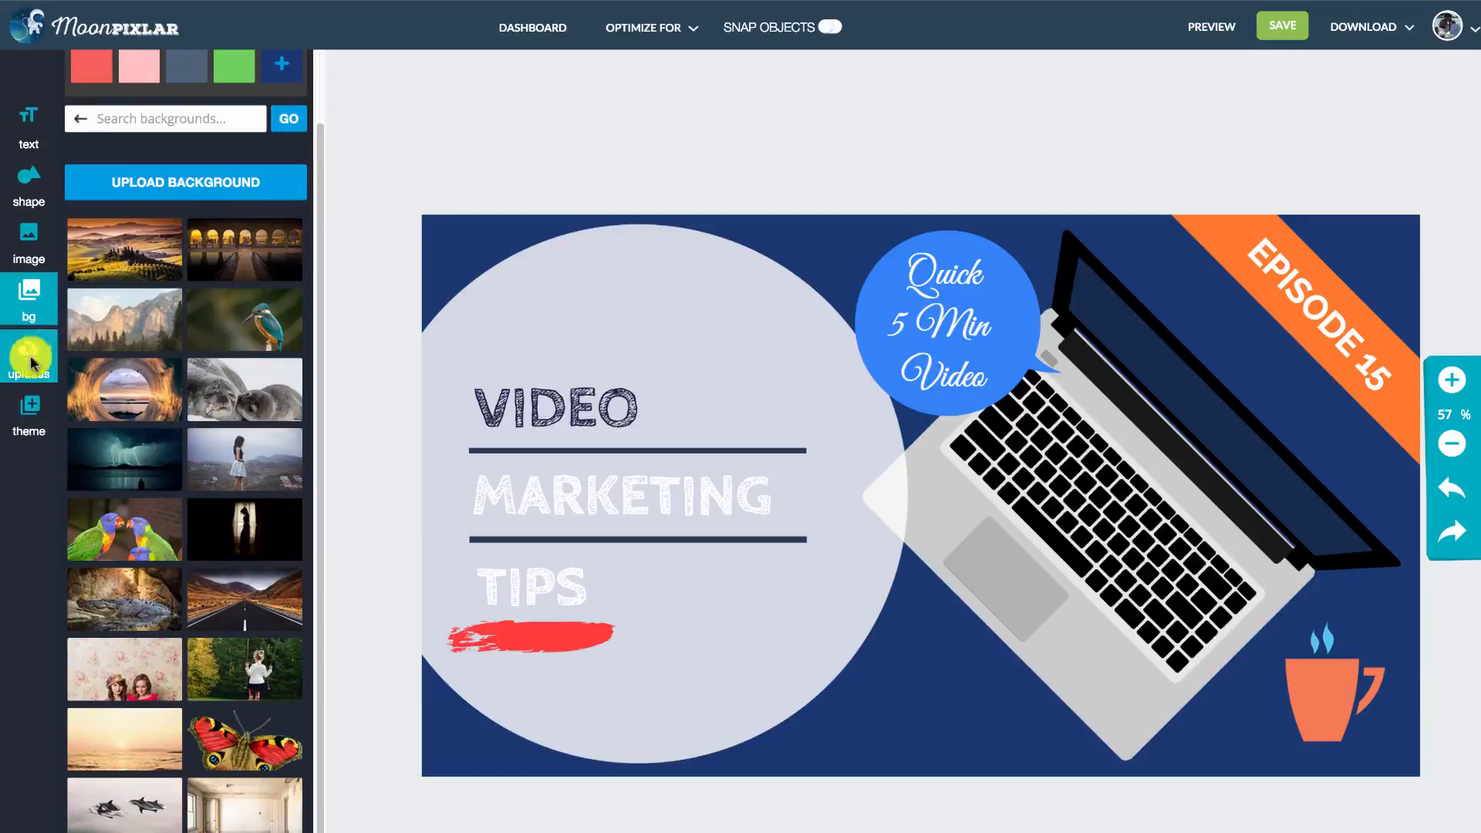
# - Save the thumbnail design and download it as a JPEG image
pyautogui.click(1282, 25)
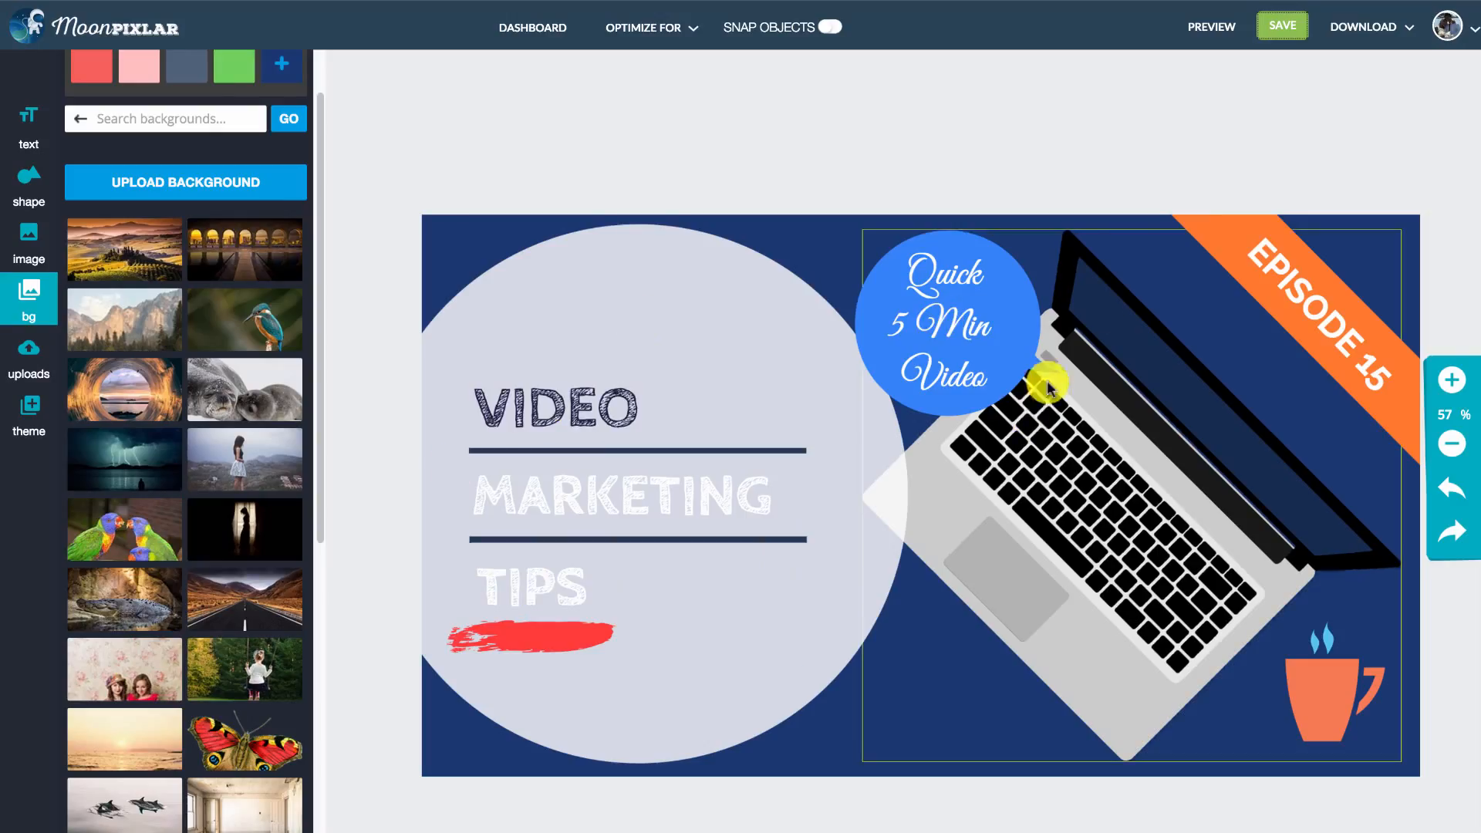
pyautogui.click(1369, 32)
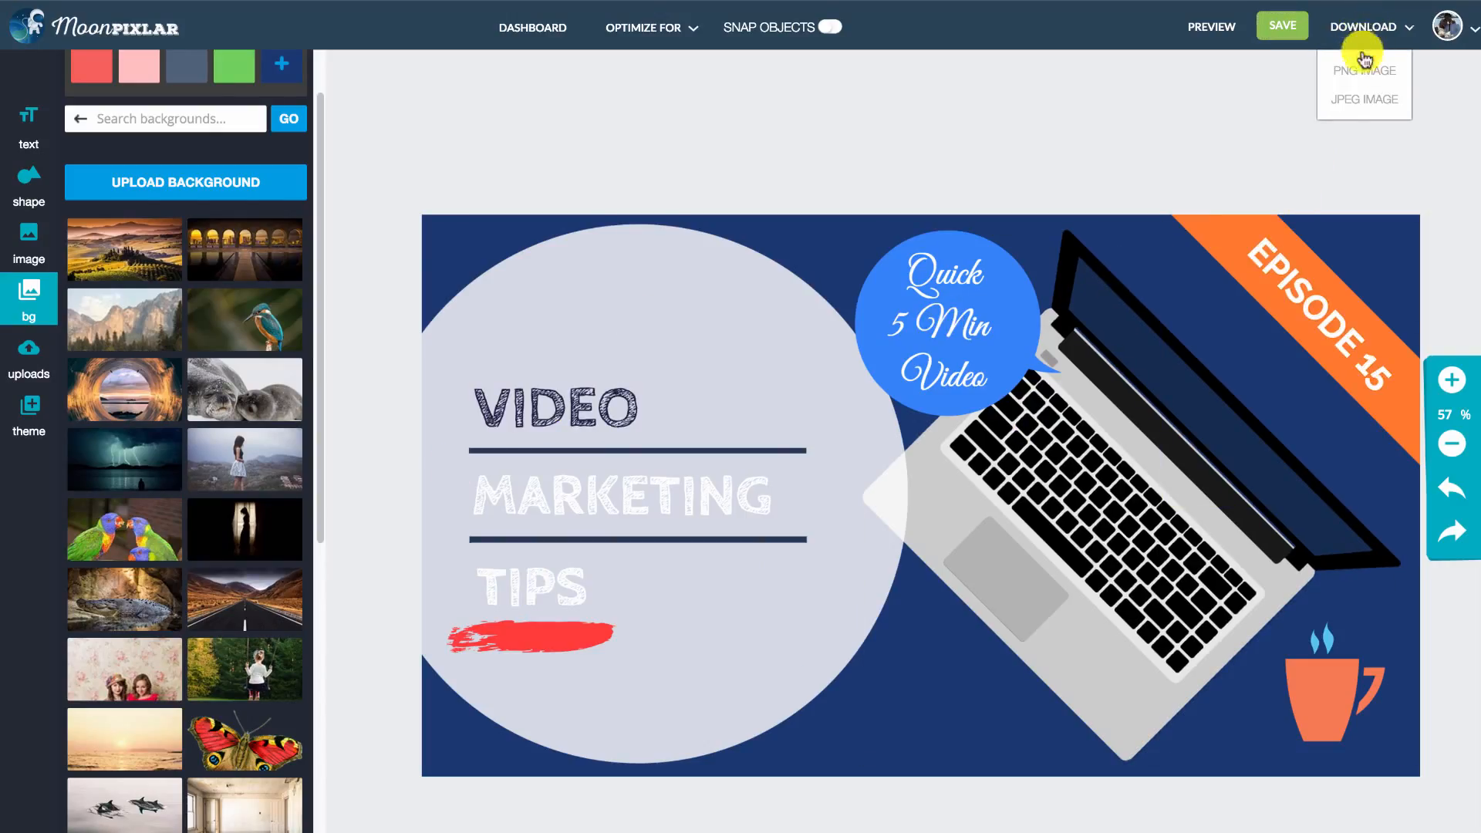
pyautogui.click(1359, 103)
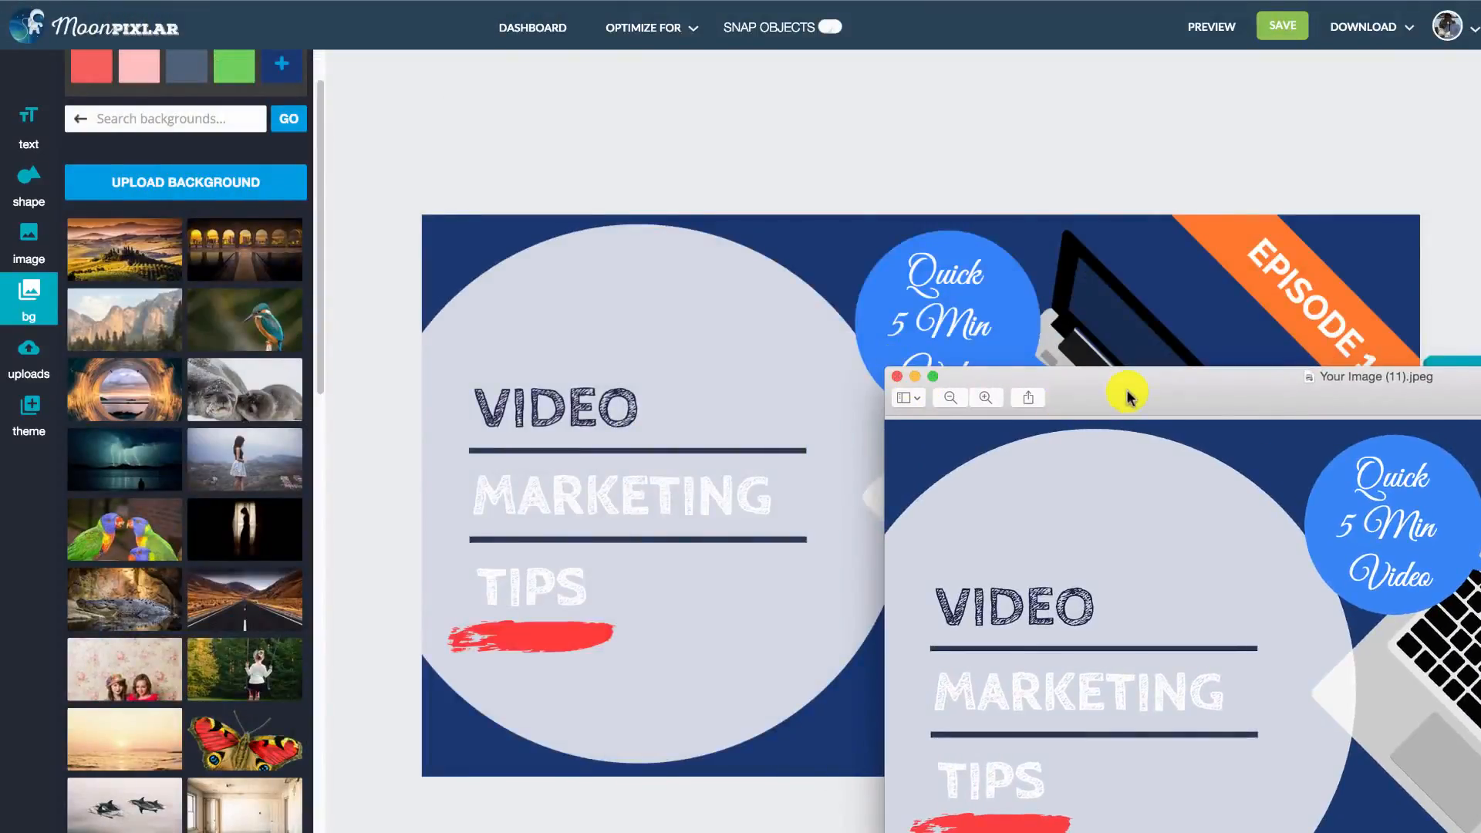
# - Move the downloaded JPEG's preview window into full view, inspect the finished thumbnail, and close the preview
pyautogui.moveTo(1124, 390); pyautogui.dragTo(561, 149)
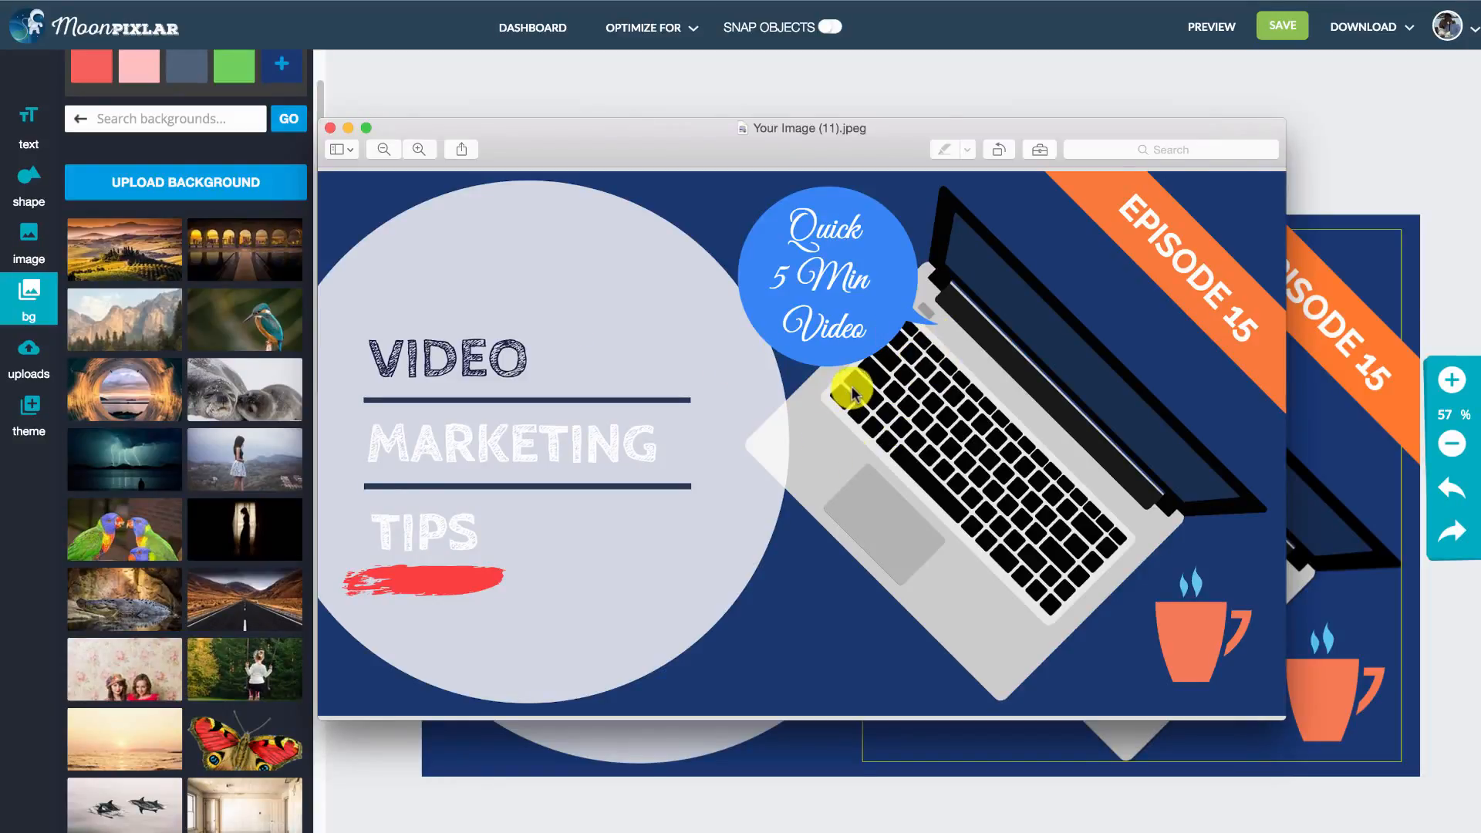
pyautogui.moveTo(841, 132); pyautogui.dragTo(852, 74)
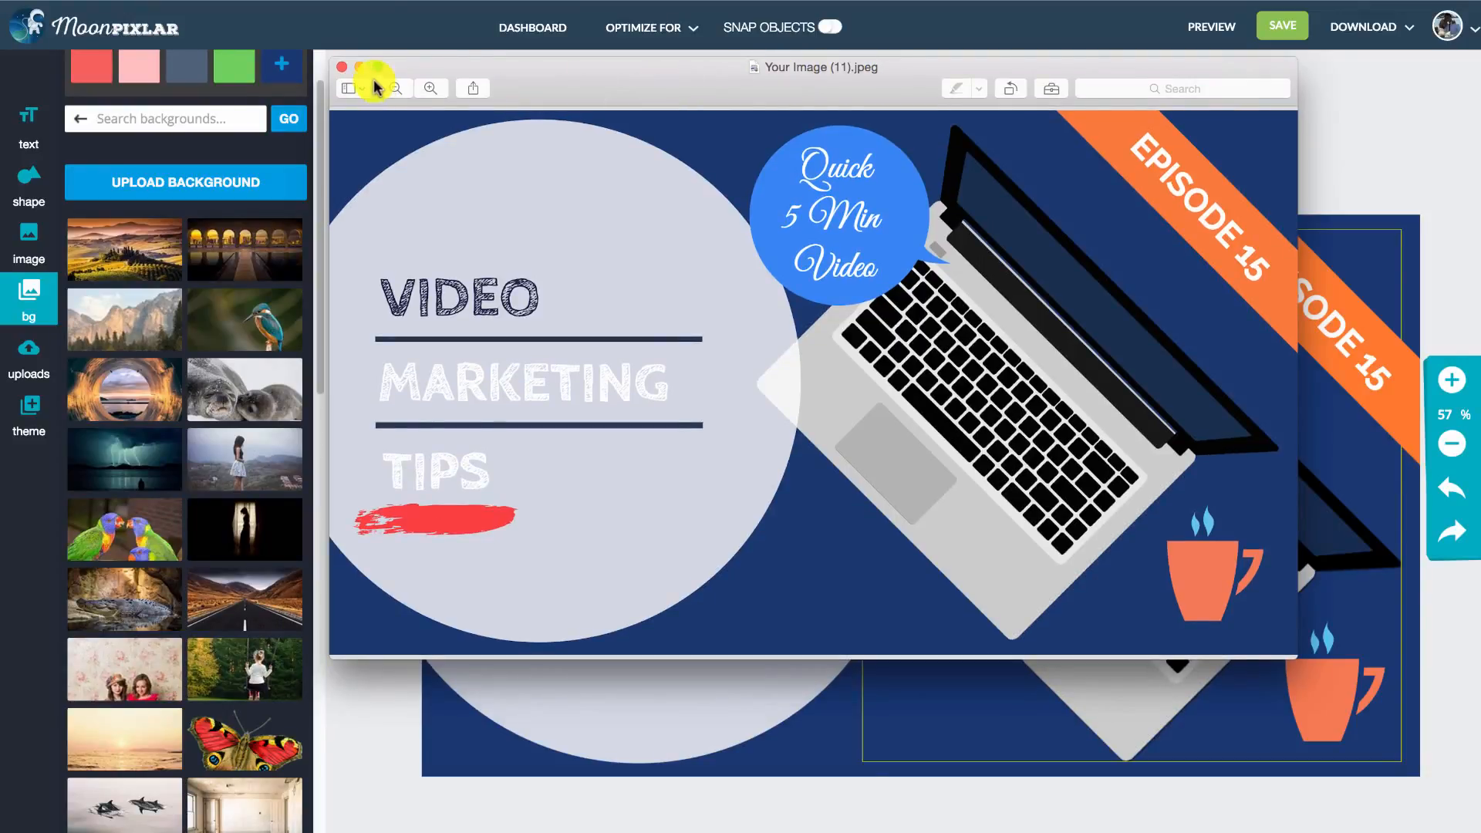
pyautogui.click(342, 67)
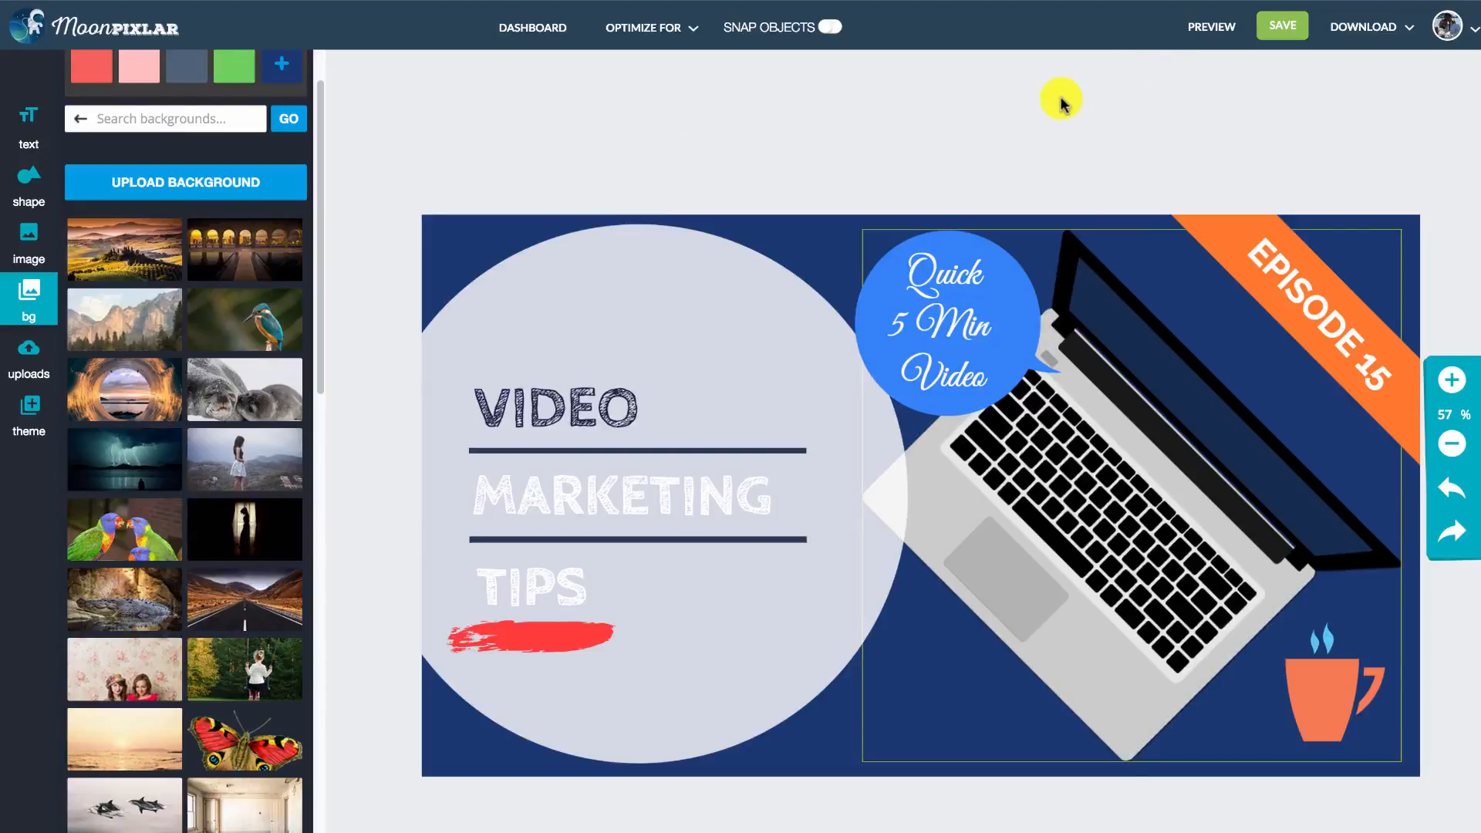
pyautogui.scroll(2, 280, 261)
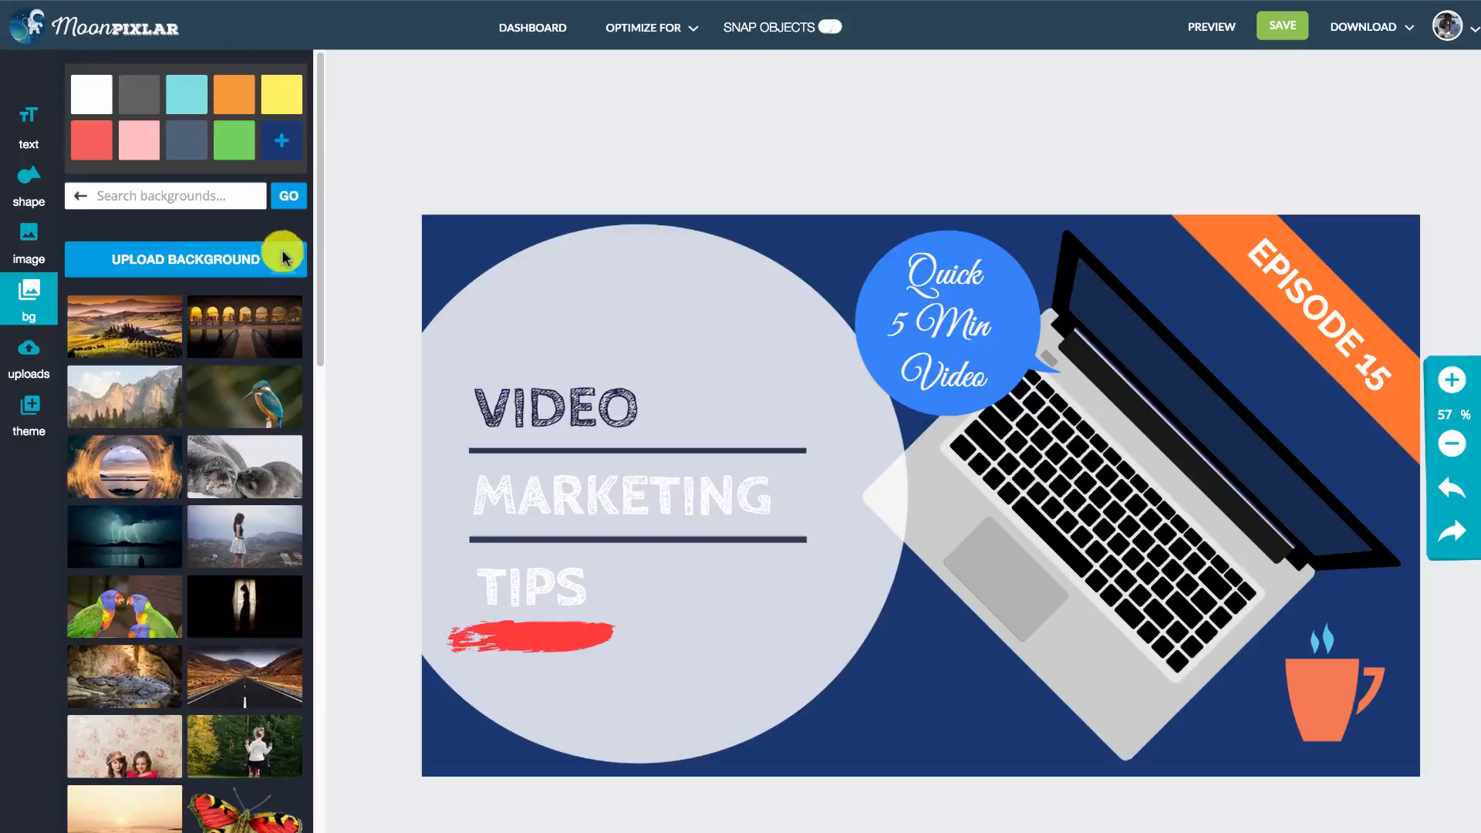